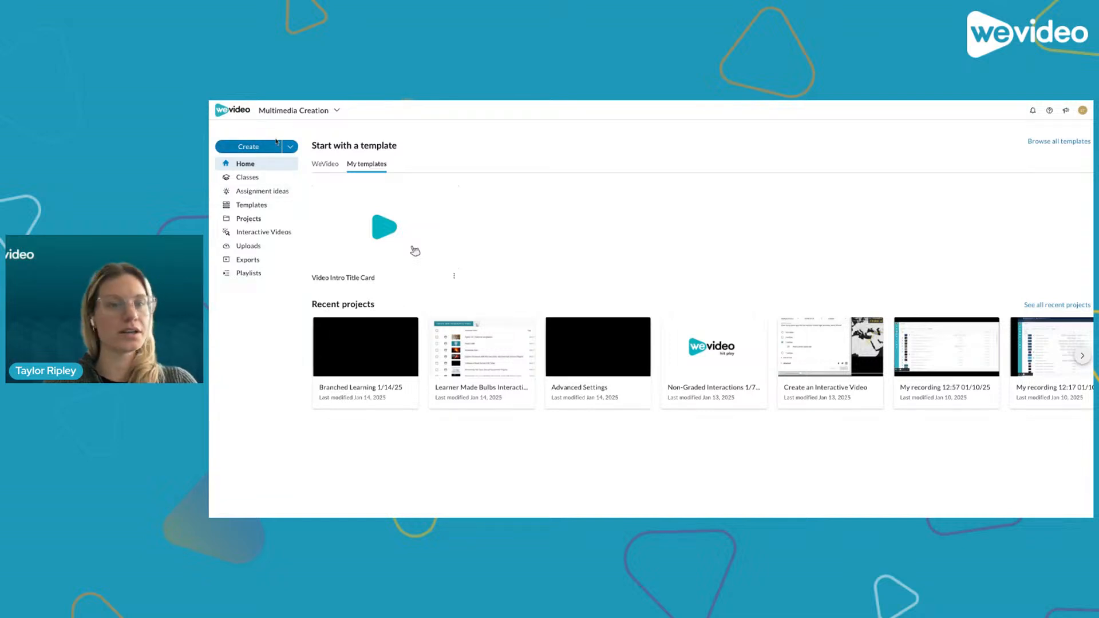
- Switch to the Interactivity workspace and open the Classes list
left_click(297, 116)
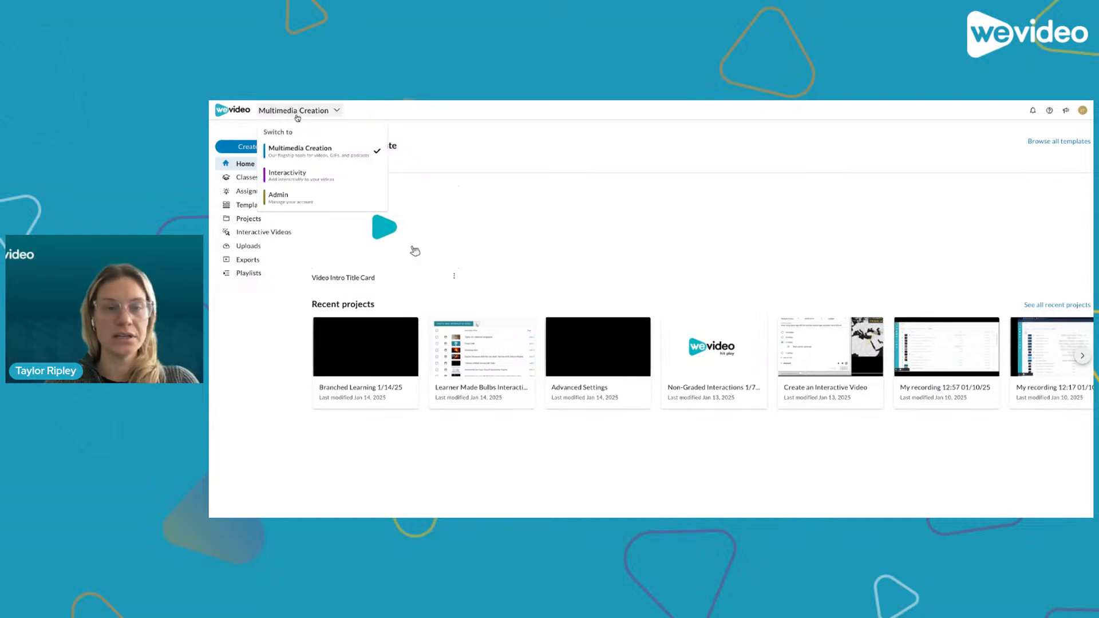
left_click(292, 175)
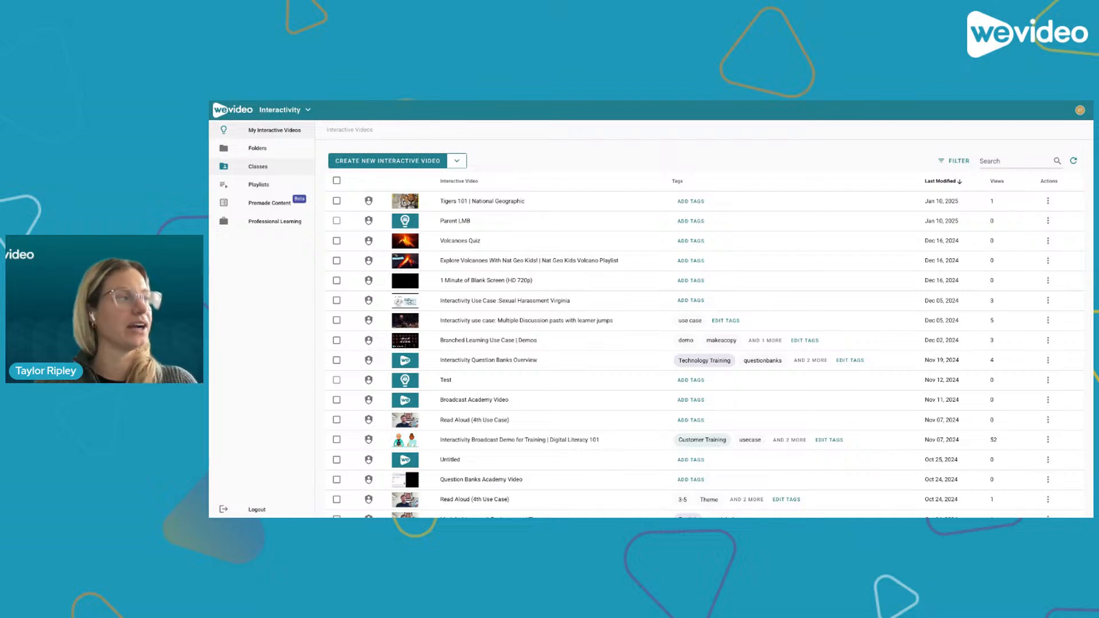
left_click(258, 166)
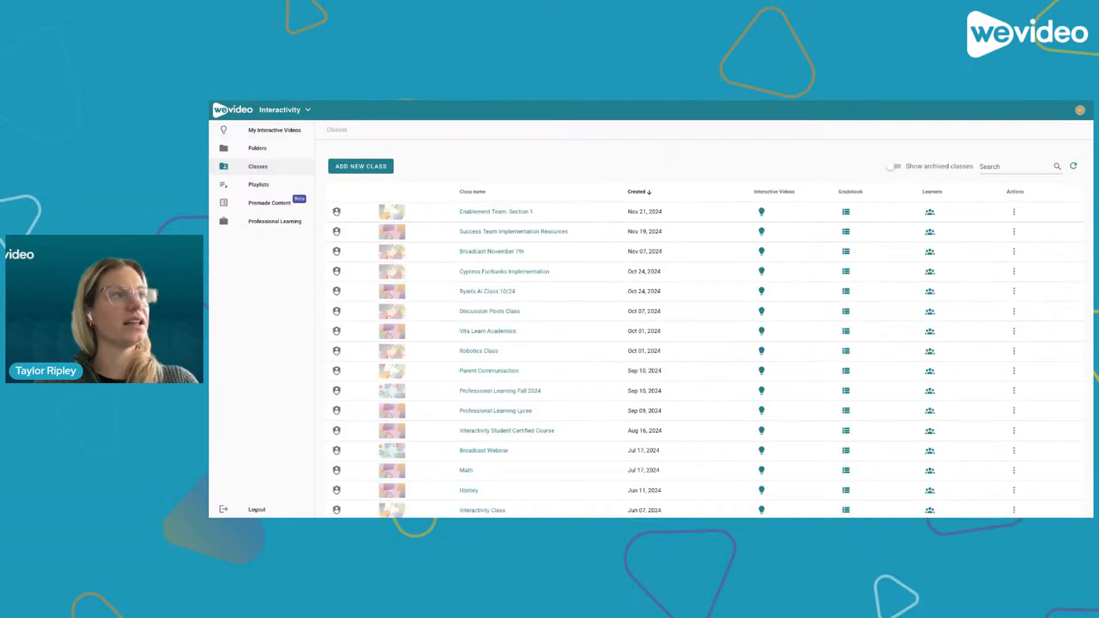
- Add a new class named January Webinar
left_click(358, 168)
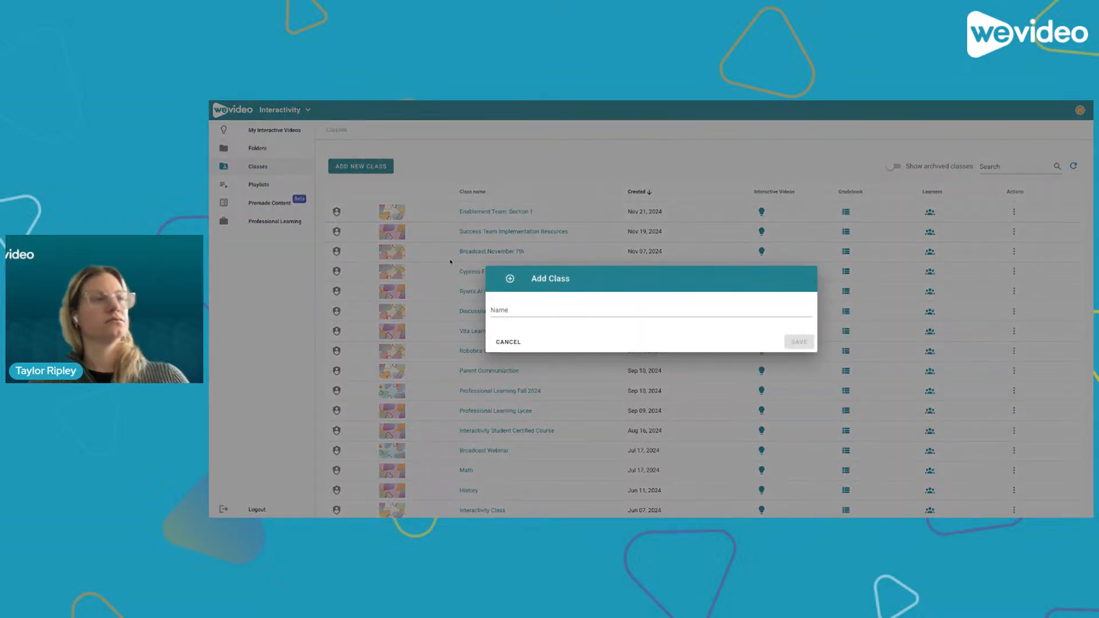
left_click(512, 311)
type("Ja")
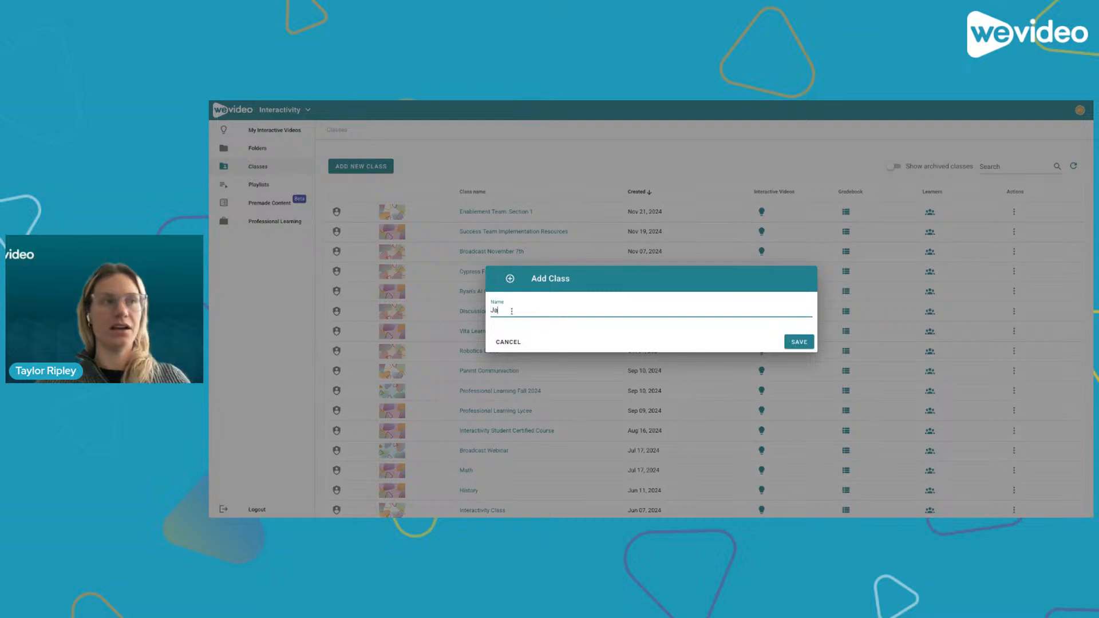
type("nuary")
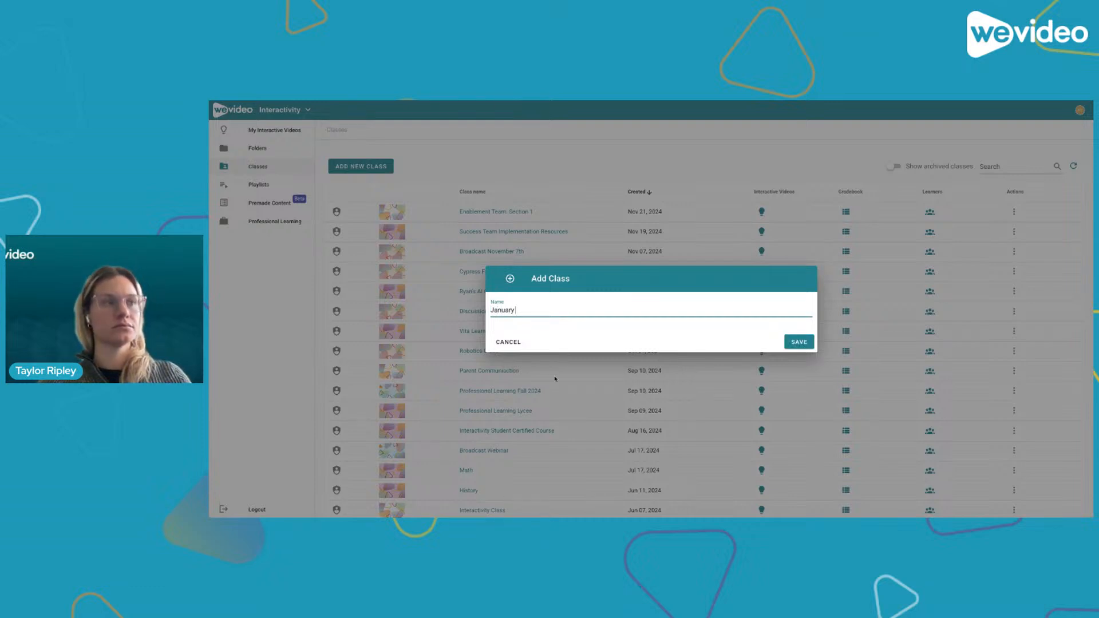
type(" Webinar!")
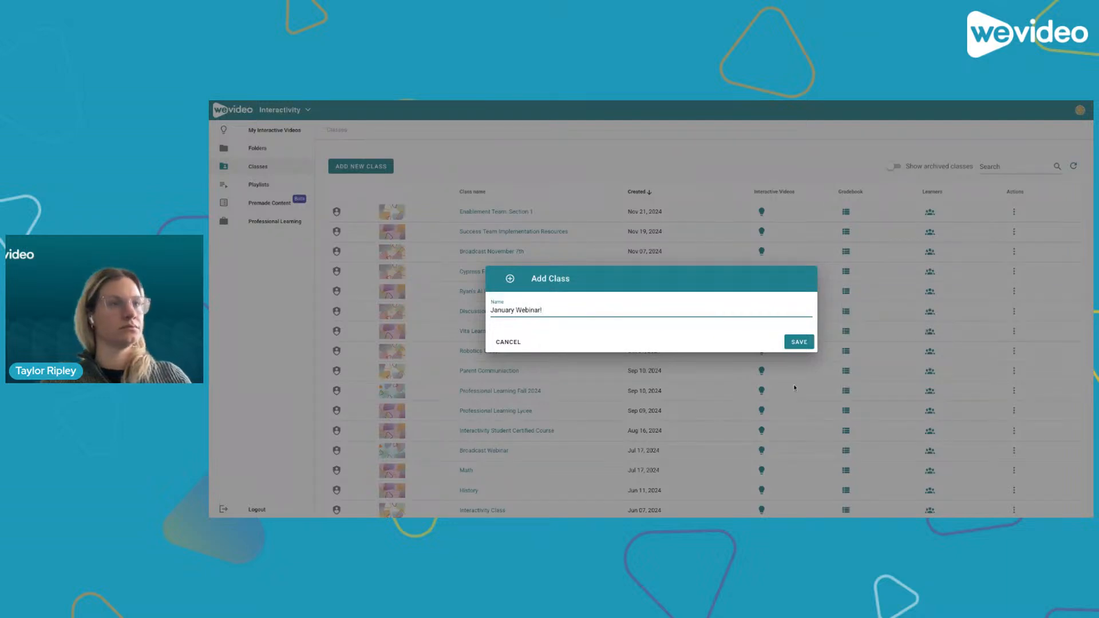
left_click(804, 342)
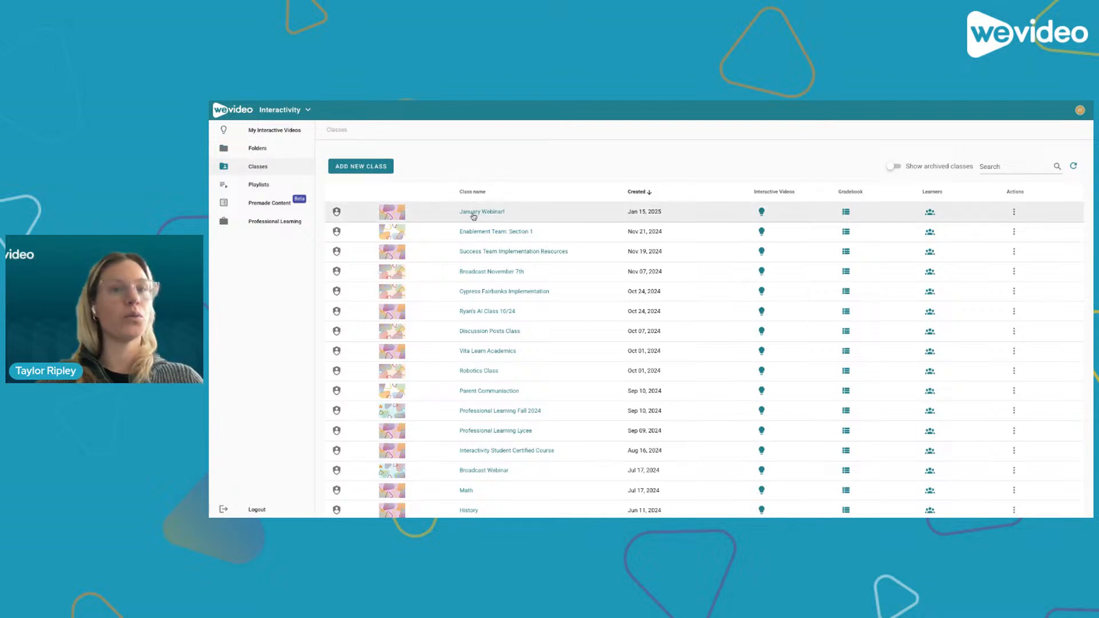
- Start a new interactive video from My Interactive Videos and choose WeVideo as the video source
left_click(250, 133)
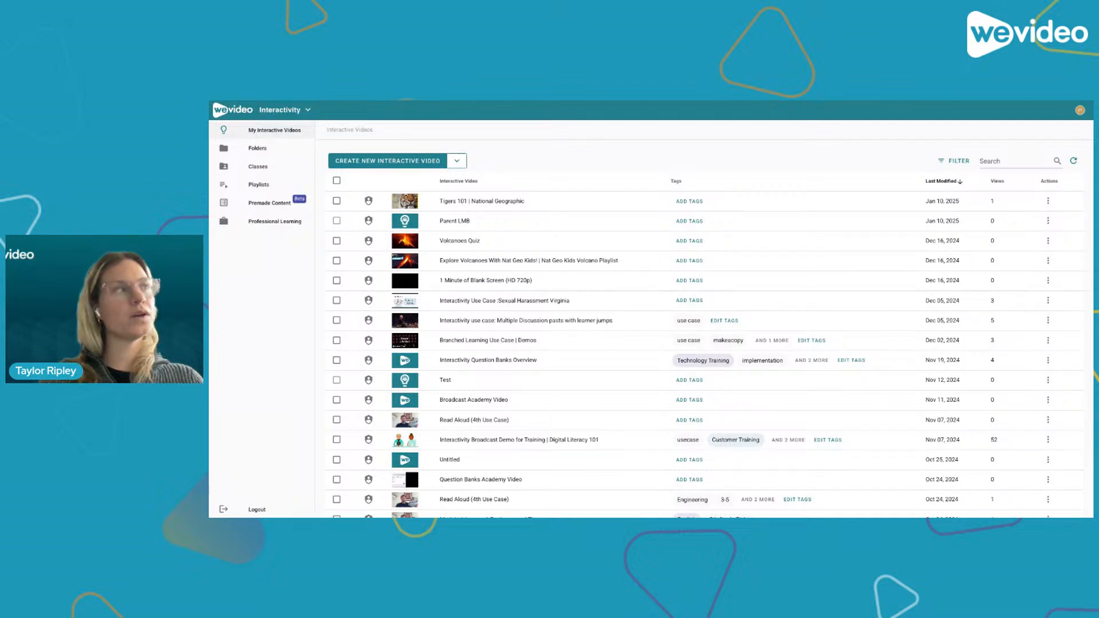
left_click(365, 165)
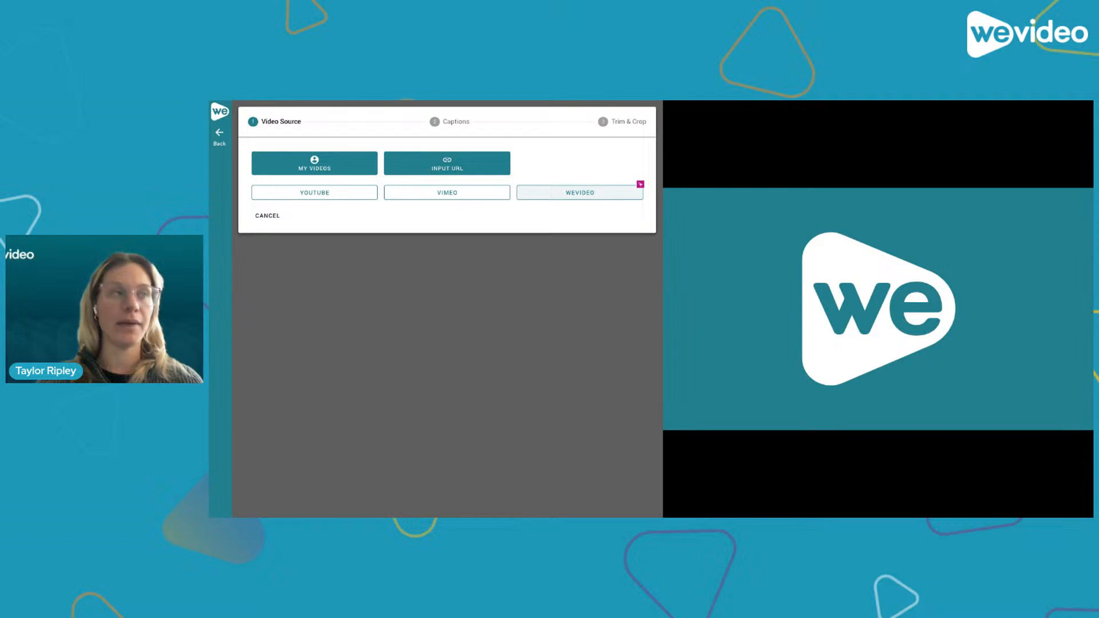
left_click(595, 192)
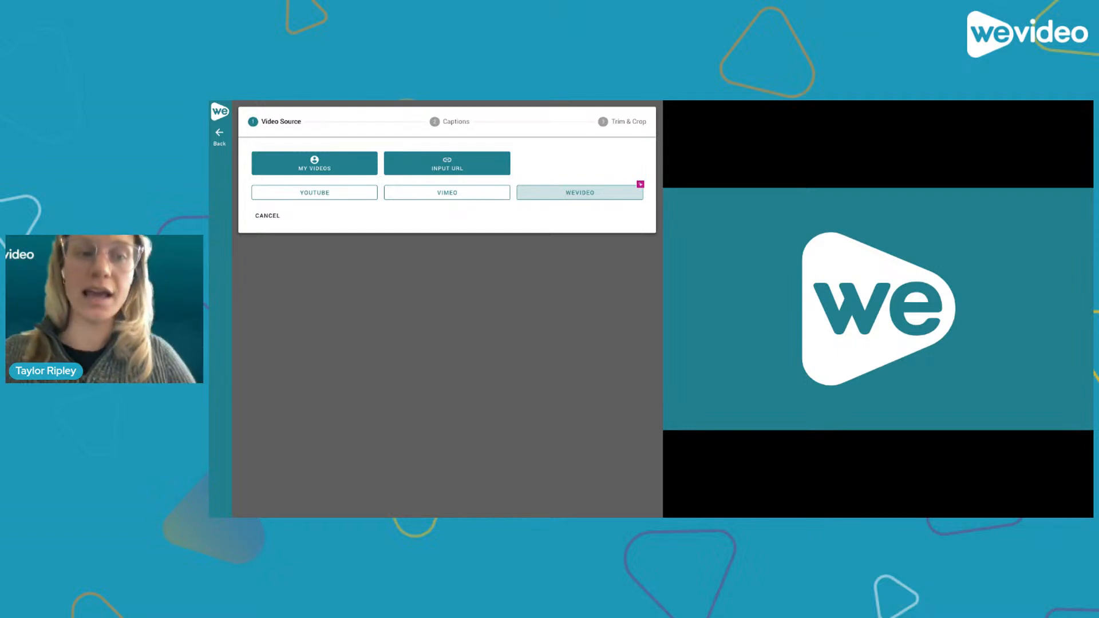
left_click(580, 193)
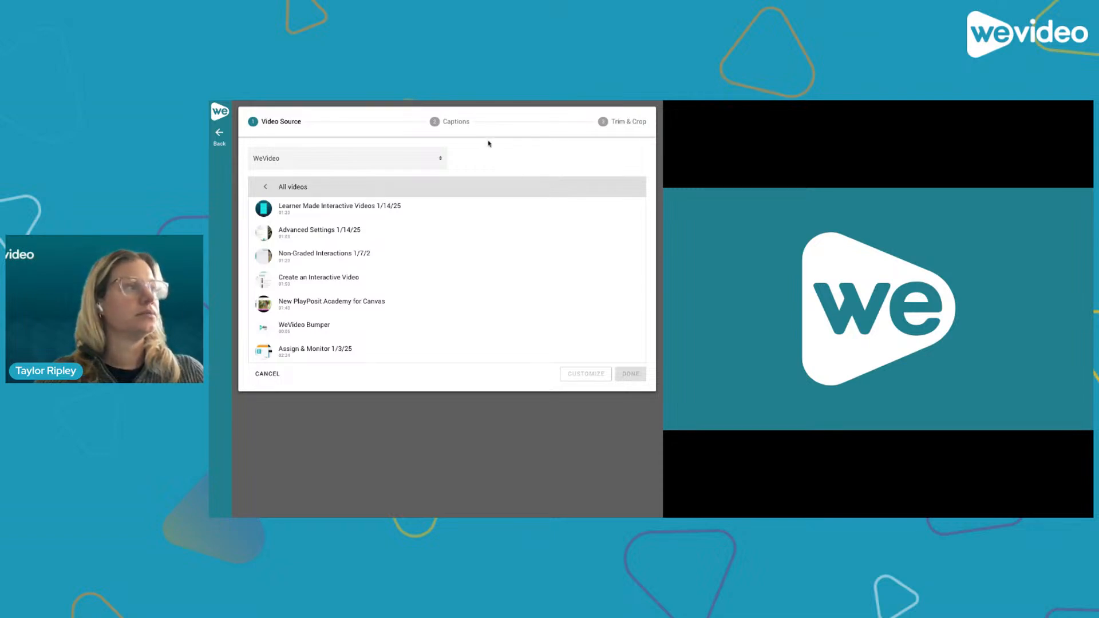
- Browse the list of WeVideo videos available as sources, then leave the editor
scroll(402, 352, "down", 1)
scroll(402, 352, "down", 5)
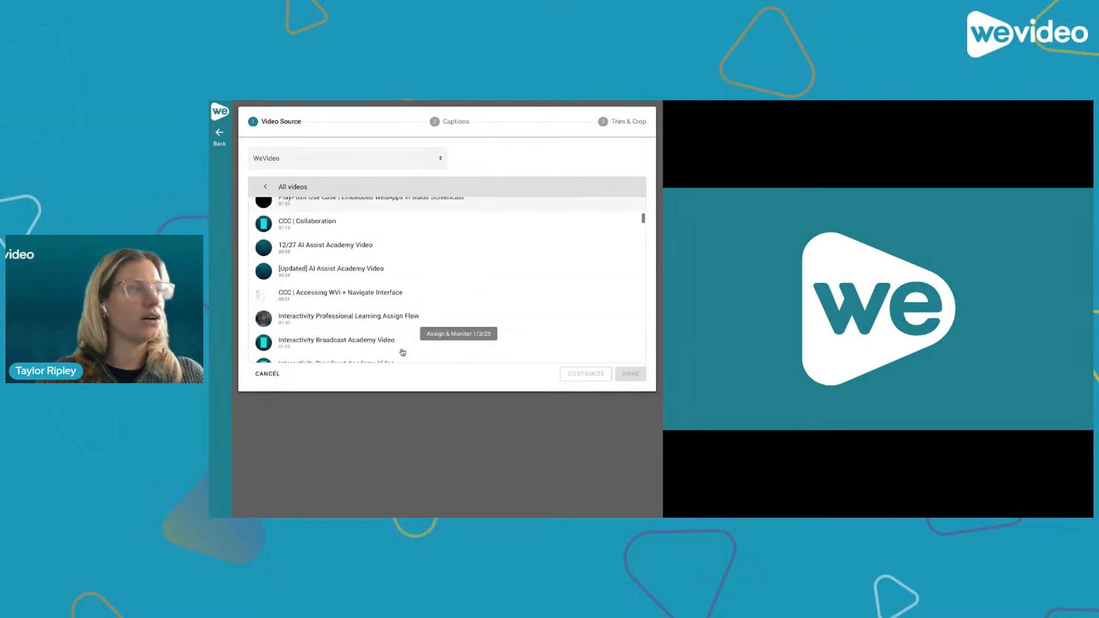
scroll(402, 353, "up", 1)
scroll(402, 352, "down", 1)
scroll(403, 352, "down", 6)
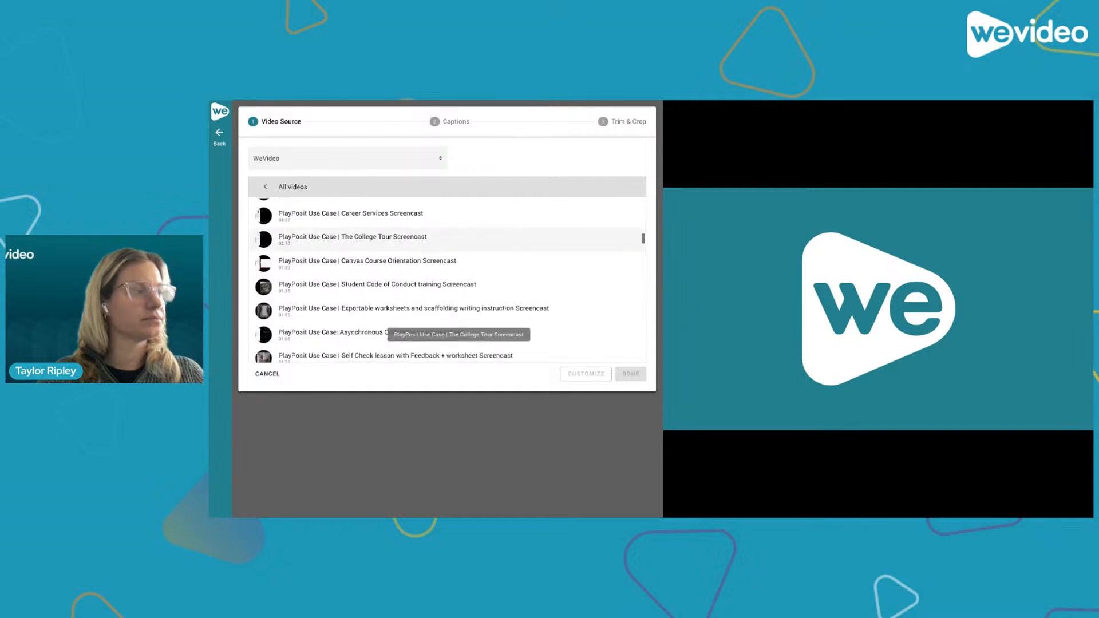
scroll(458, 321, "down", 5)
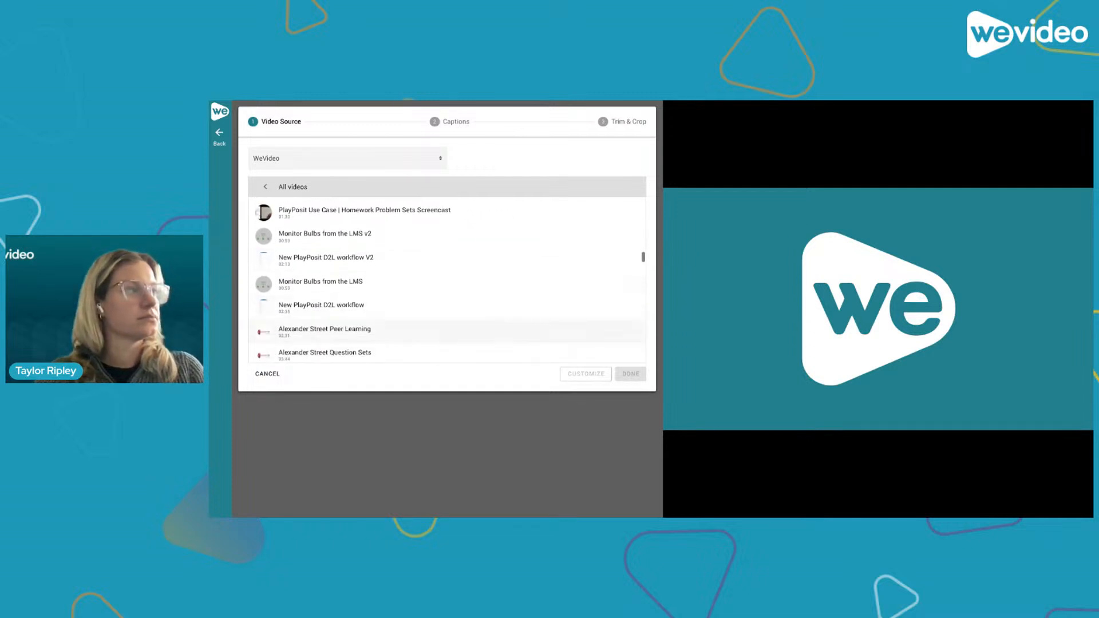
scroll(458, 326, "down", 5)
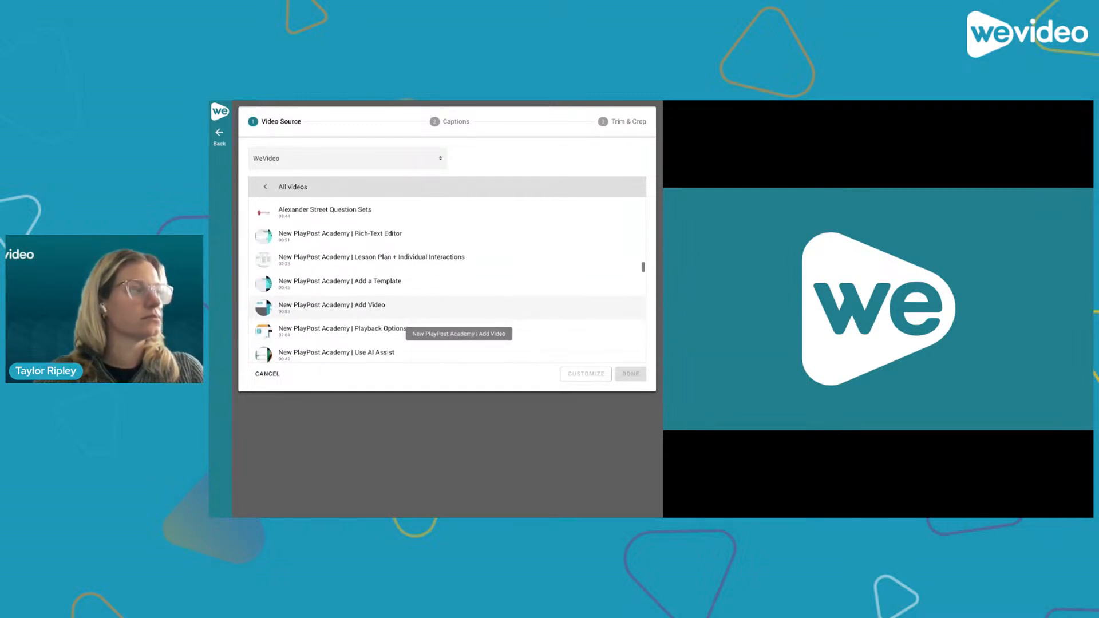
scroll(451, 343, "down", 5)
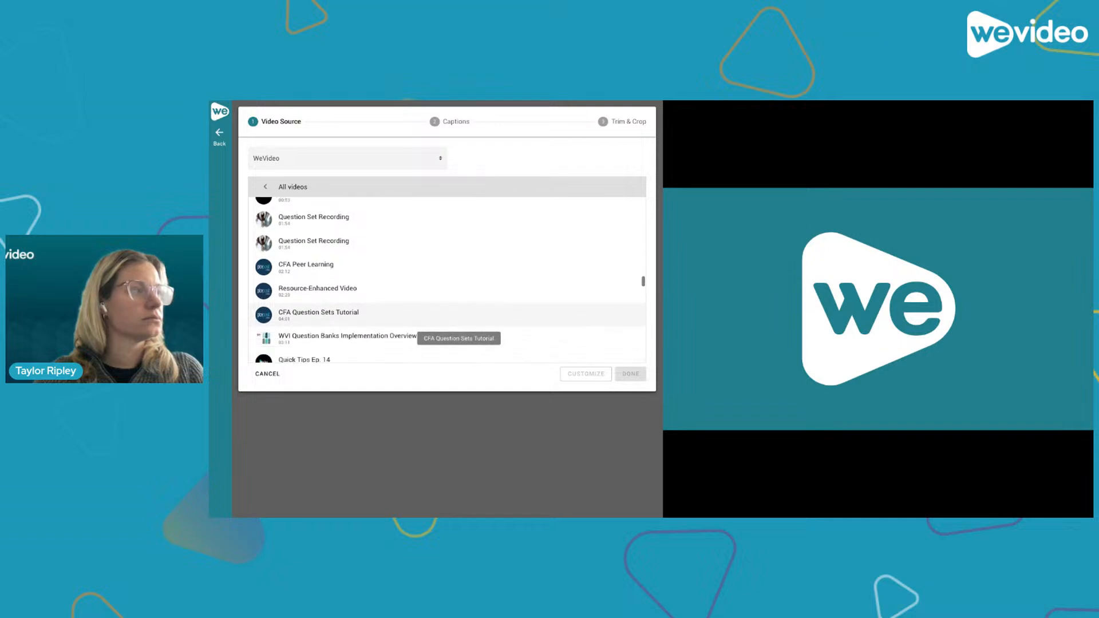
scroll(450, 343, "down", 5)
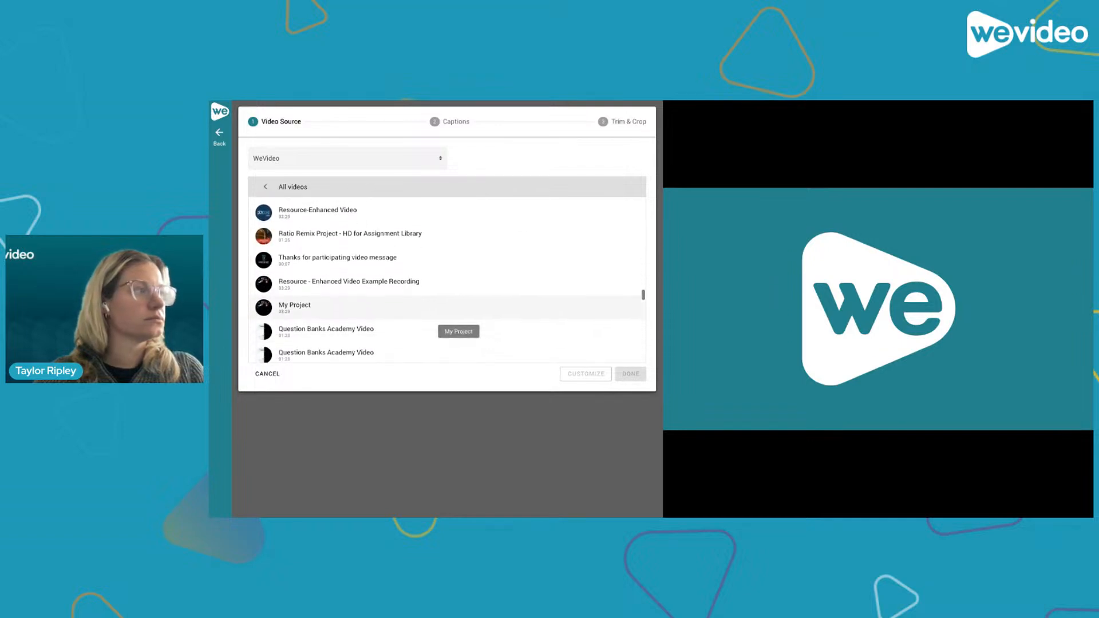
scroll(451, 341, "down", 5)
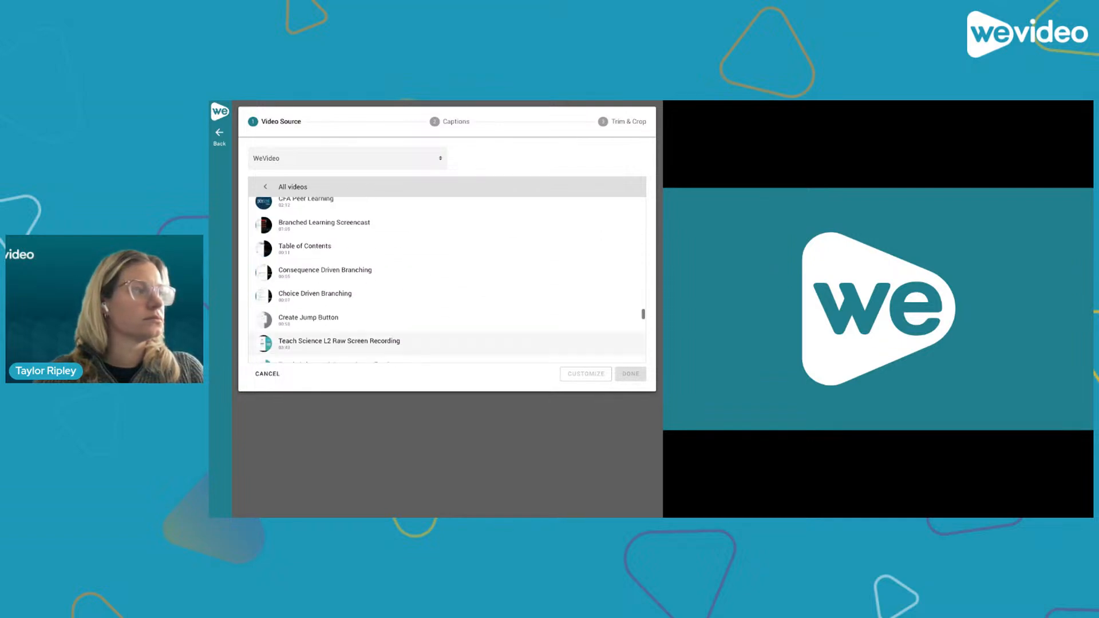
scroll(400, 315, "up", 5)
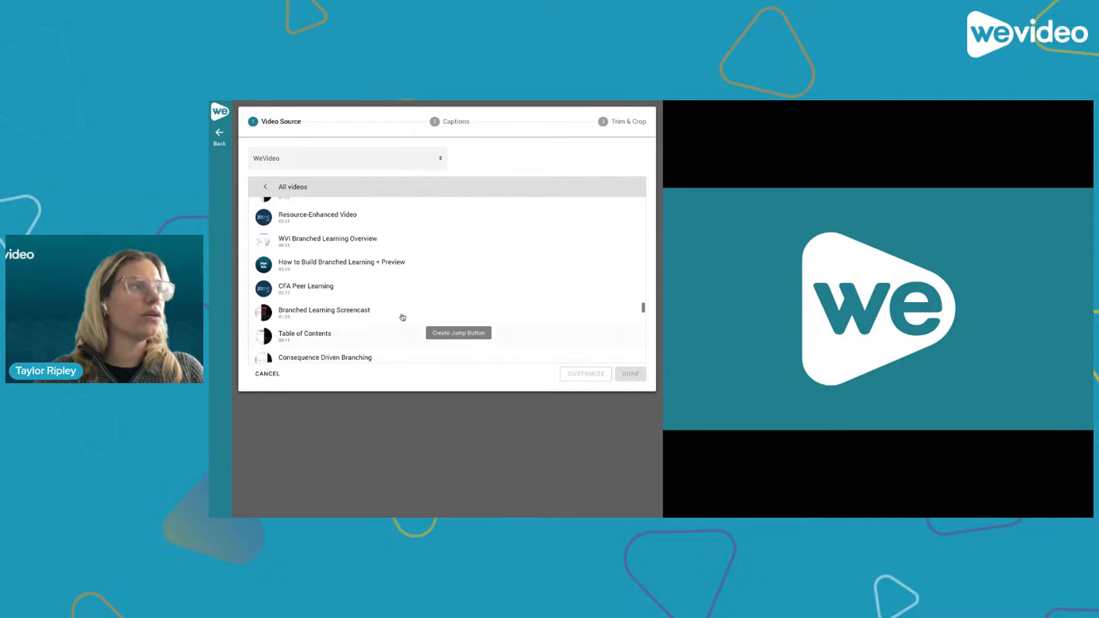
scroll(407, 203, "up", 5)
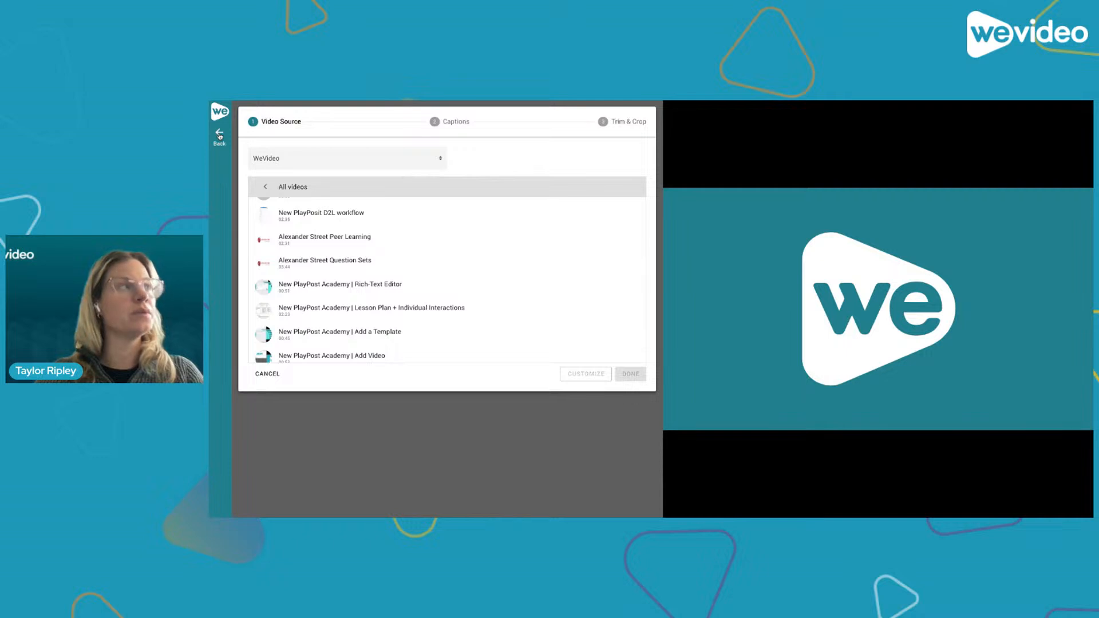
left_click(220, 136)
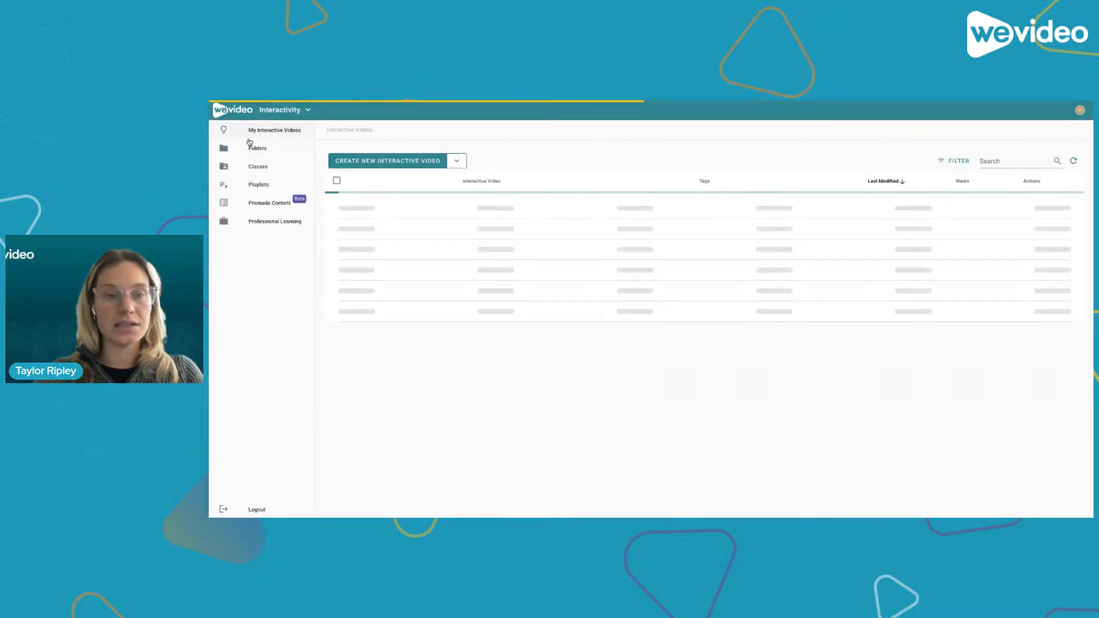
- Switch to the Multimedia Creation workspace and open the Exports page
left_click(282, 111)
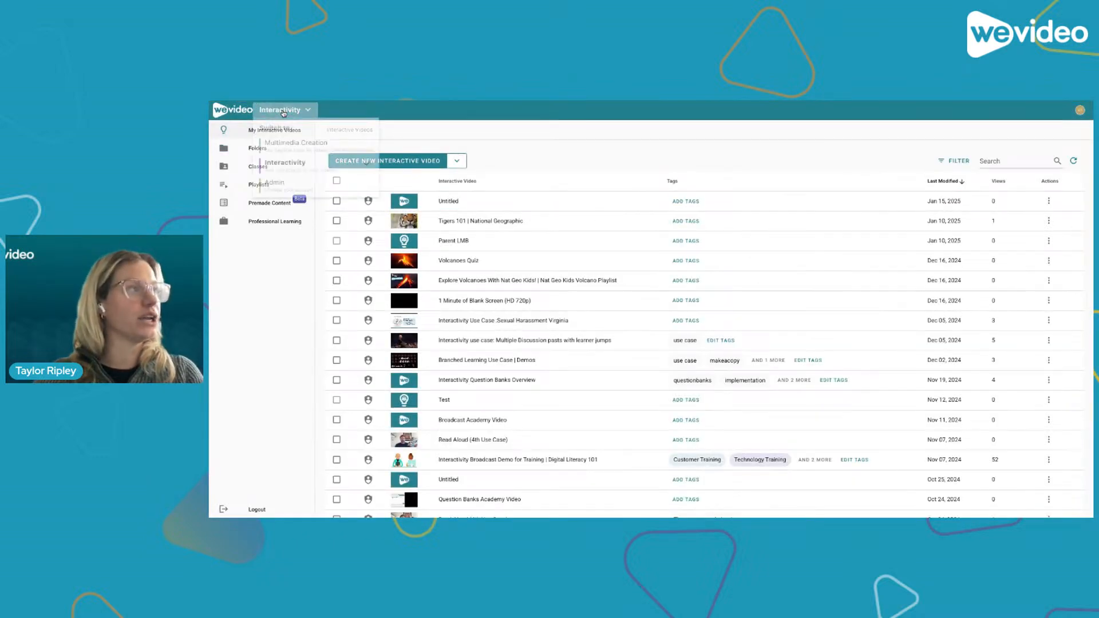
left_click(284, 148)
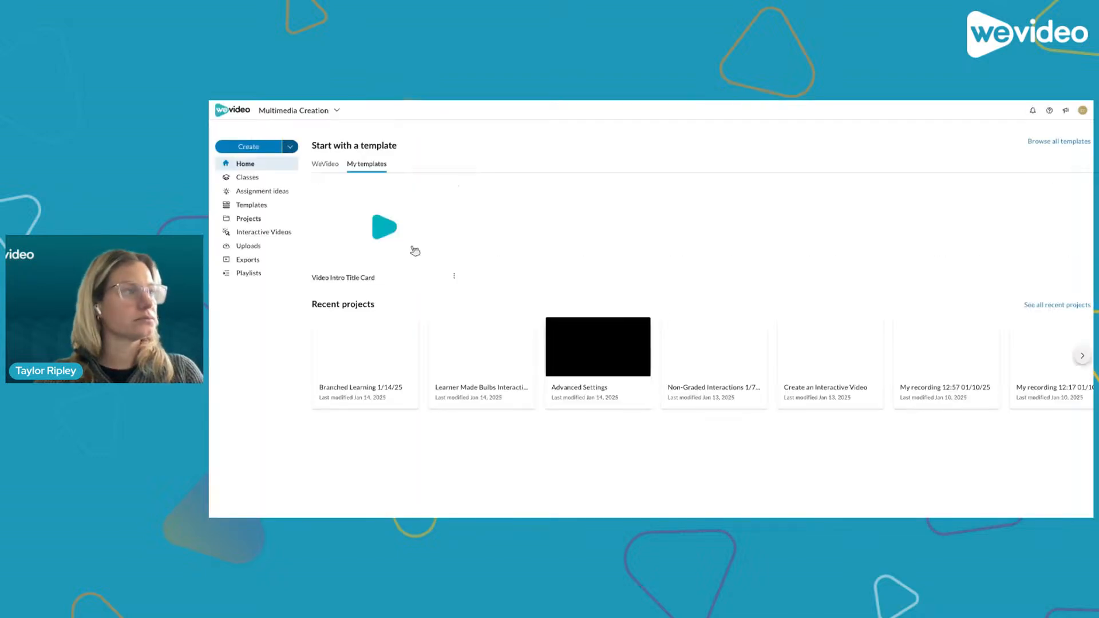
left_click(255, 263)
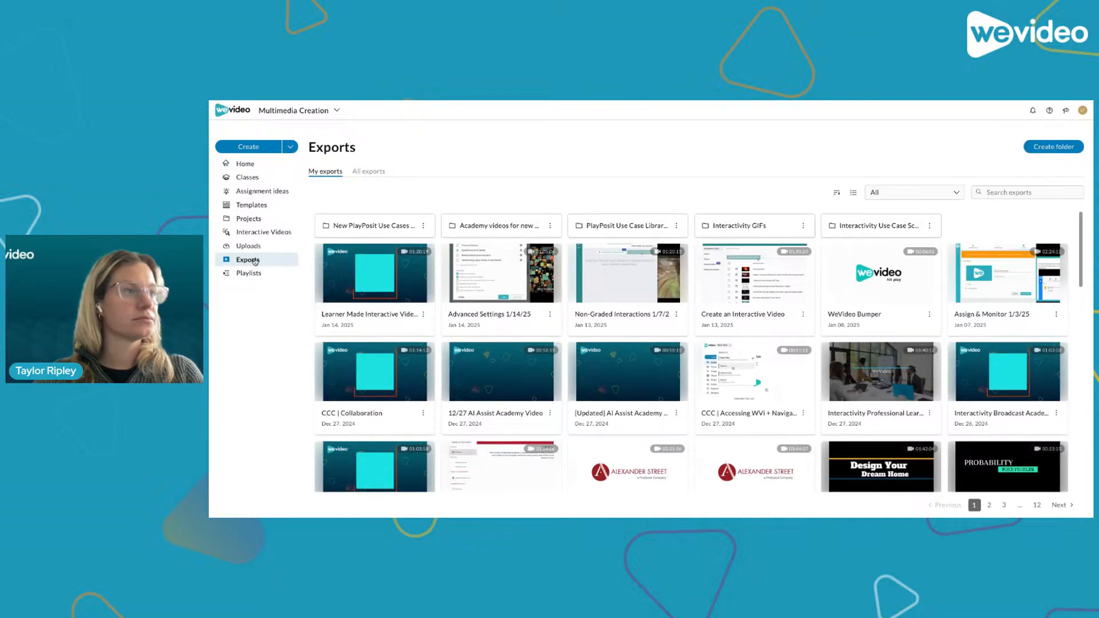
- Search exports for sloth, open the Sloth Documentary export and view its subtitles
left_click(999, 191)
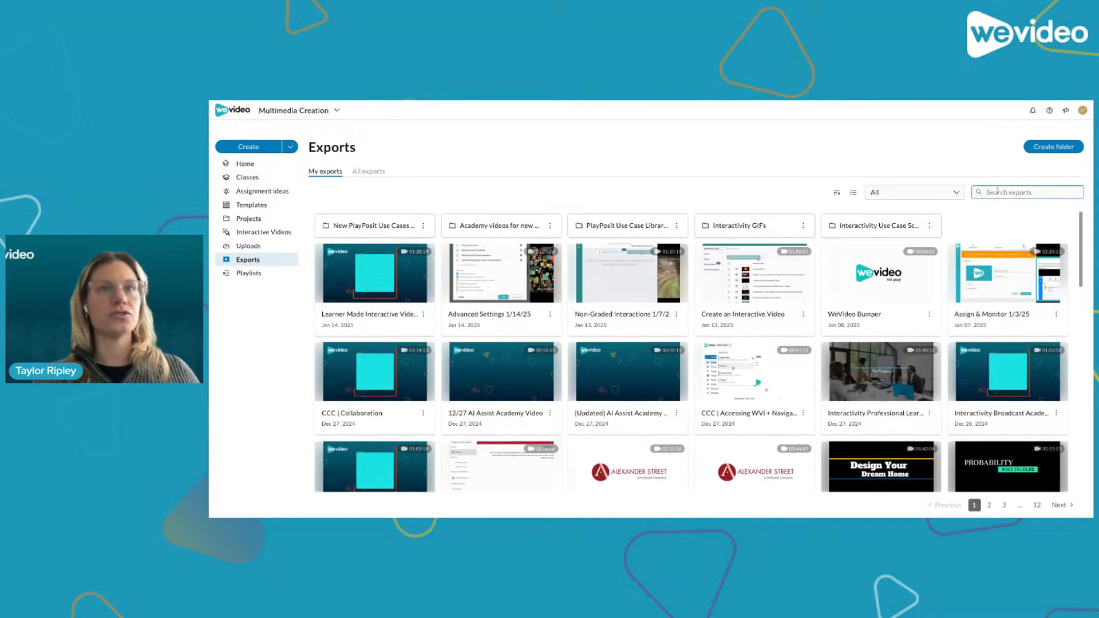
type("sloth")
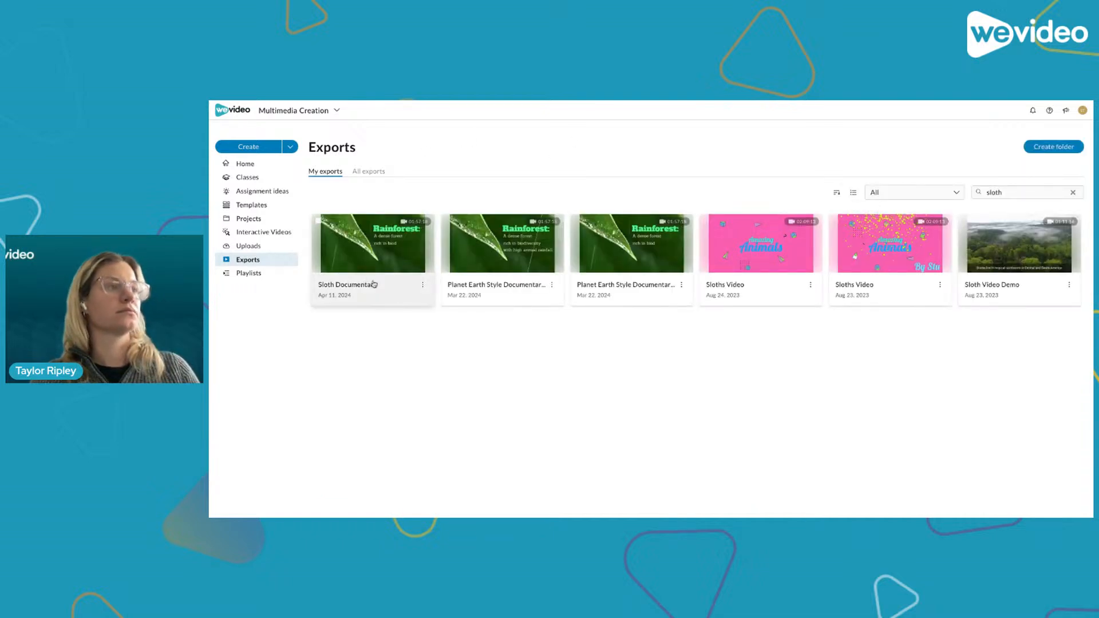
left_click(404, 263)
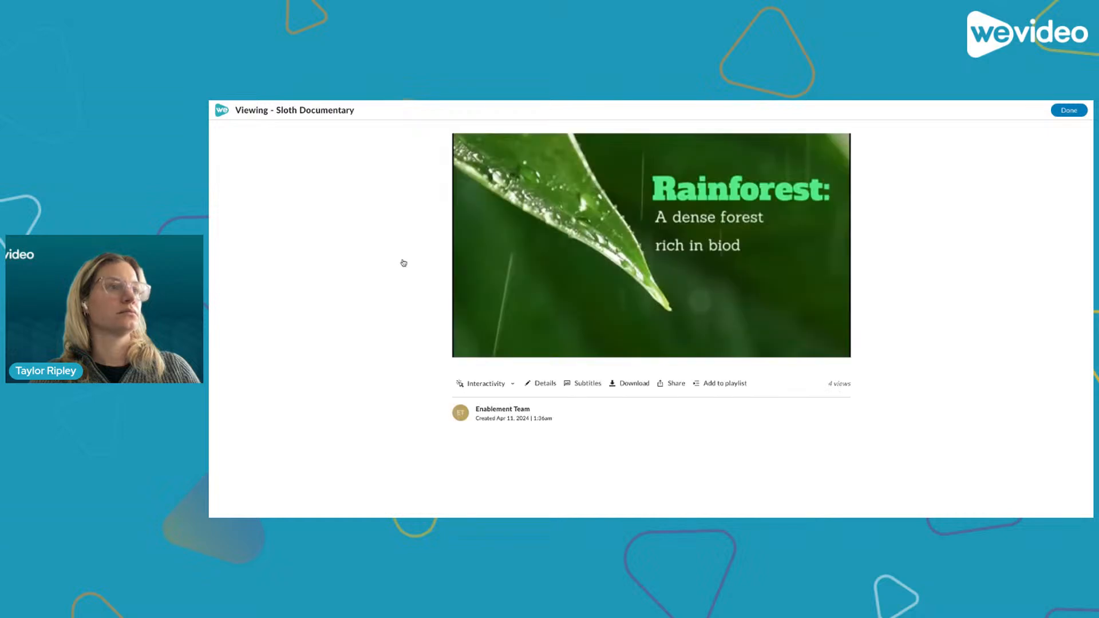
left_click(576, 382)
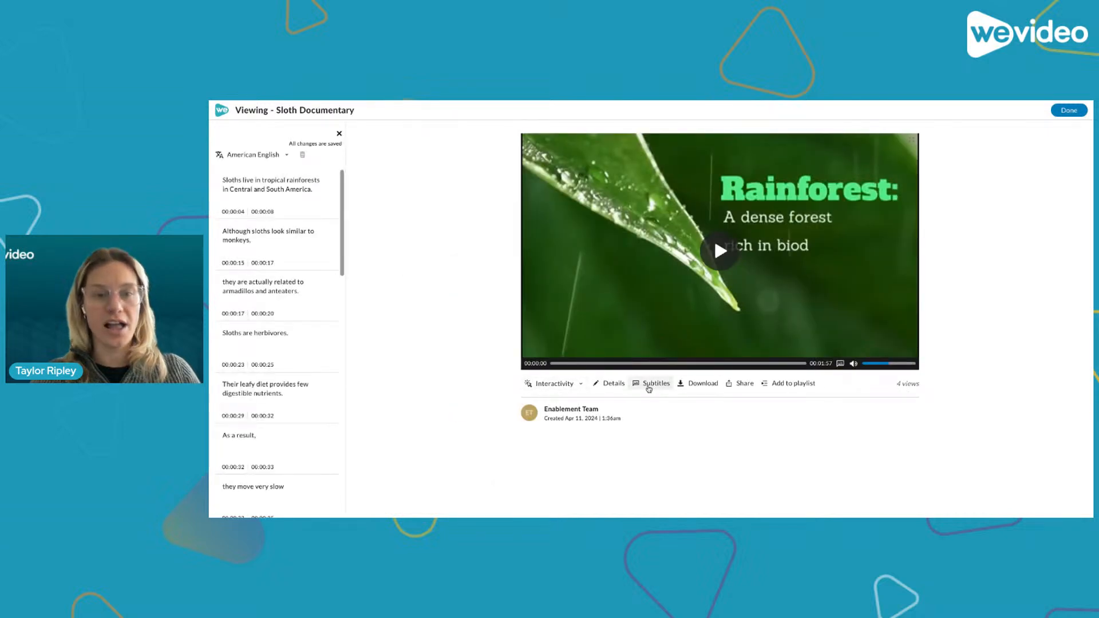
left_click(339, 135)
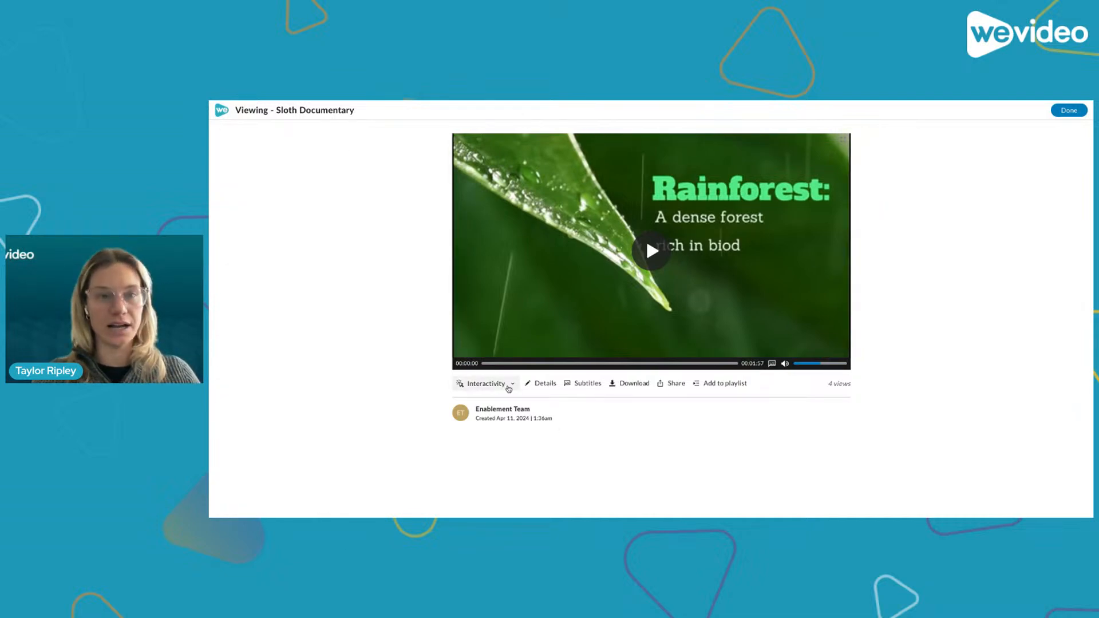
- Open the Sloth Documentary in a new interactive video and view its video segments
left_click(509, 388)
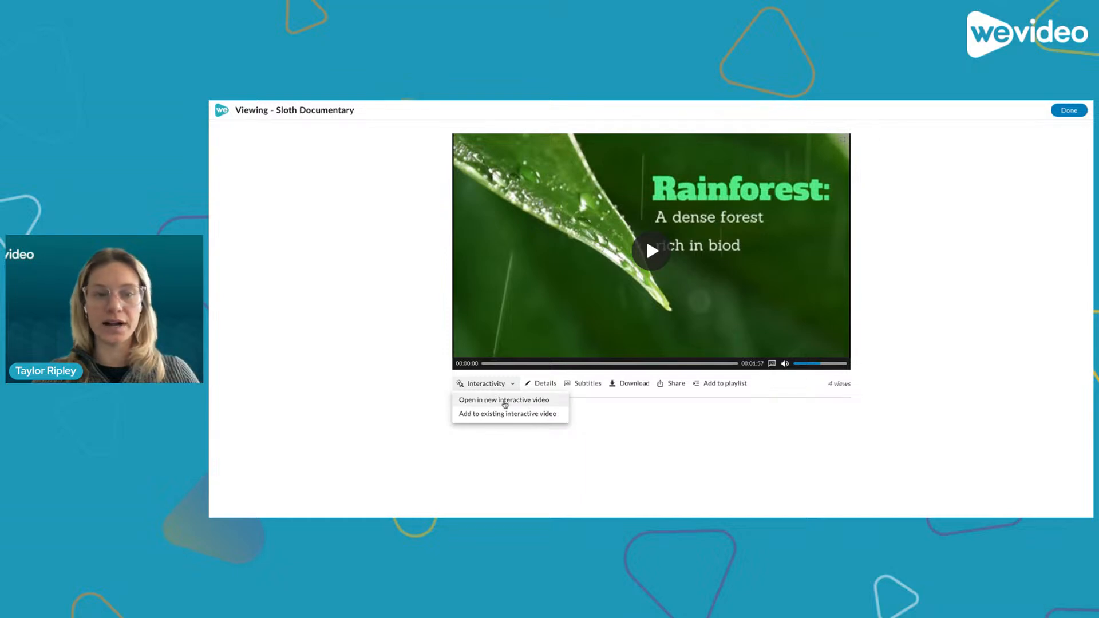
left_click(504, 400)
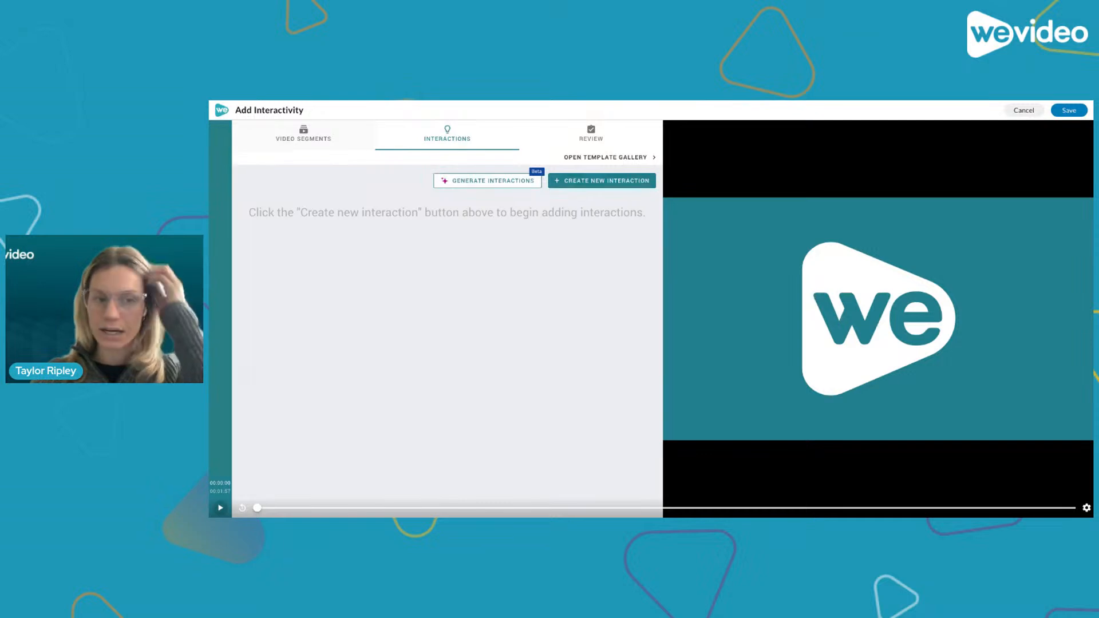
left_click(303, 135)
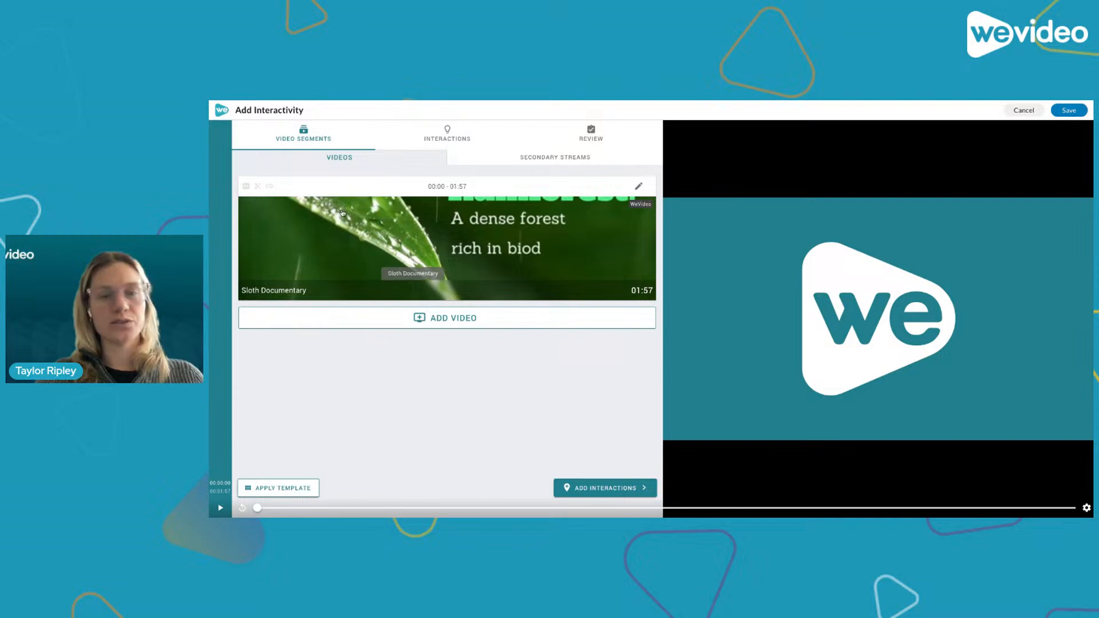
- Return to the interactions section and open the template gallery
left_click(454, 131)
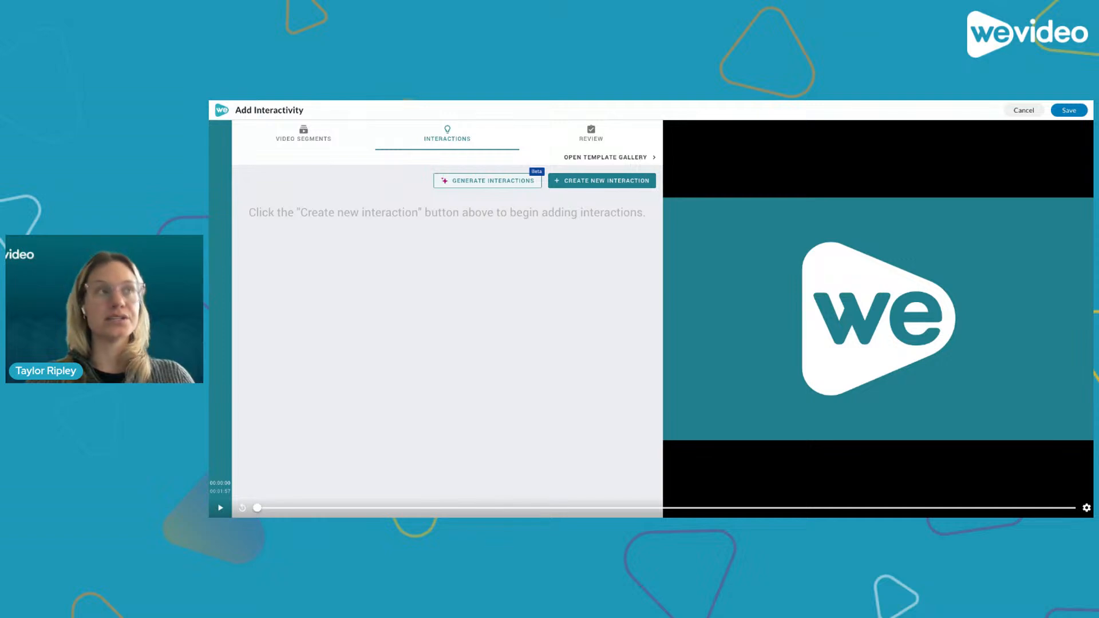
left_click(580, 161)
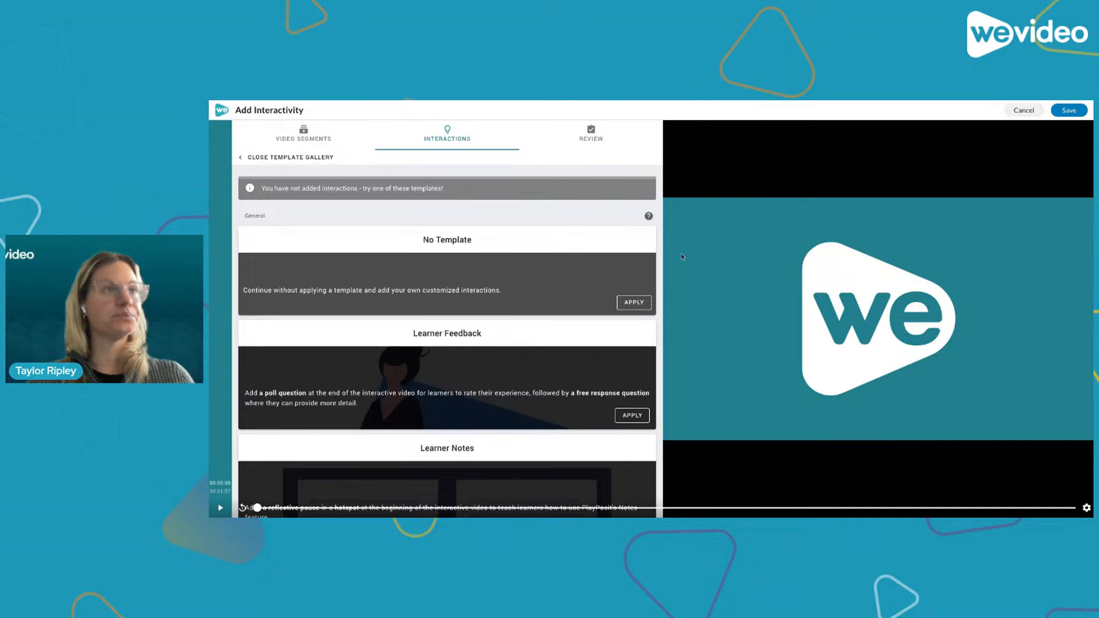
- Browse the available interaction templates in the gallery, then close the template gallery
scroll(533, 340, "down", 1)
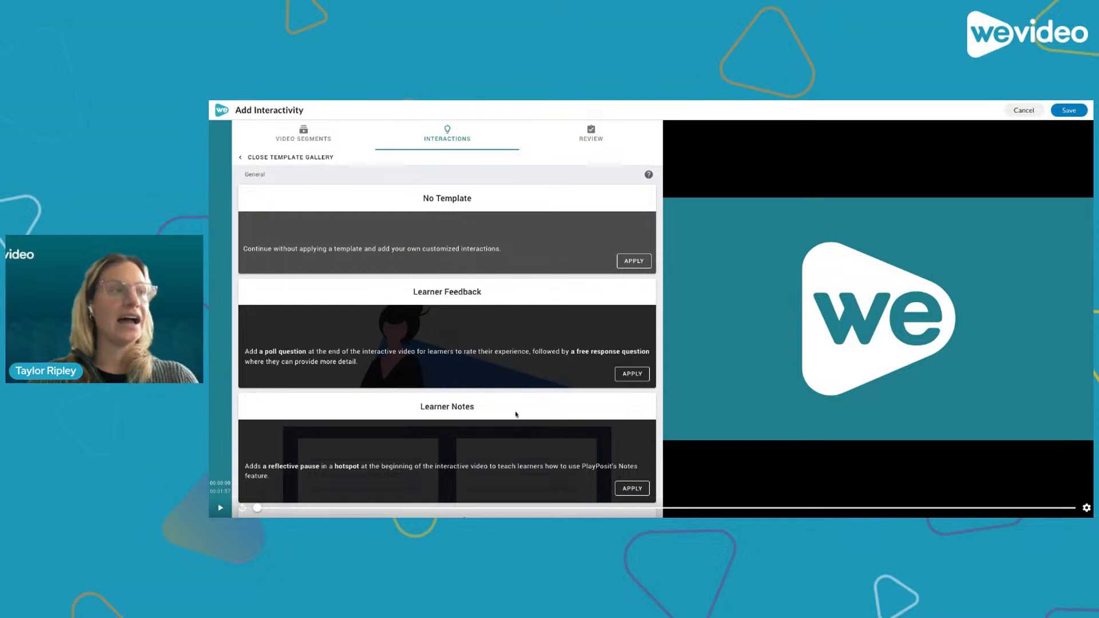
scroll(516, 414, "down", 4)
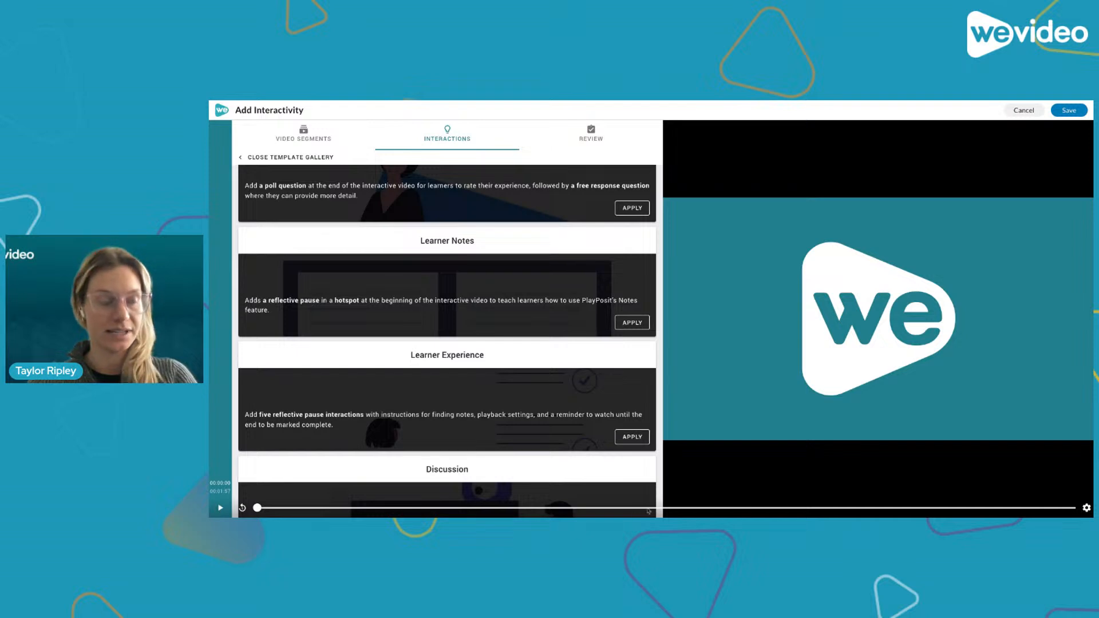
scroll(568, 466, "down", 3)
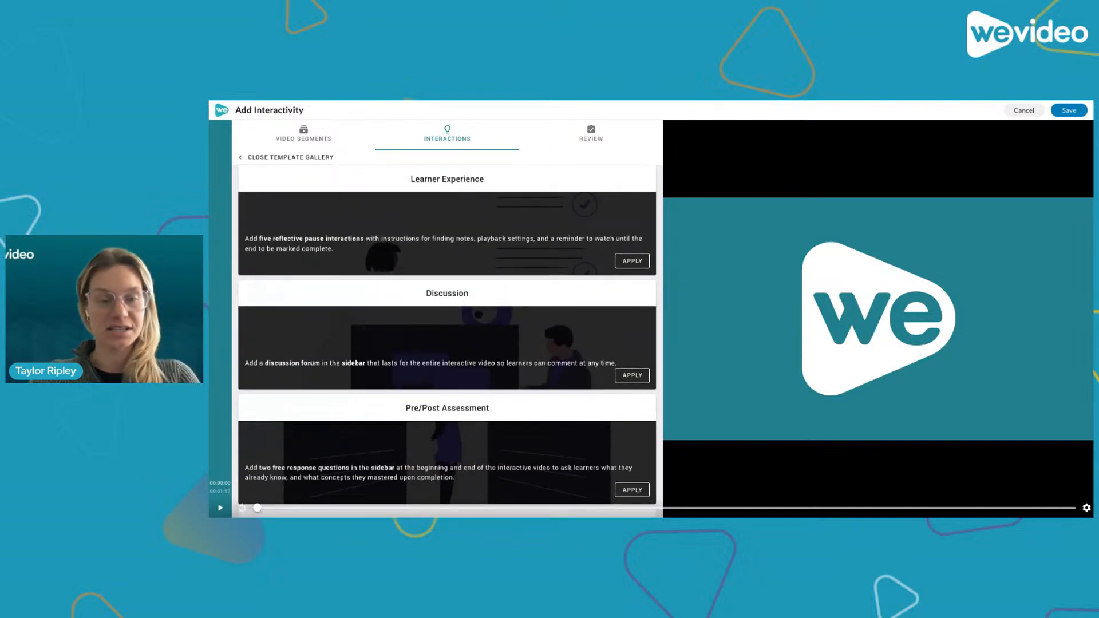
scroll(524, 459, "down", 5)
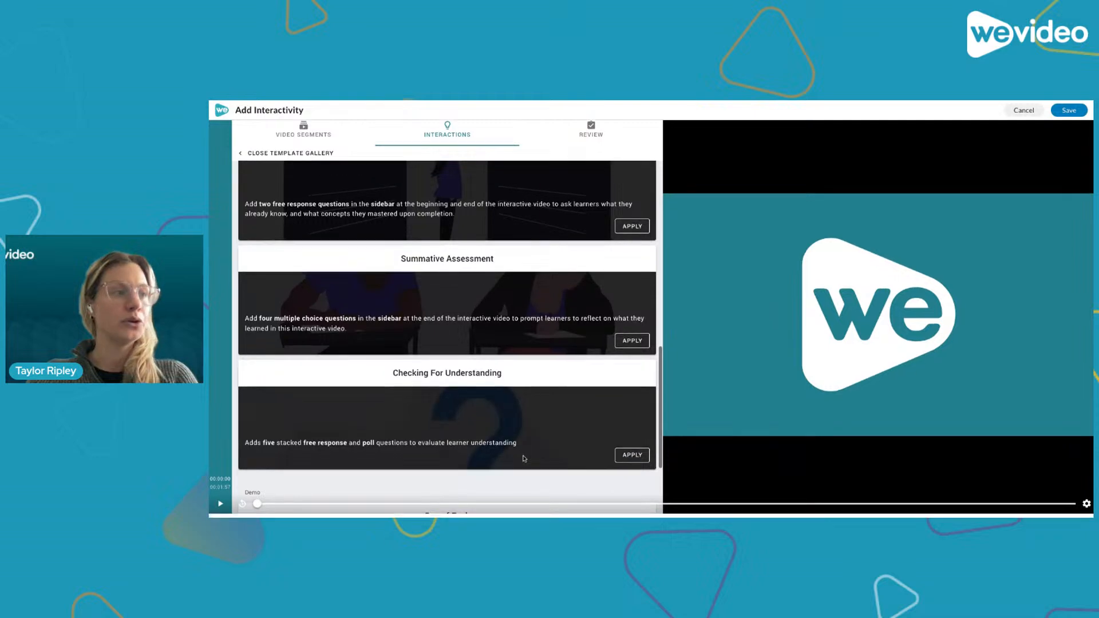
scroll(435, 321, "up", 10)
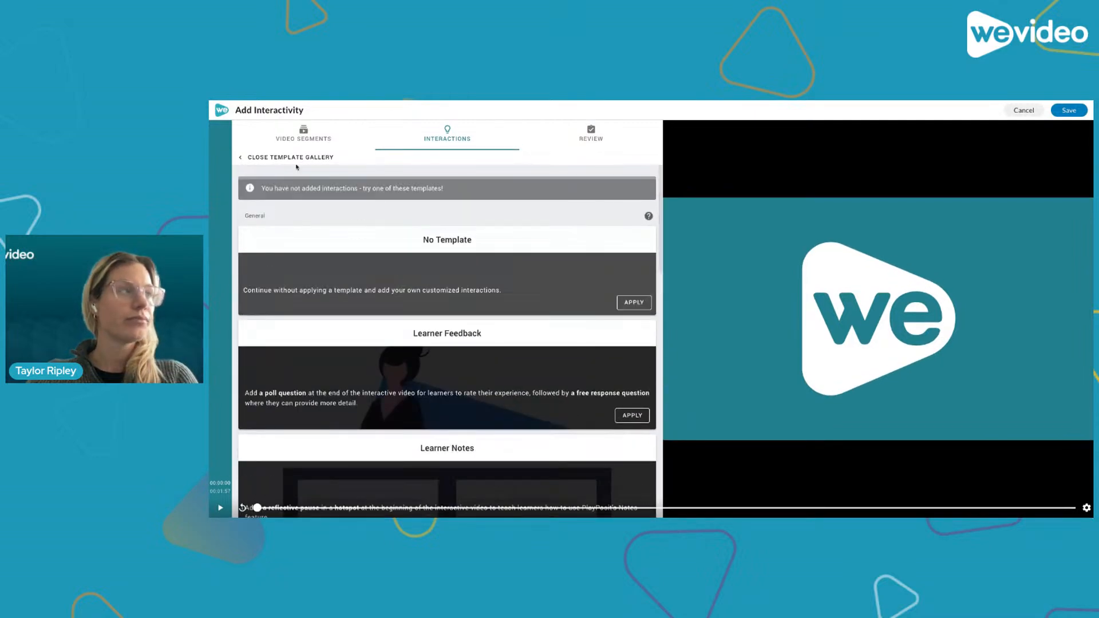
left_click(297, 158)
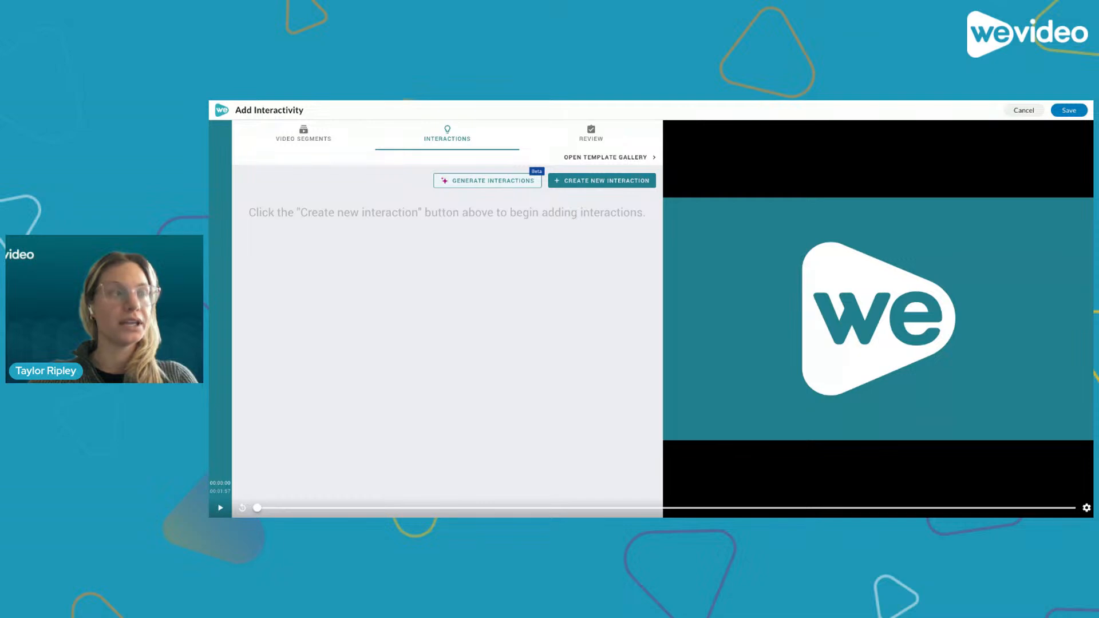
- Generate a Remember-level Multiple Choice interaction at the specific time 00:00:30.00
left_click(487, 180)
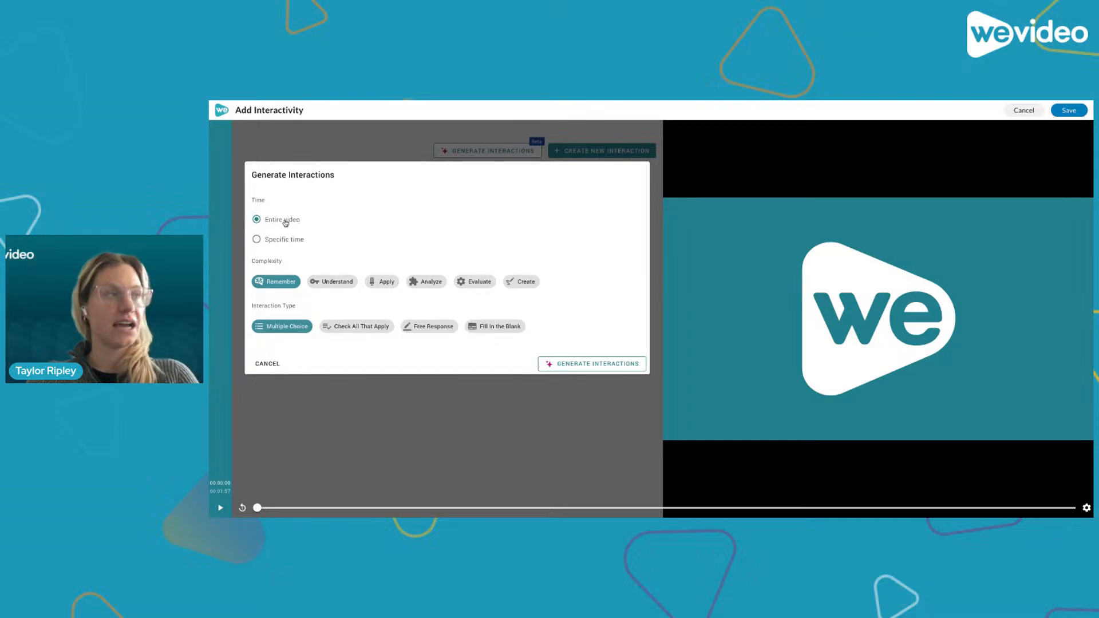
left_click(257, 240)
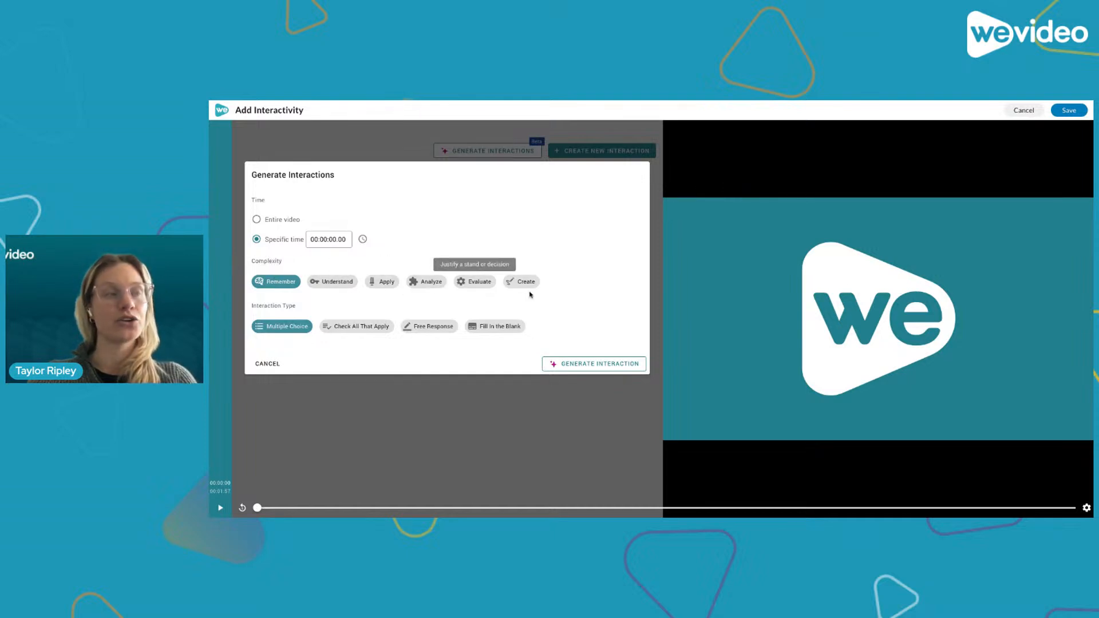
left_click(330, 239)
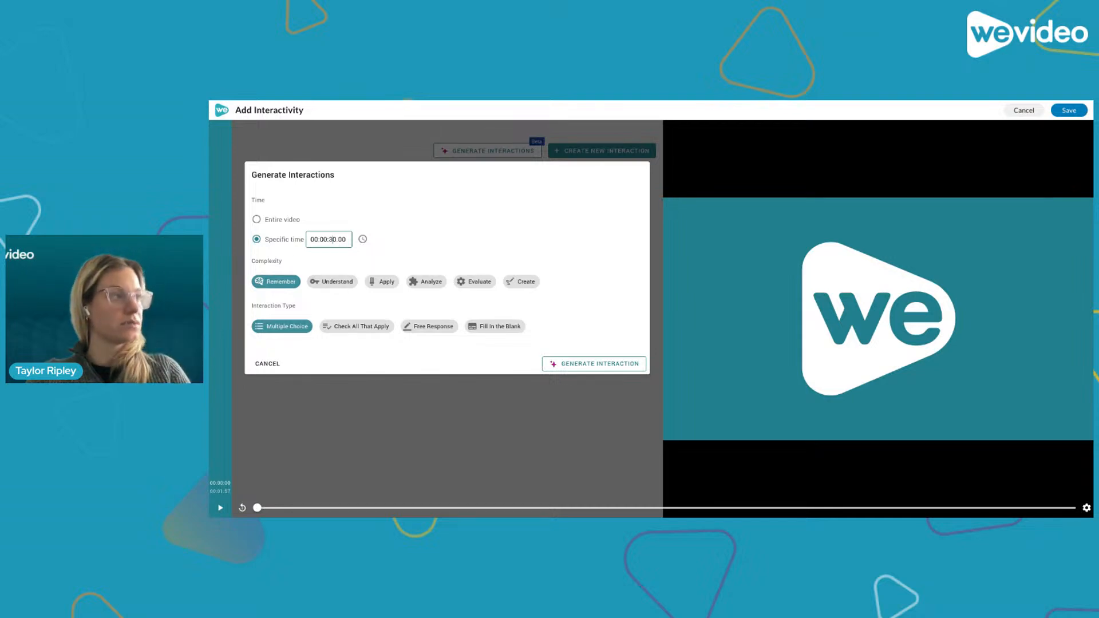
left_click(387, 247)
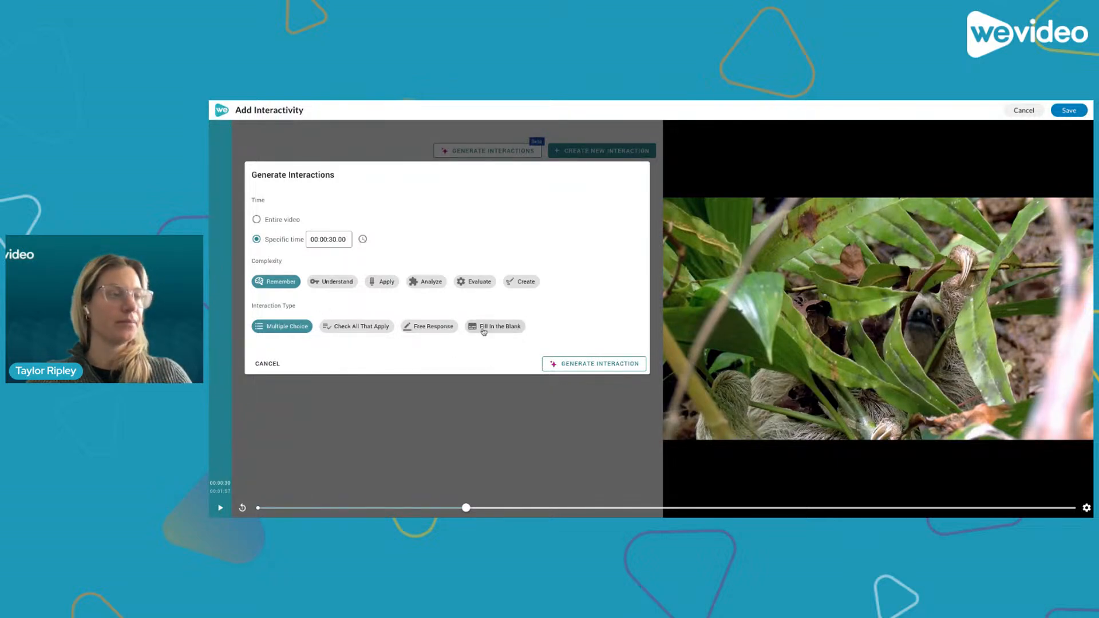
left_click(345, 331)
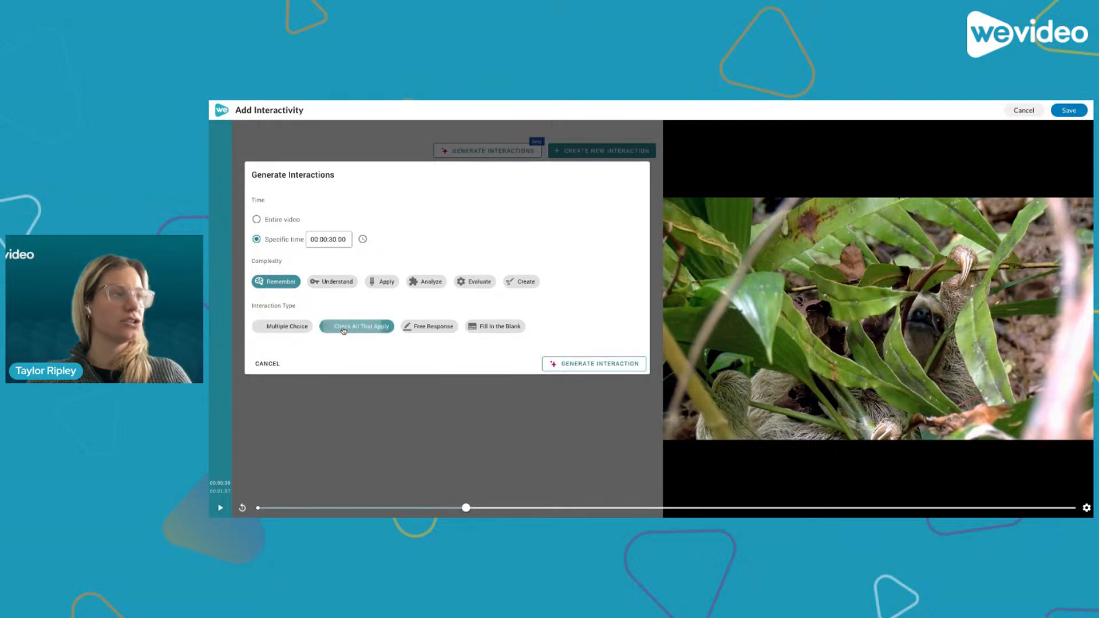
left_click(282, 330)
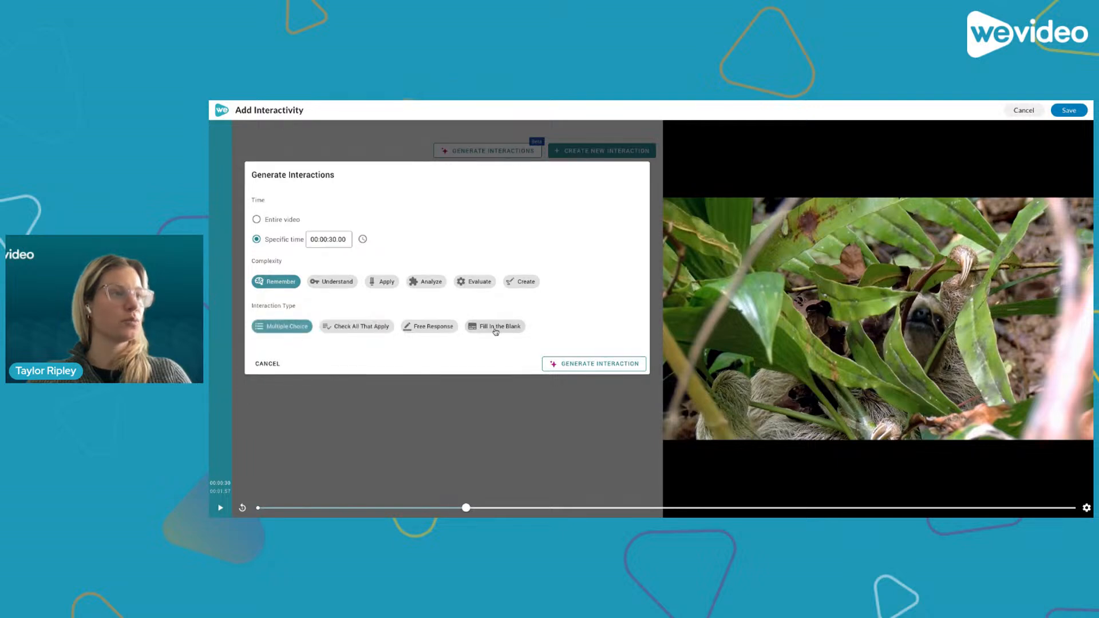
left_click(583, 364)
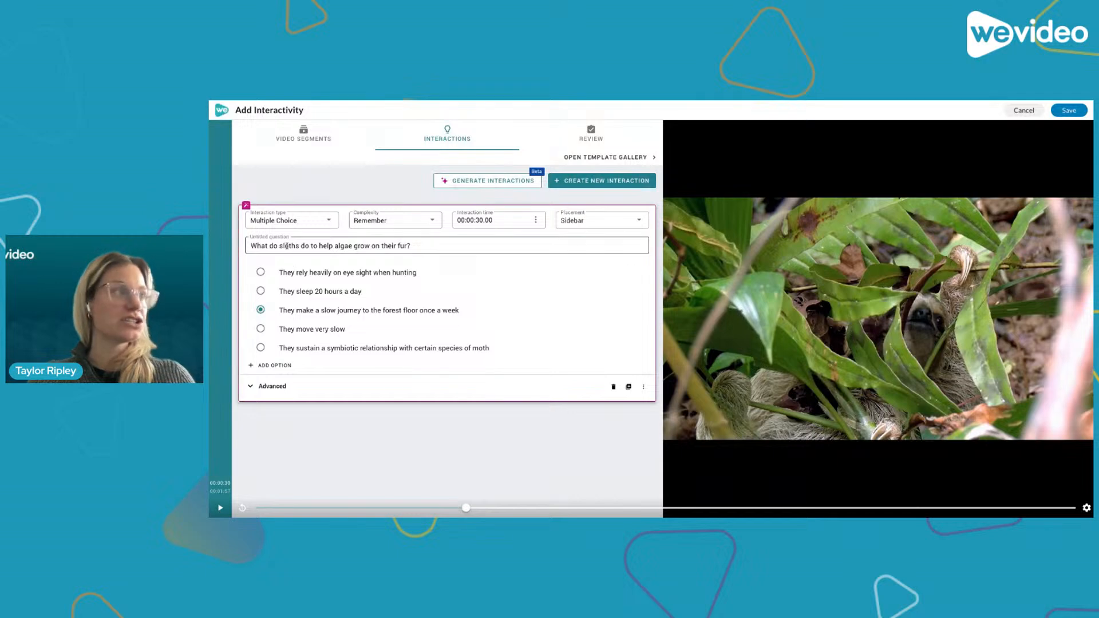
- Delete the last answer option, about the symbiotic relationship with moths, from the generated question
left_click(293, 246)
left_click(292, 272)
left_click(295, 329)
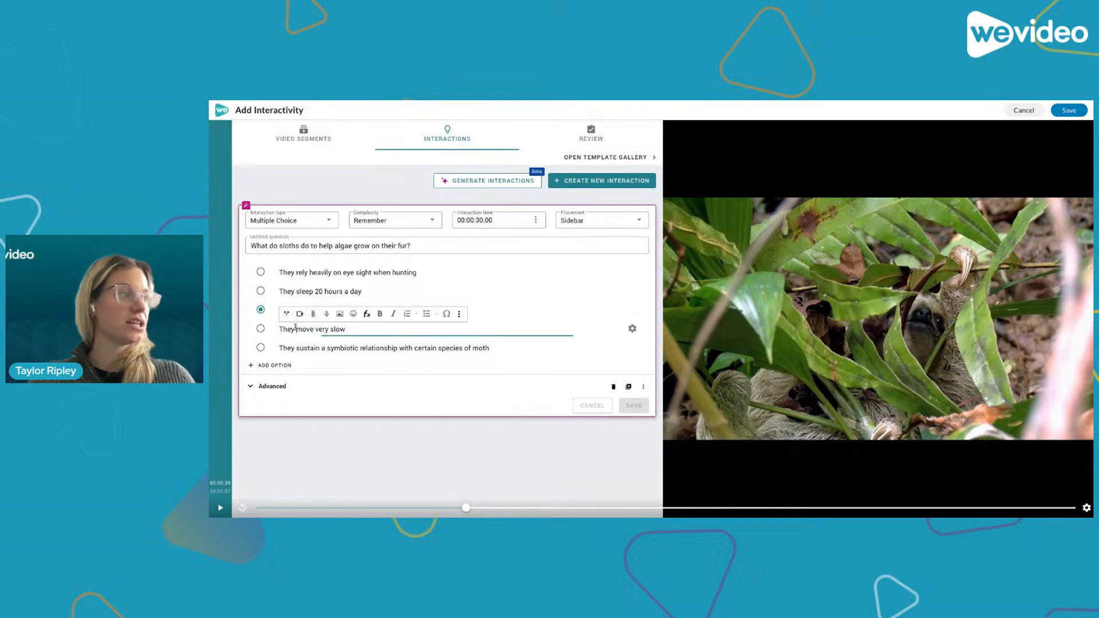
left_click(314, 348)
left_click(632, 348)
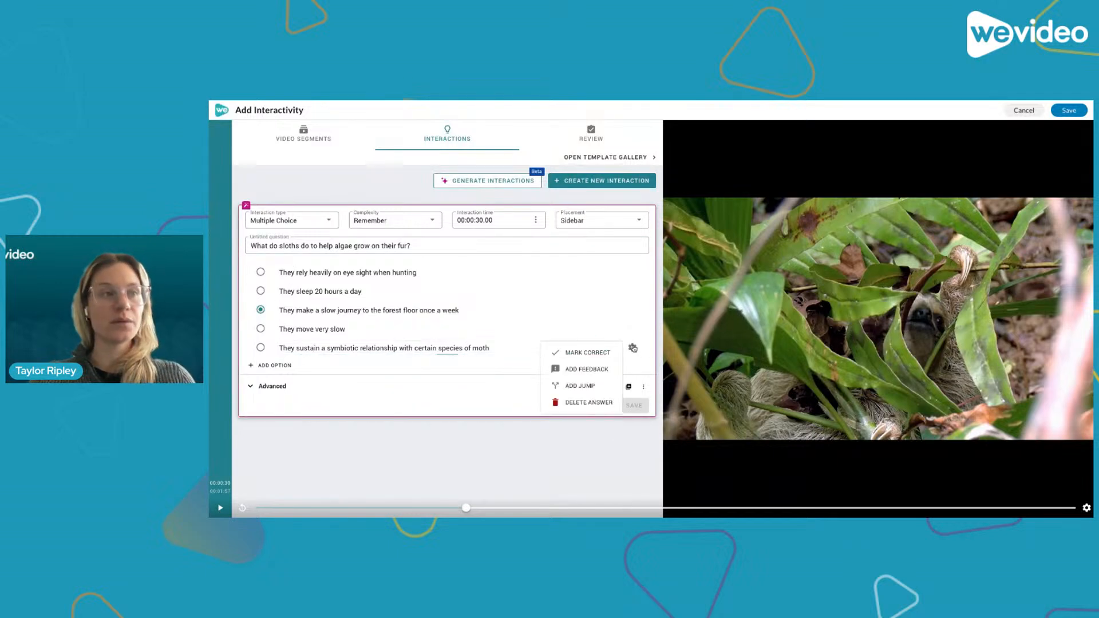
left_click(590, 403)
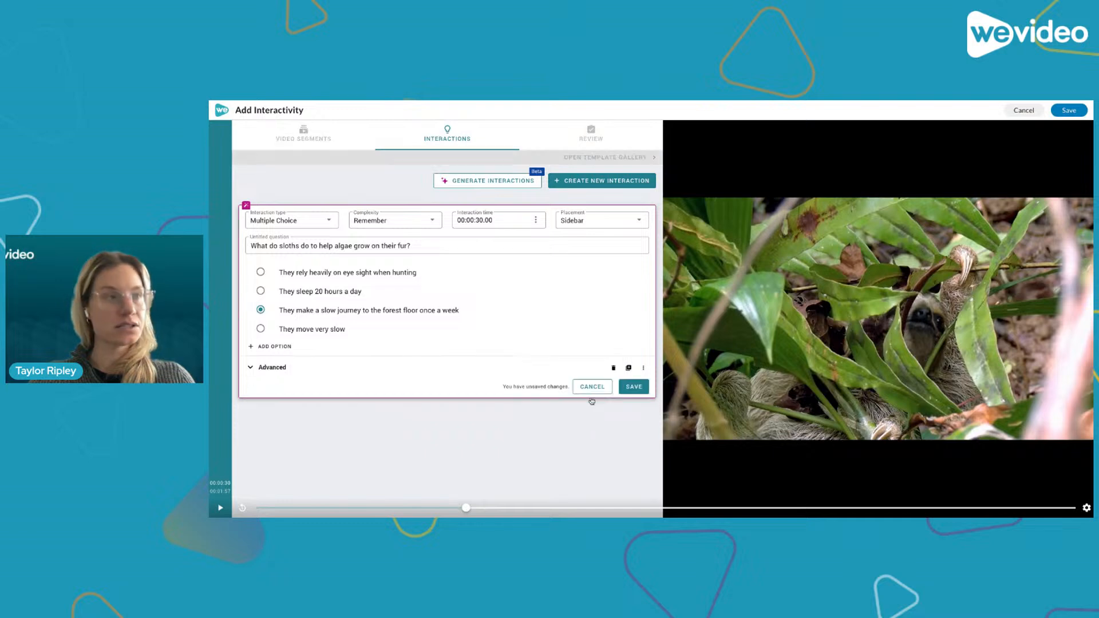
- Review the interaction type and placement options for the question without changing them
left_click(316, 220)
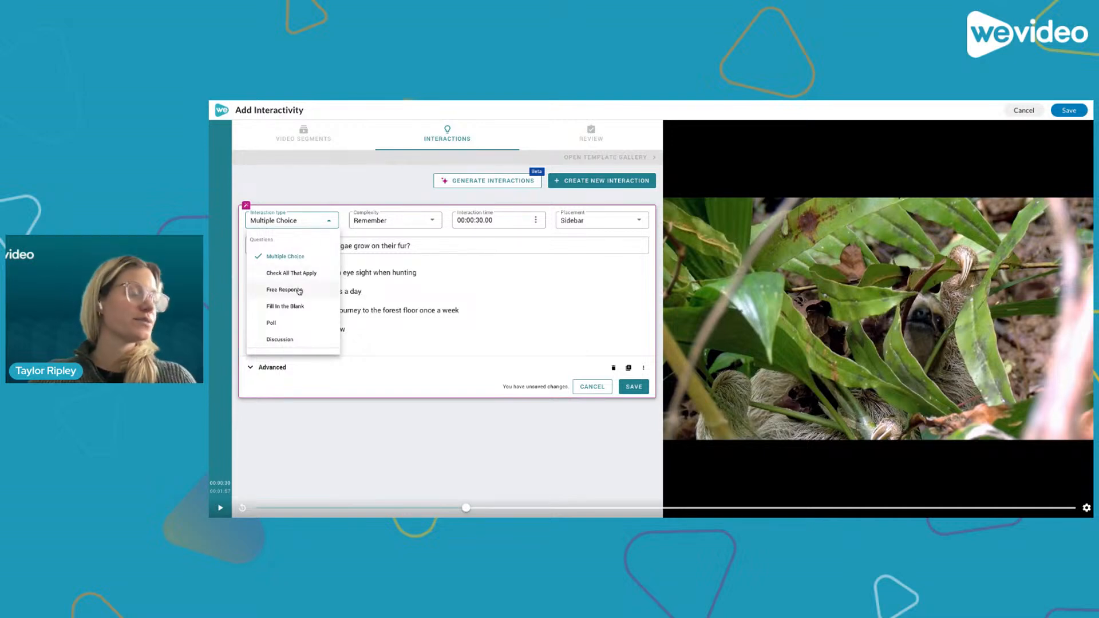
left_click(313, 191)
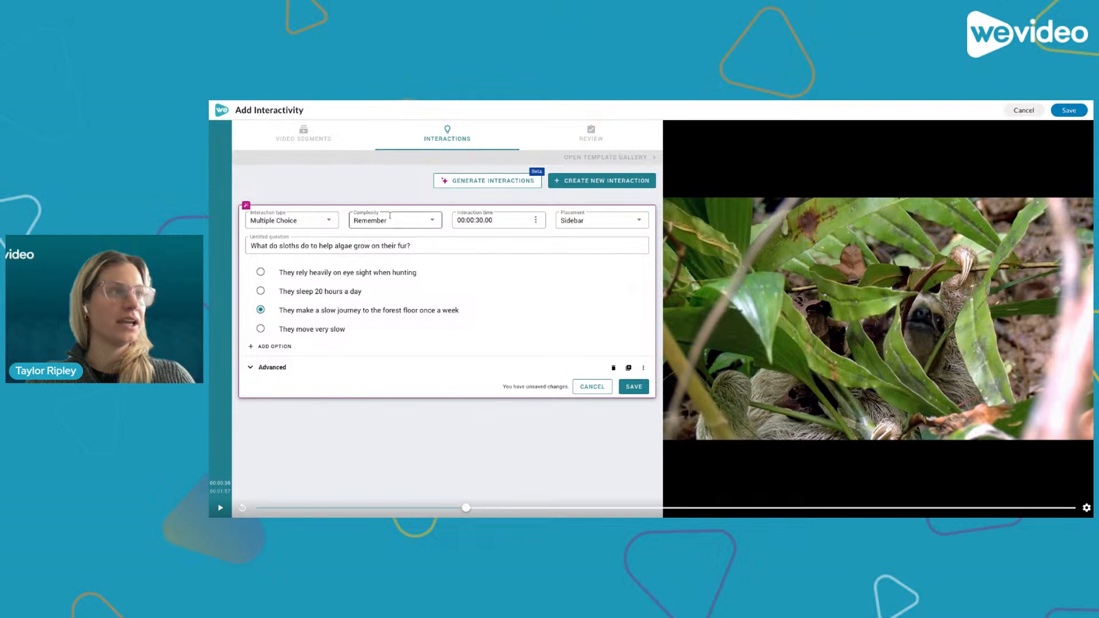
left_click(641, 220)
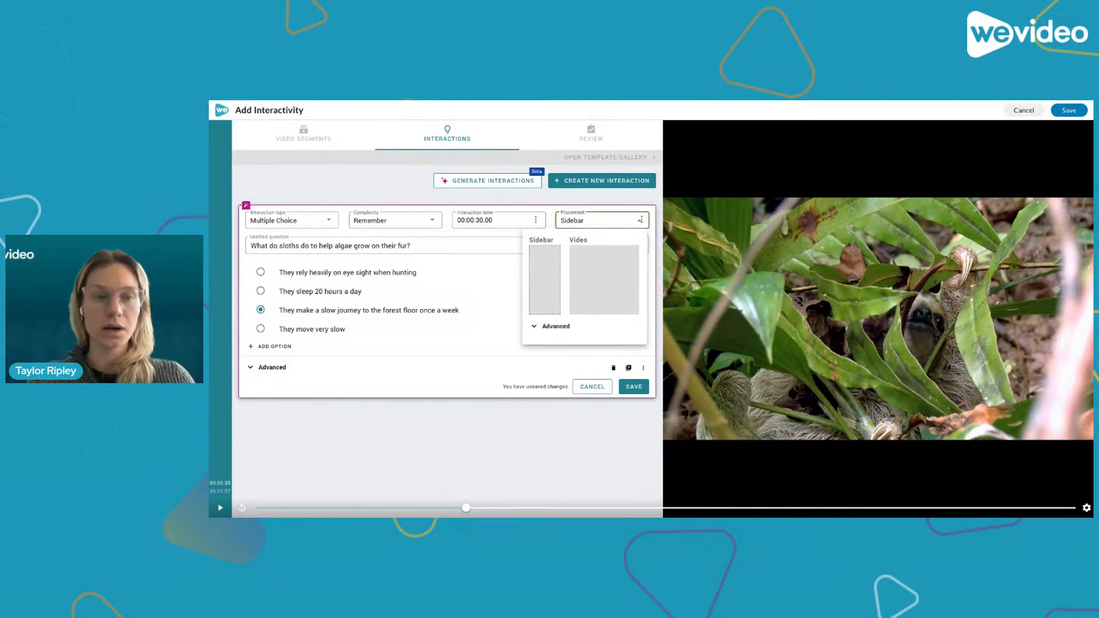
left_click(655, 204)
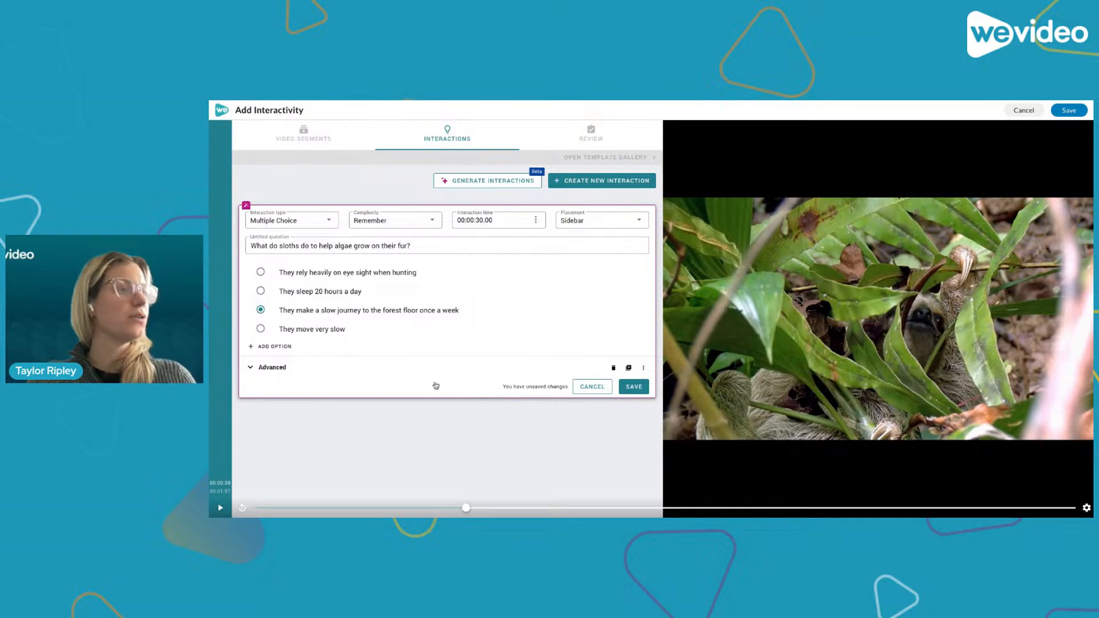
- Adjust the question's point value and save the interaction
left_click(643, 368)
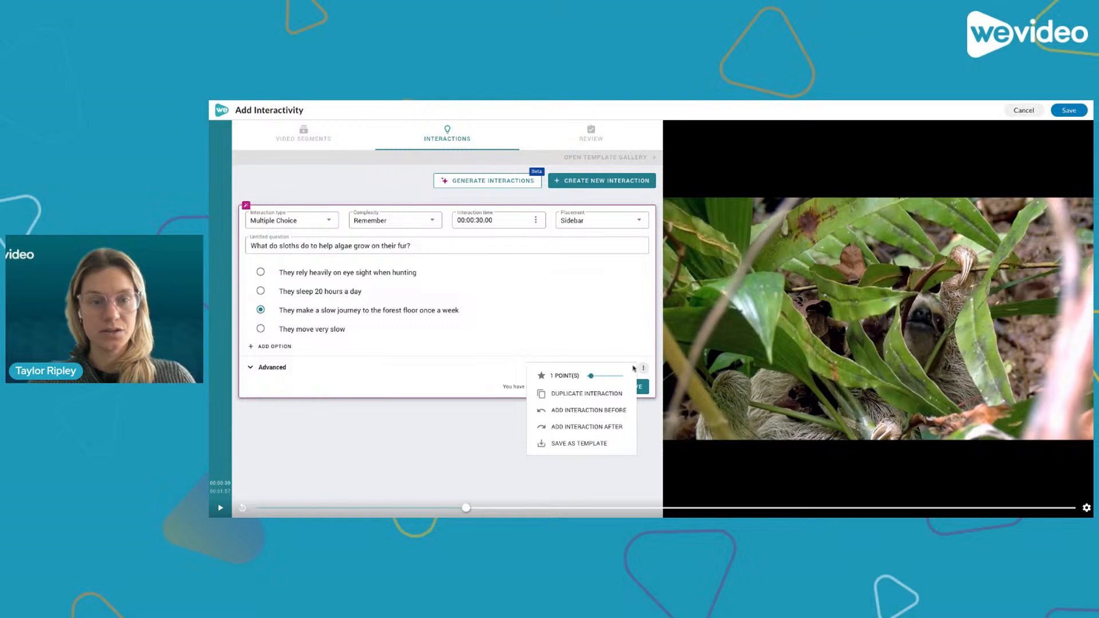
left_click(600, 377)
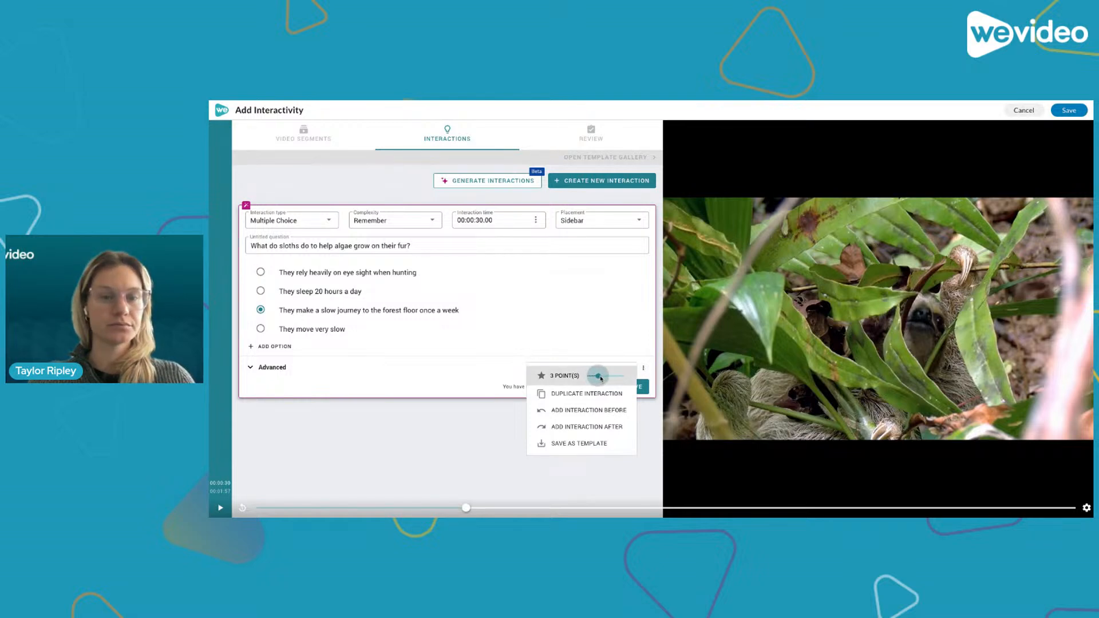
left_click_drag(601, 378, 594, 379)
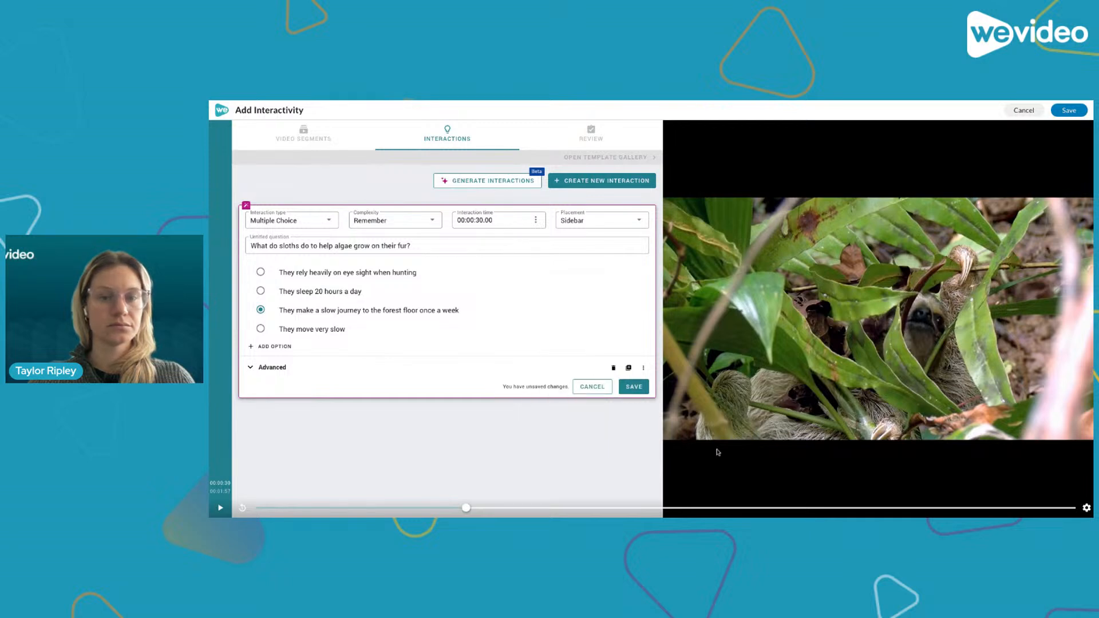
left_click(634, 387)
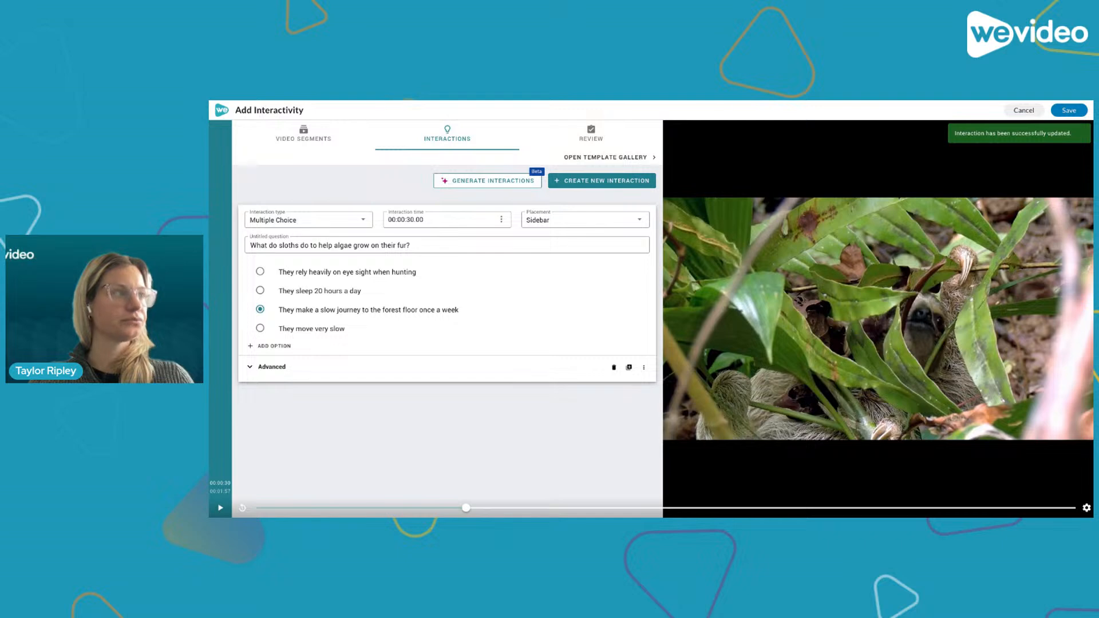
- Move the playhead back to the start of the video and create a new interaction there
scroll(520, 473, "down", 1)
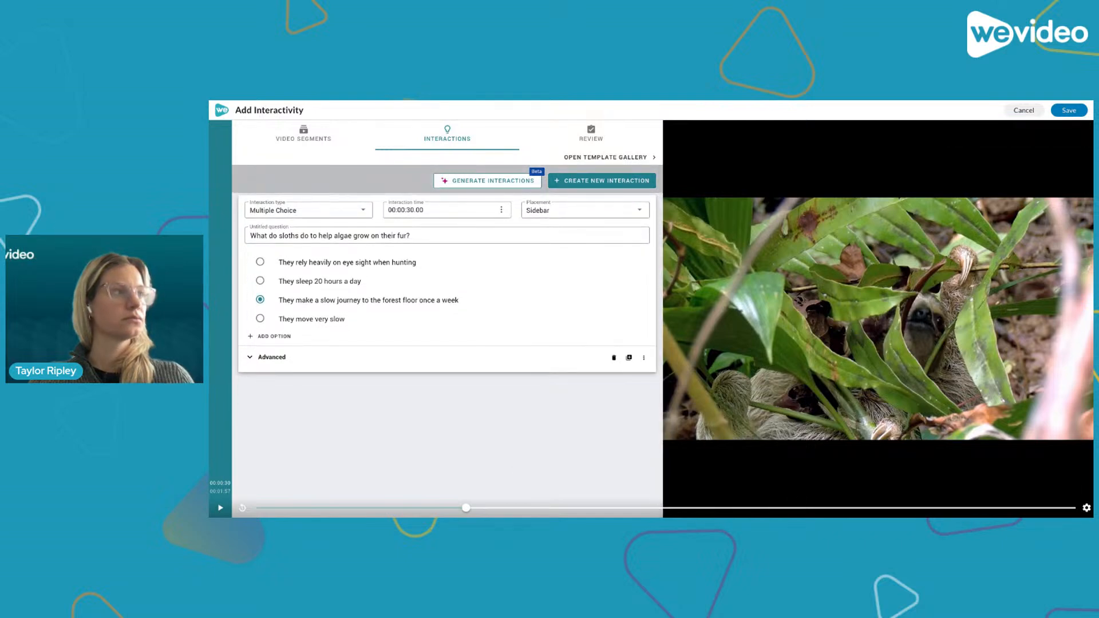
scroll(519, 471, "up", 1)
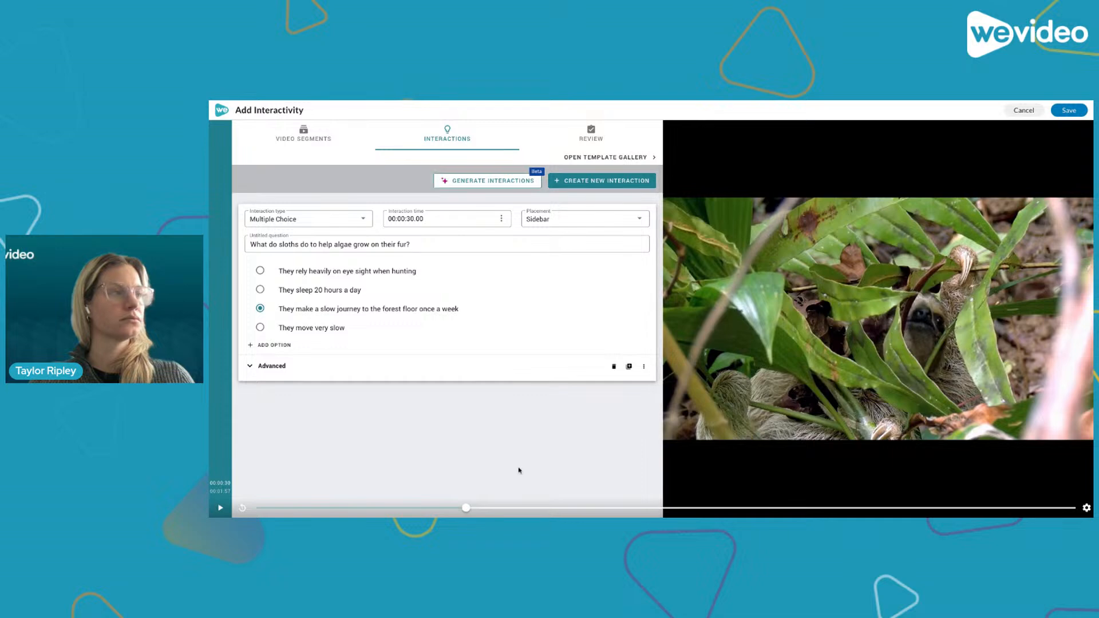
scroll(456, 420, "up", 1)
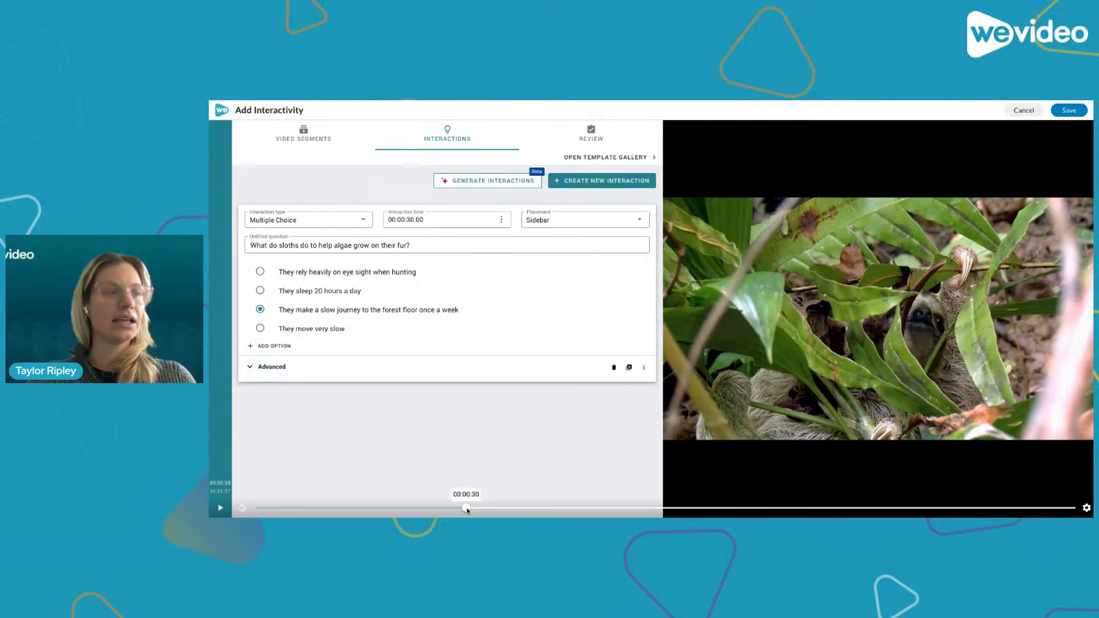
left_click(485, 508)
left_click_drag(487, 516, 250, 479)
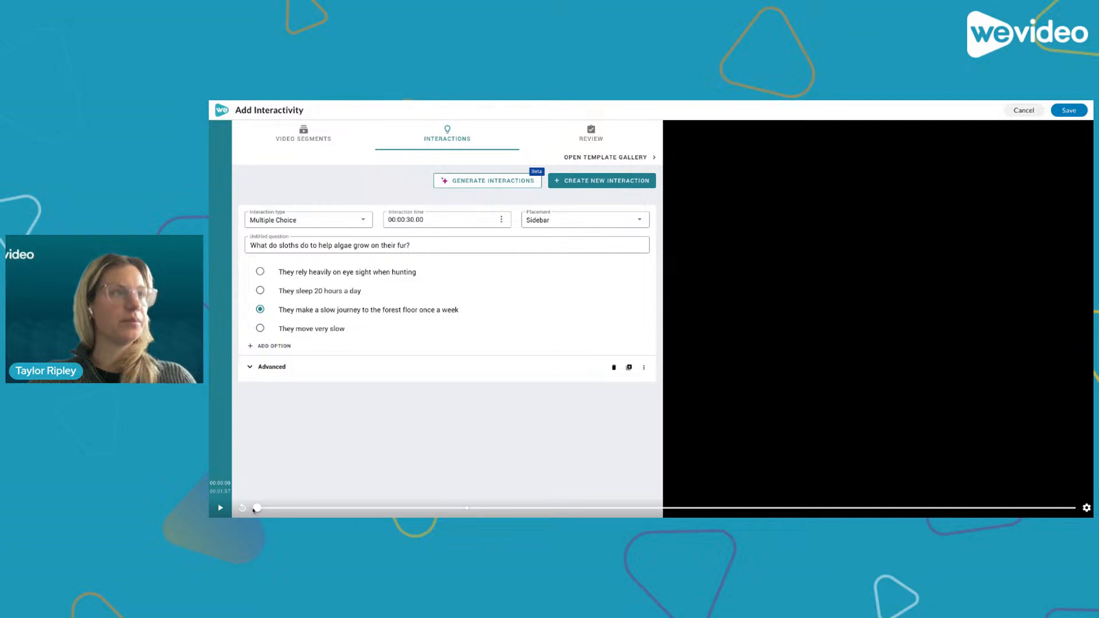
left_click(609, 182)
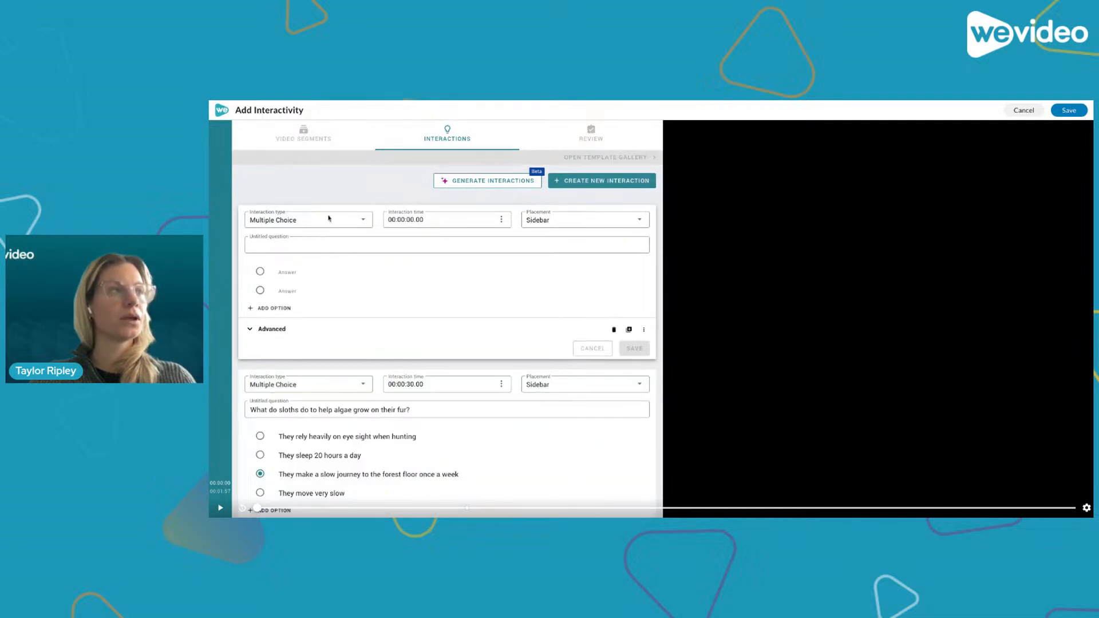
- Change the new interaction's type to Pause and place the cursor in its text field
mouse_move(335, 275)
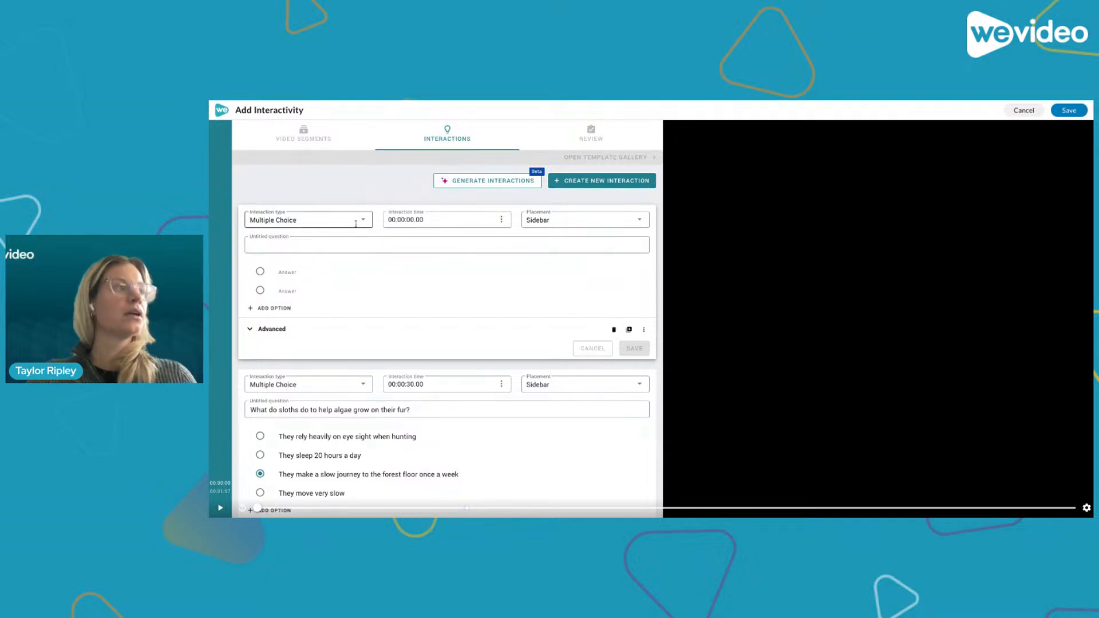
left_click(266, 220)
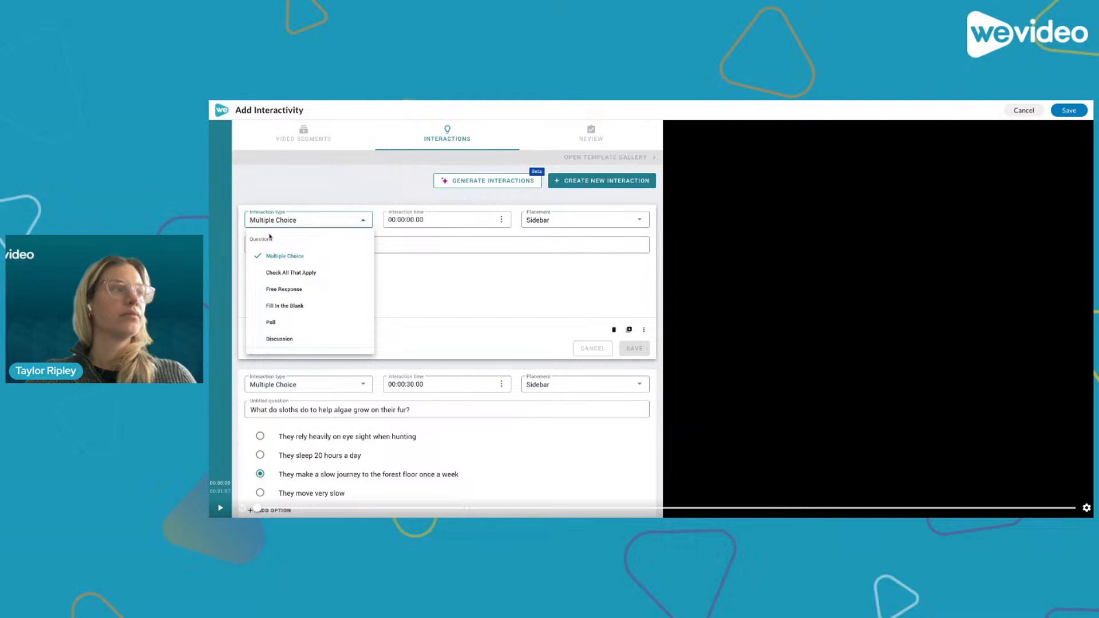
scroll(281, 279, "down", 5)
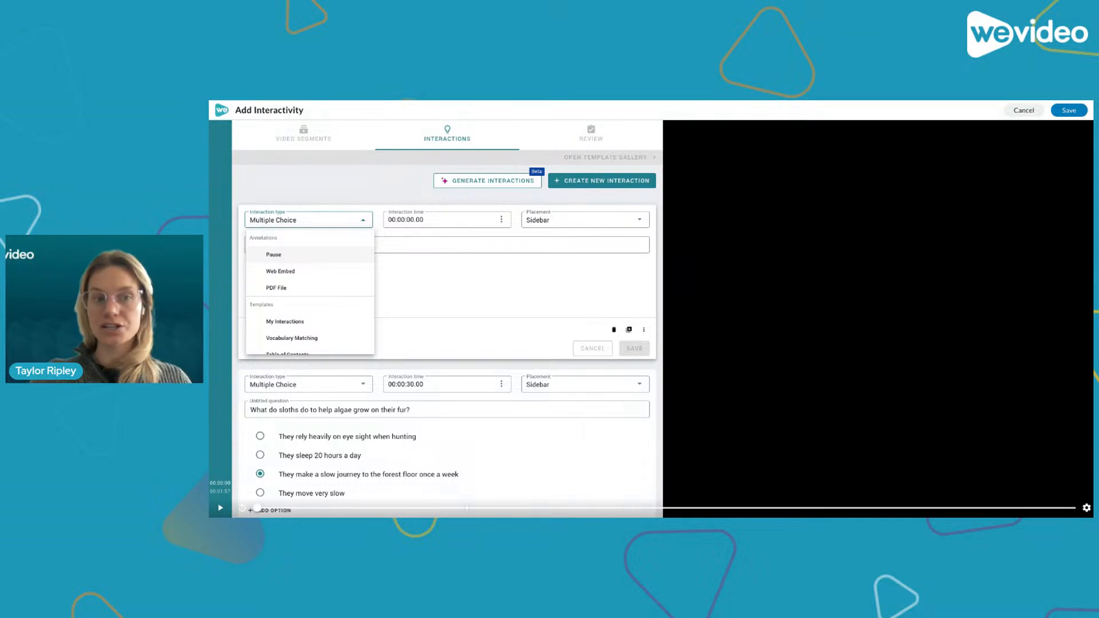
left_click(289, 257)
left_click(290, 247)
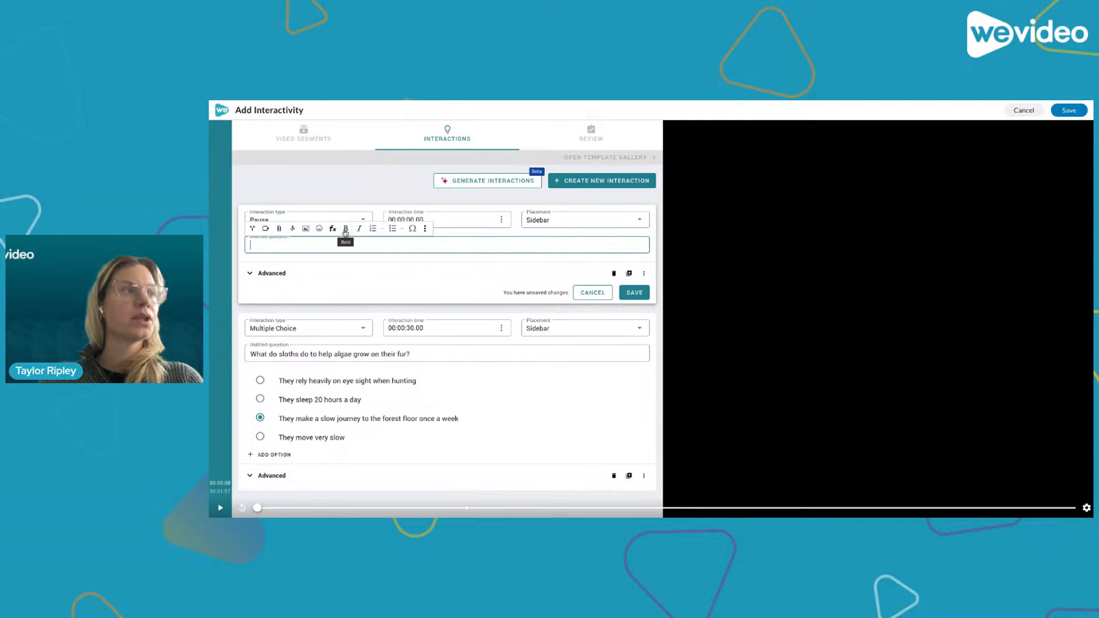
- Expand the text editor's full toolbar and browse its Format, Insert and Table menus
left_click(427, 230)
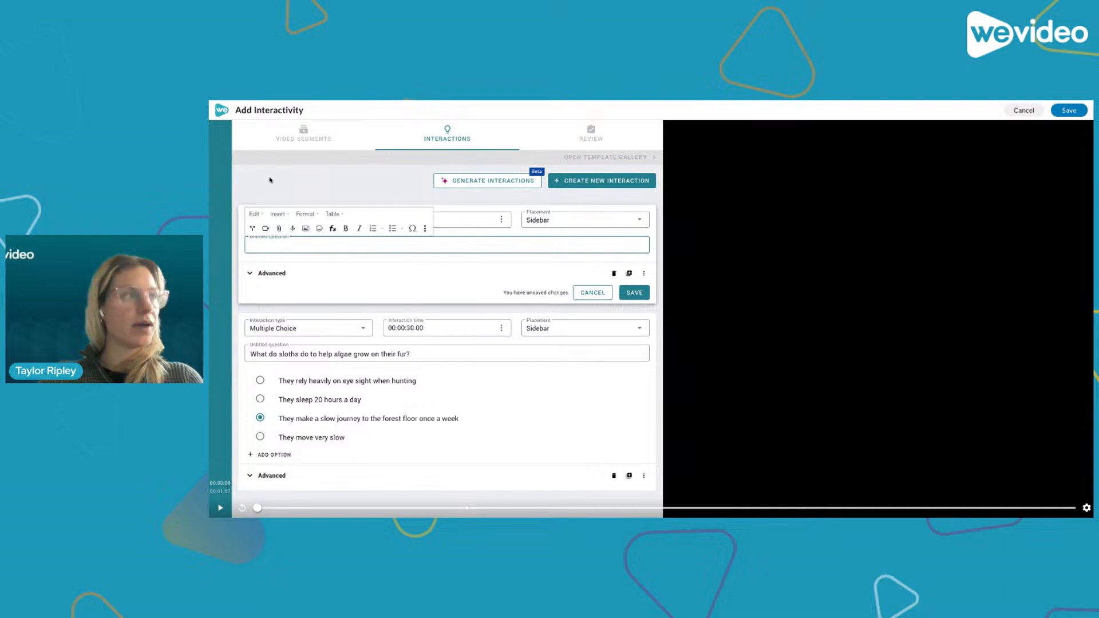
left_click(312, 215)
mouse_move(324, 281)
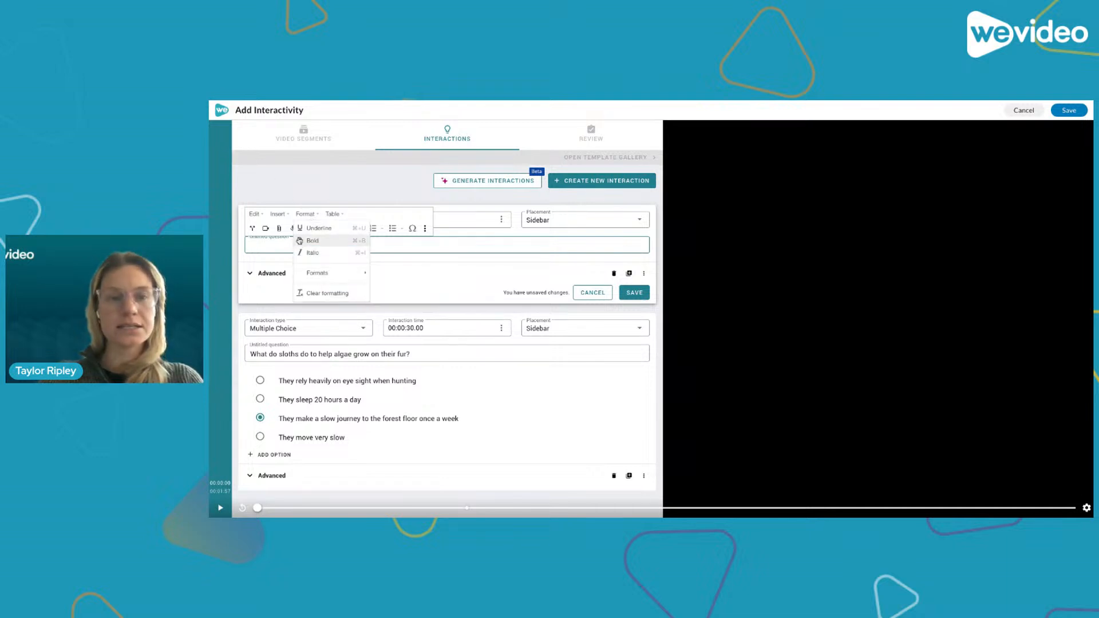
left_click(286, 217)
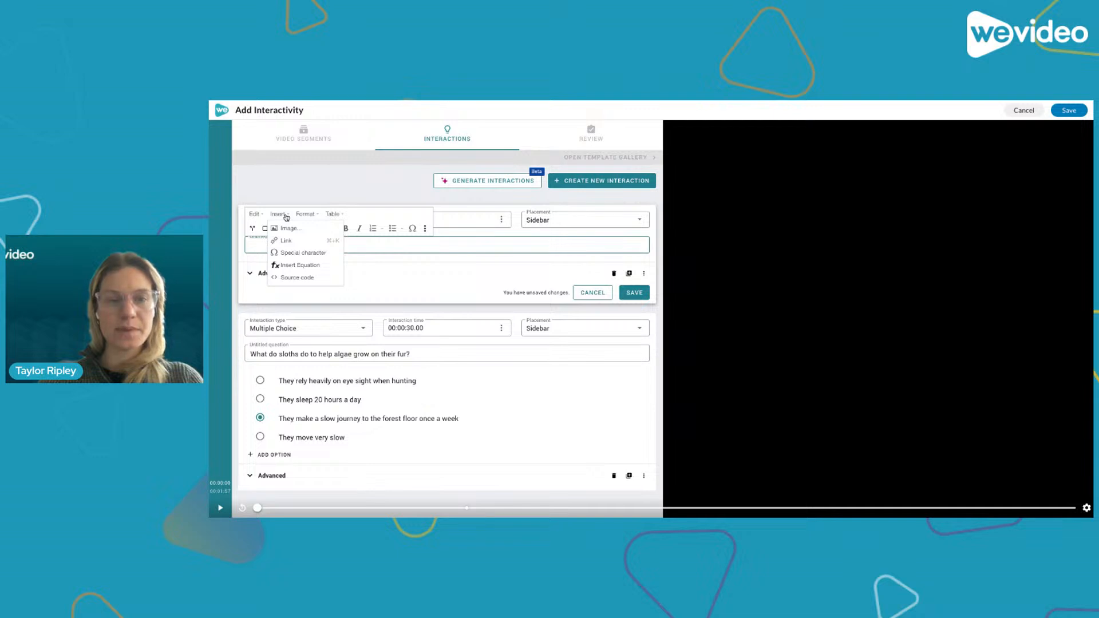
left_click(340, 217)
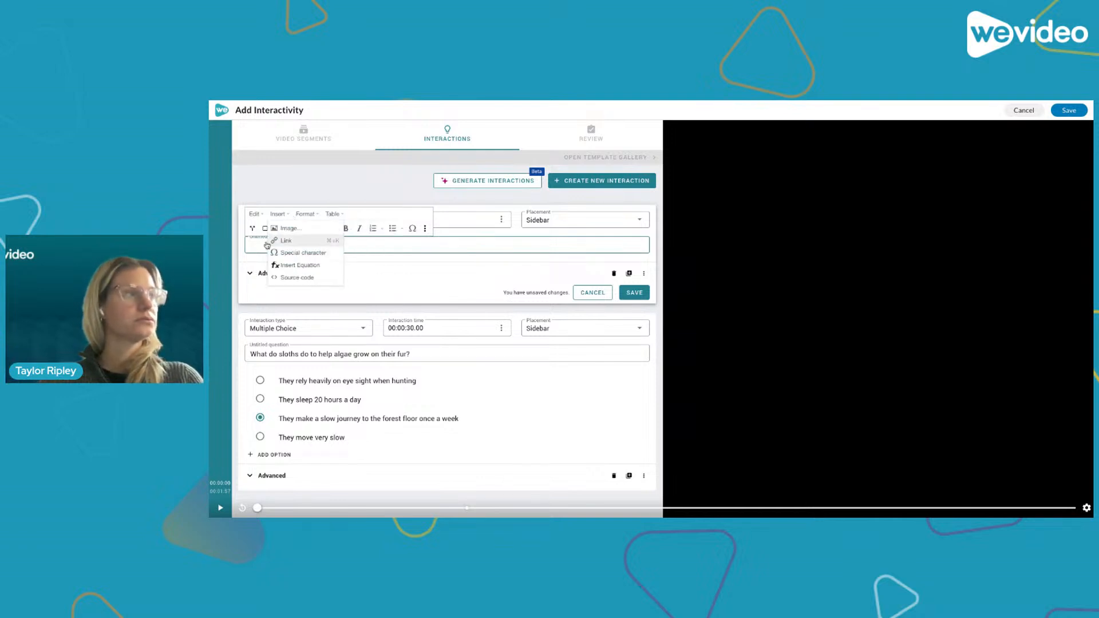
left_click(251, 250)
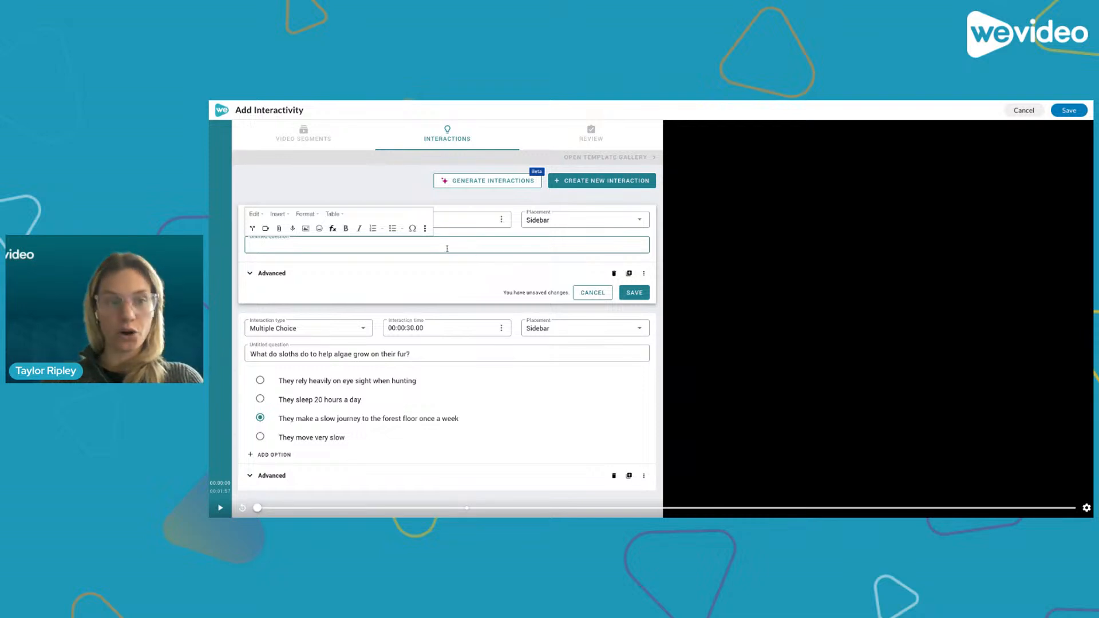
- Paste the video introduction and learning outcomes text into the pause text field and add blank lines around the Learning Outcomes heading
type("This video explores the fascinating life of the sloth, a unique mammal found in the tropical rainforests of Central and South America. We'll delve into their slow-paced lifestyle, their unique relationship with moths, and the adaptations that allow them to survive in their challenging environment. Learning Outcomes By the end of this video, viewers will be able to: Describe the sloth's habitat and basic physical characteristics. Explain the reasons behind the sloth's slow movement and long sleep periods. Understand the symbiotic relationship between sloths and moths. Identify the importance of algae in the sloth's diet and survival. Recognize the key adaptations that enable sloths to thrive in their rainforest environment.  Press Play or Continue when you're ready to begin.")
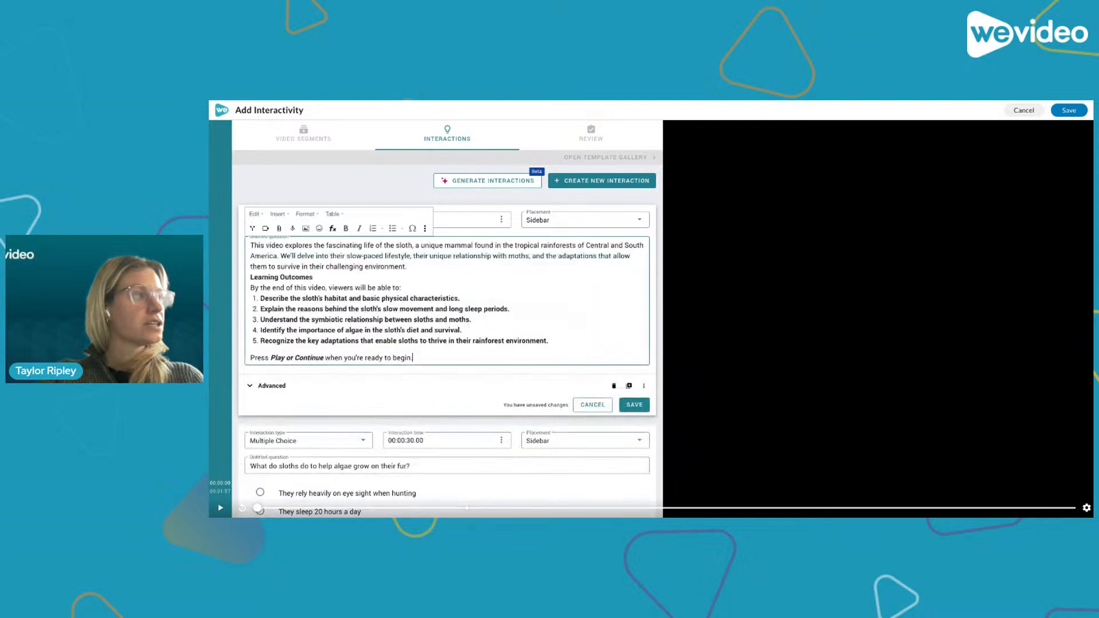
left_click(367, 311)
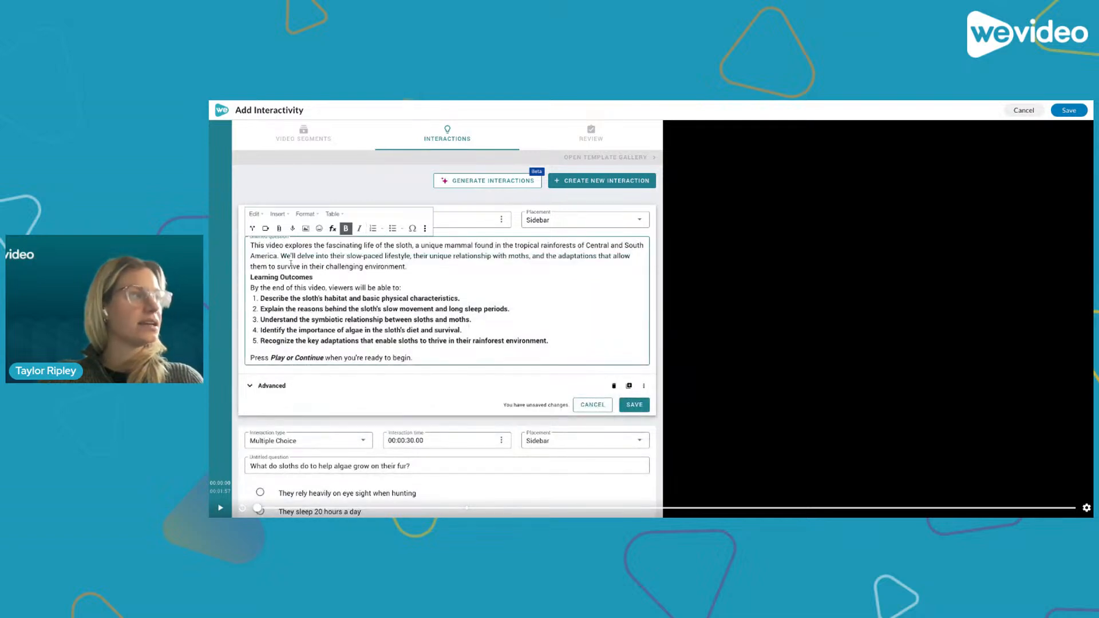
left_click(426, 257)
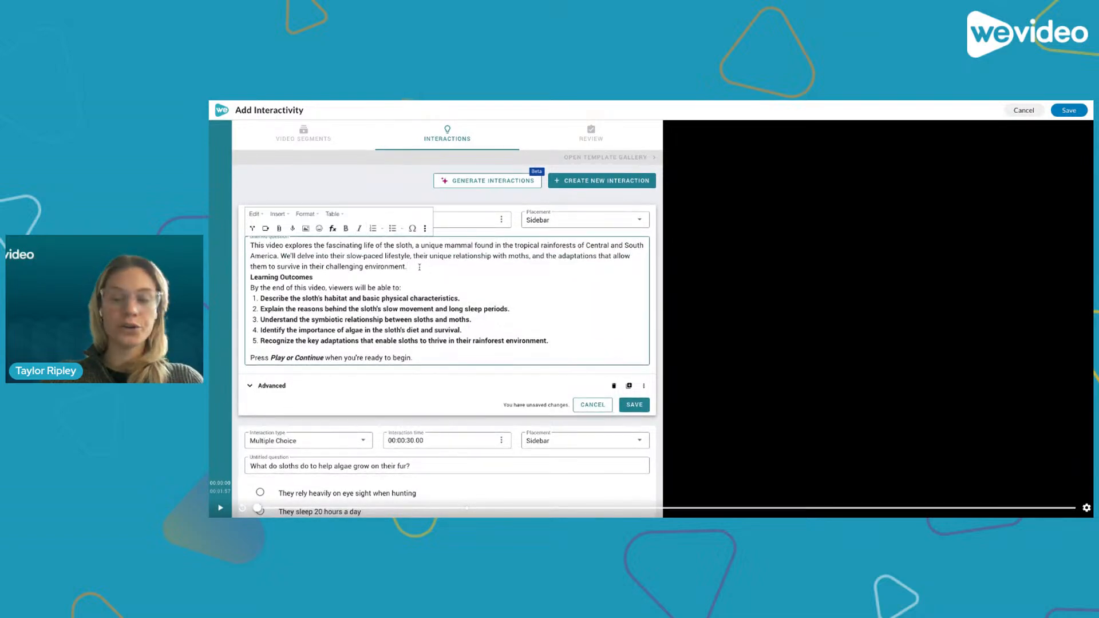
left_click(420, 267)
key("Return")
left_click(314, 287)
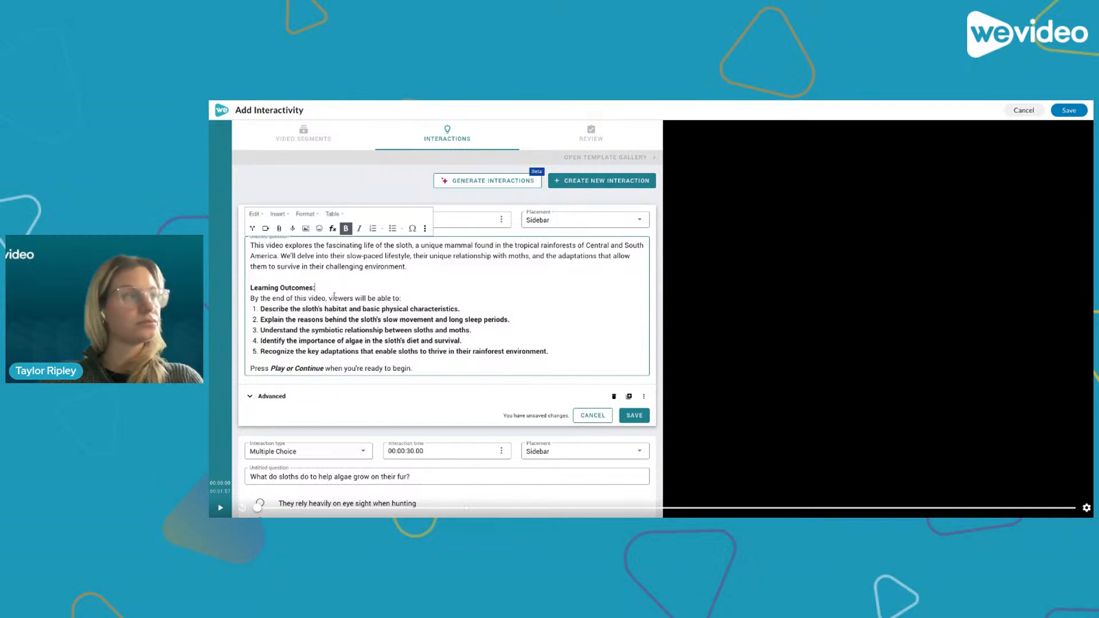
key("Return")
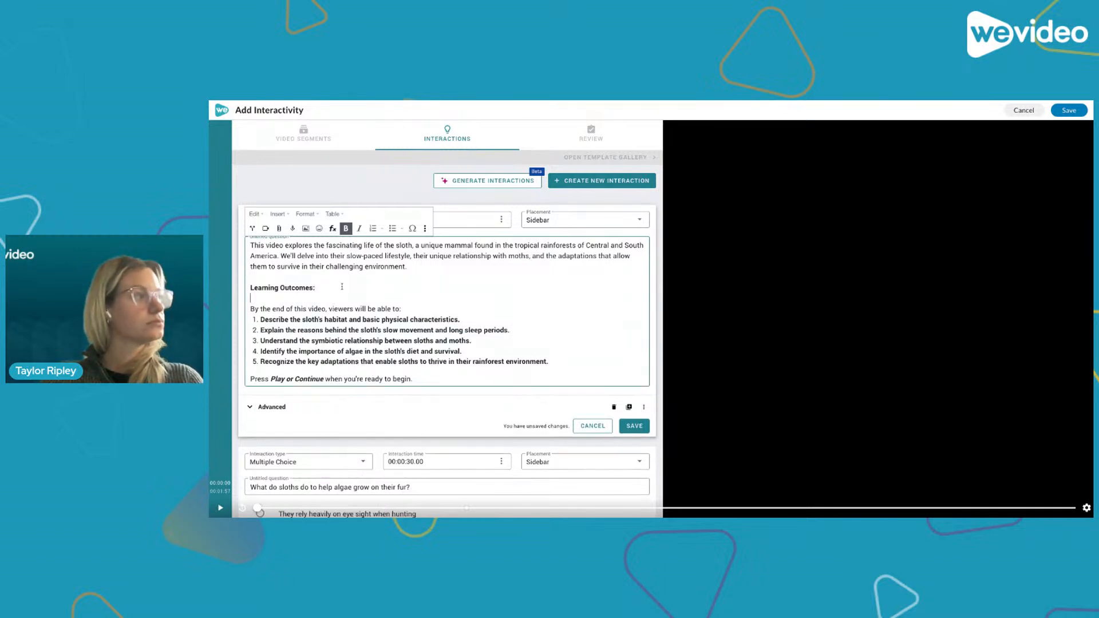
left_click(309, 342)
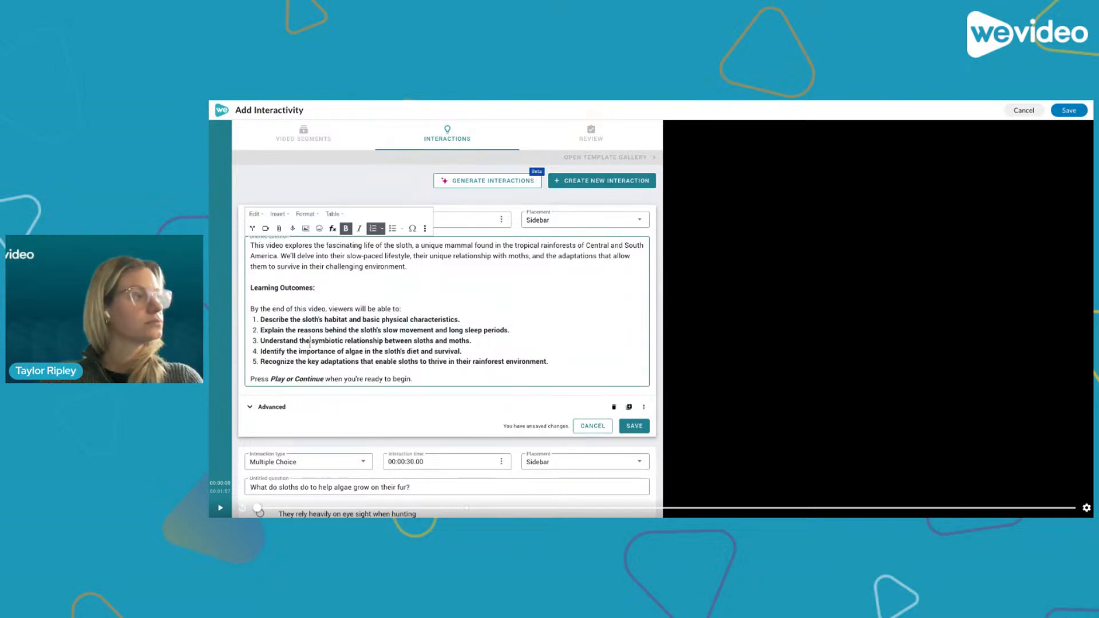
left_click(534, 381)
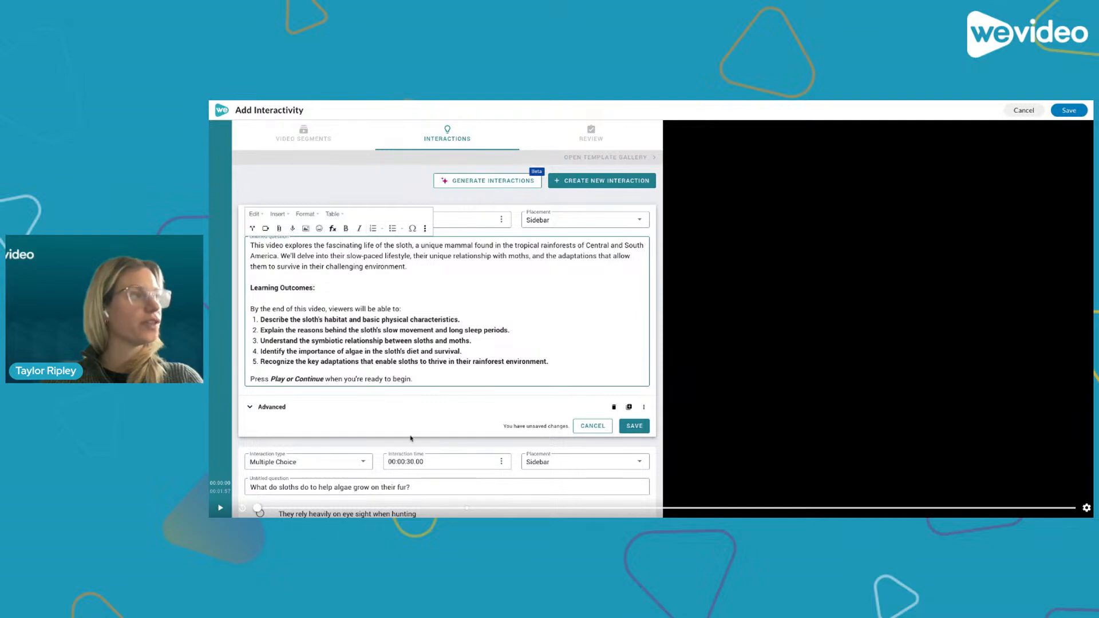
left_click(462, 293)
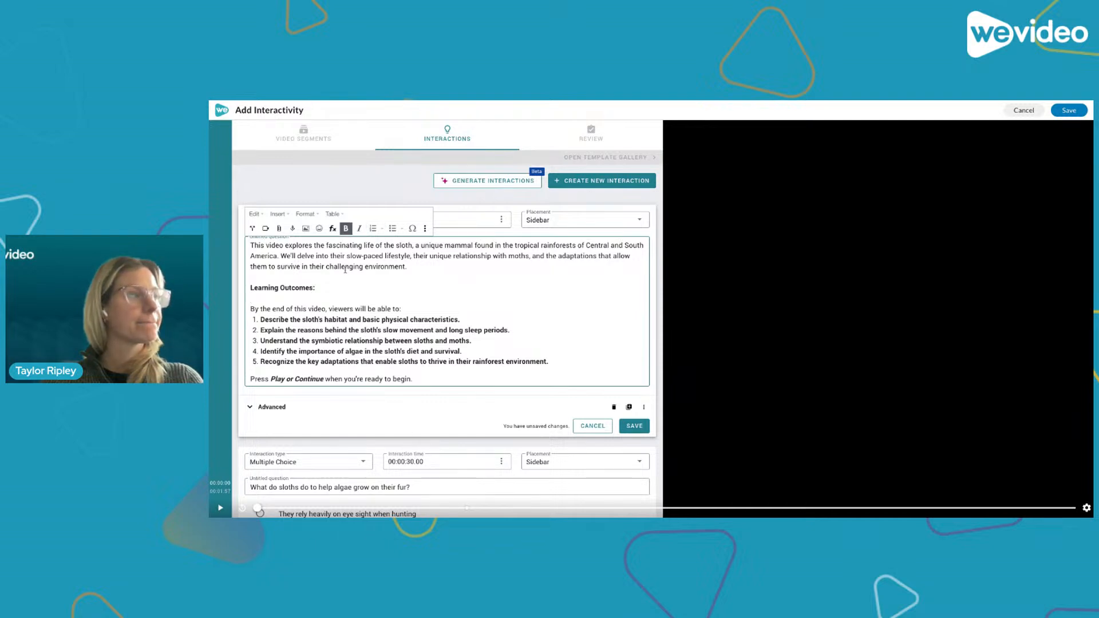
- Insert a sloth image on a new line below the introduction paragraph
left_click(312, 275)
key("Return")
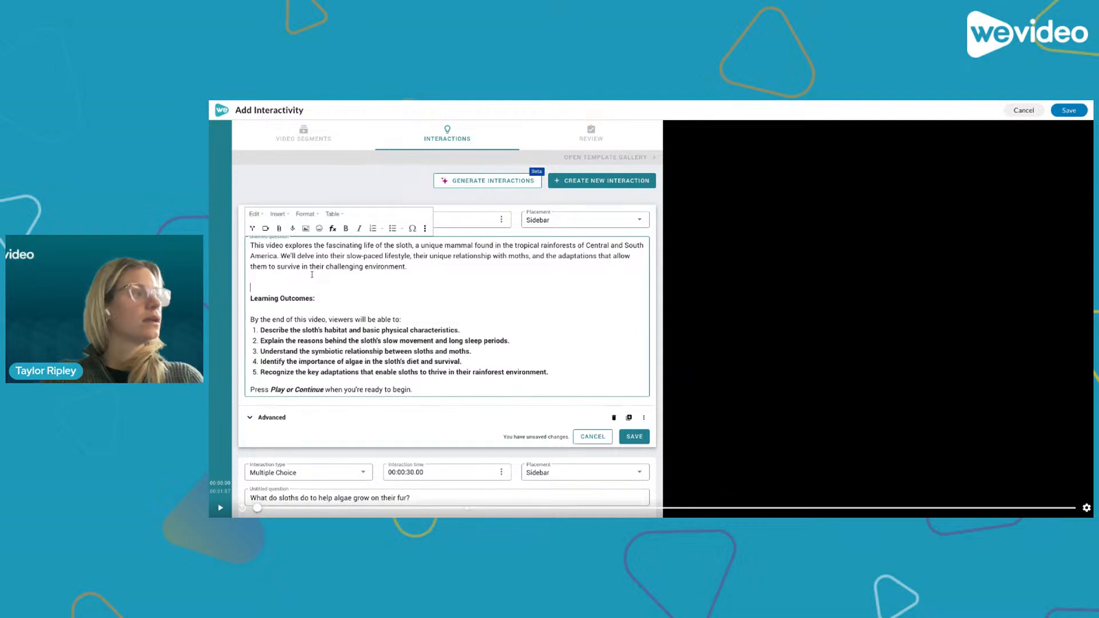
left_click(307, 229)
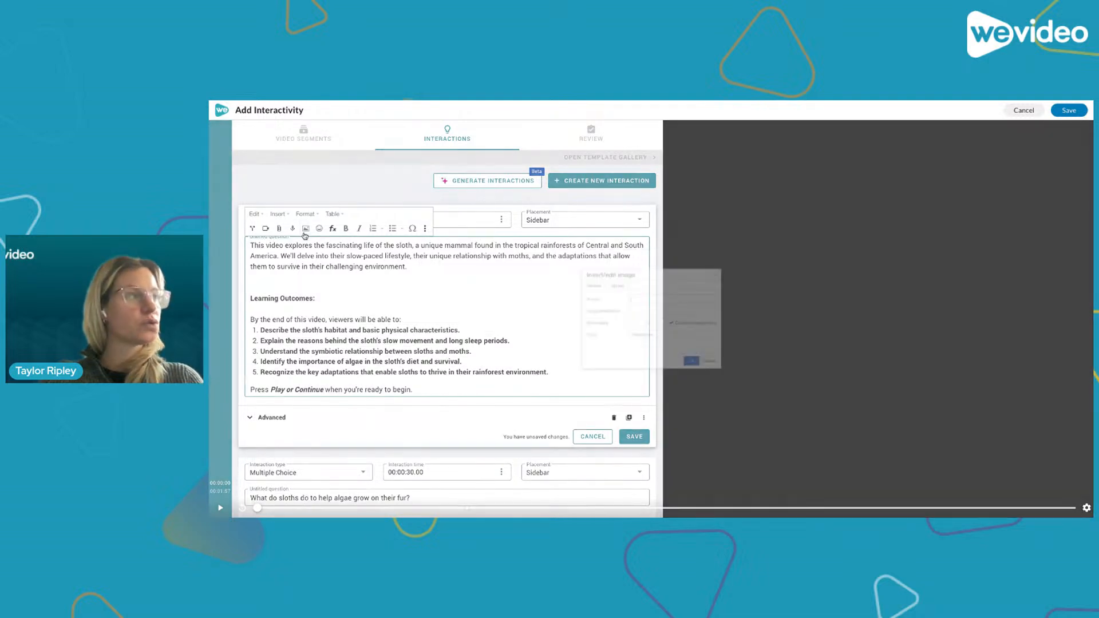
left_click(604, 273)
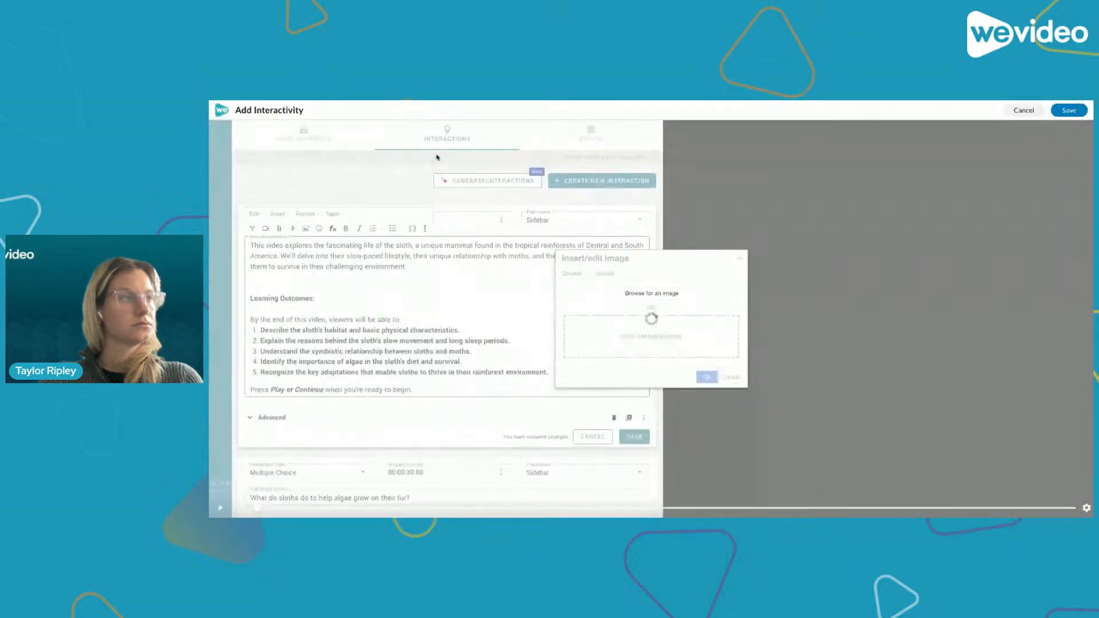
left_click(708, 376)
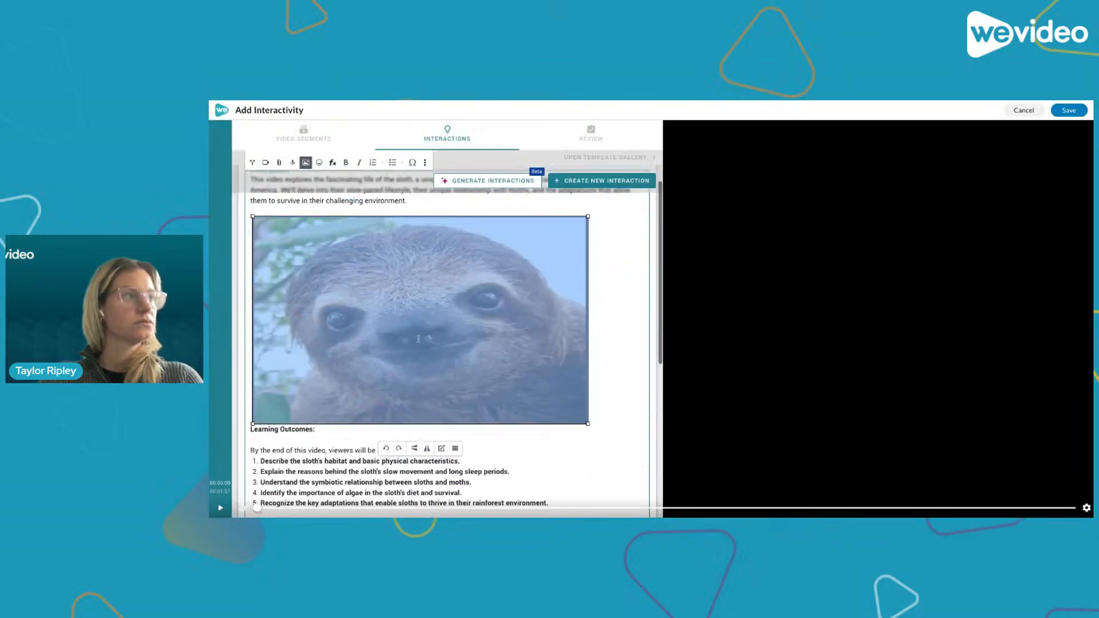
- Resize the sloth image smaller and remove the empty line under the Learning Outcomes heading
left_click_drag(253, 208, 461, 338)
left_click(486, 343)
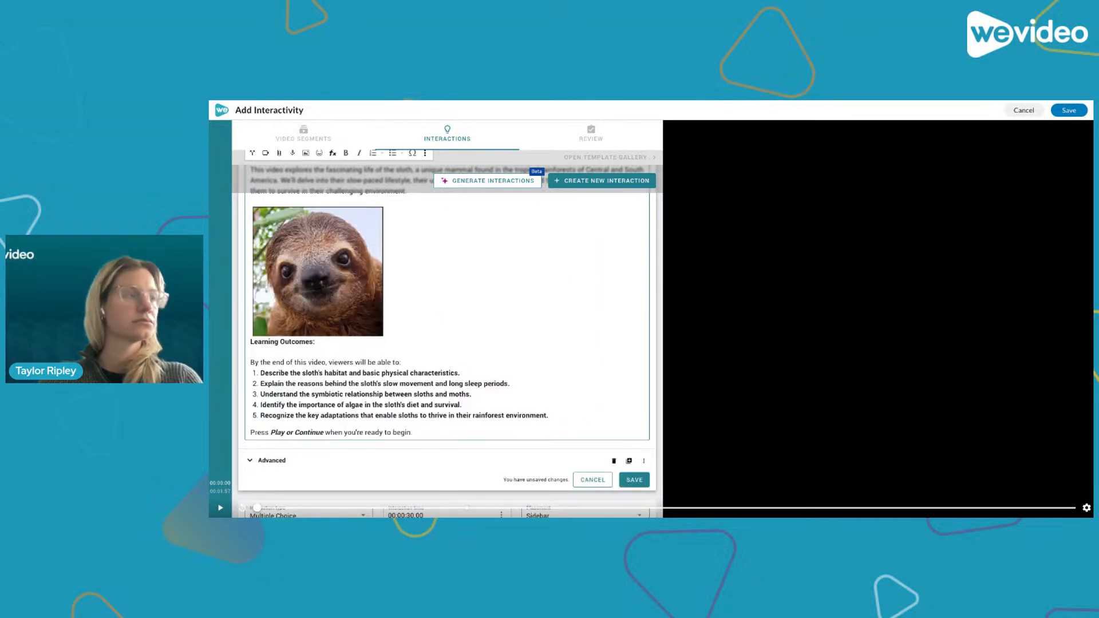
left_click(251, 352)
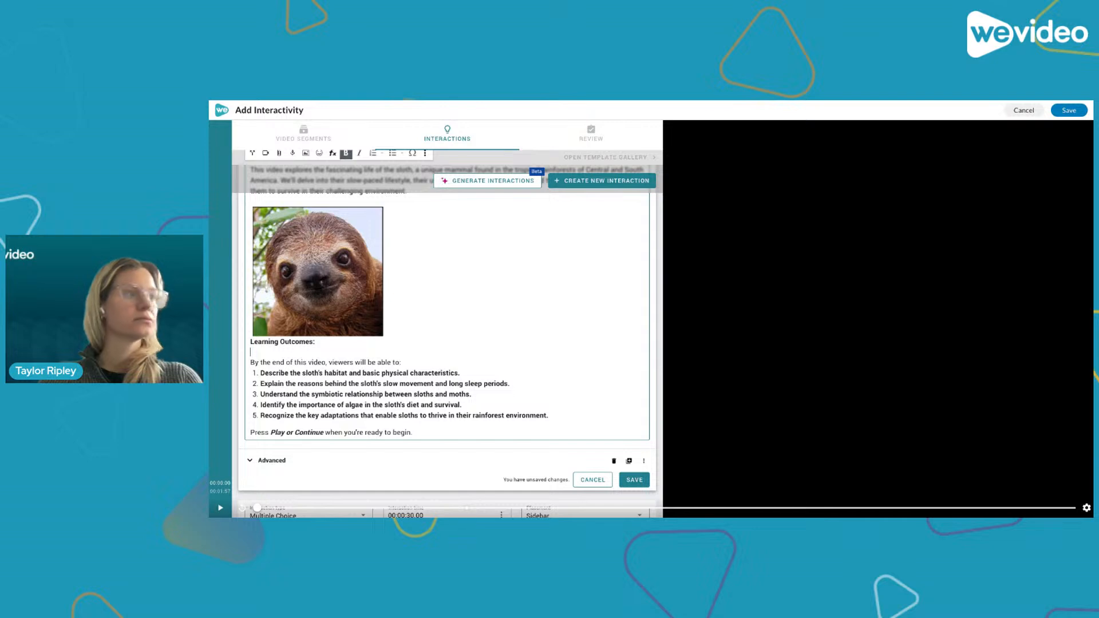
key("BackSpace")
scroll(449, 327, "up", 2)
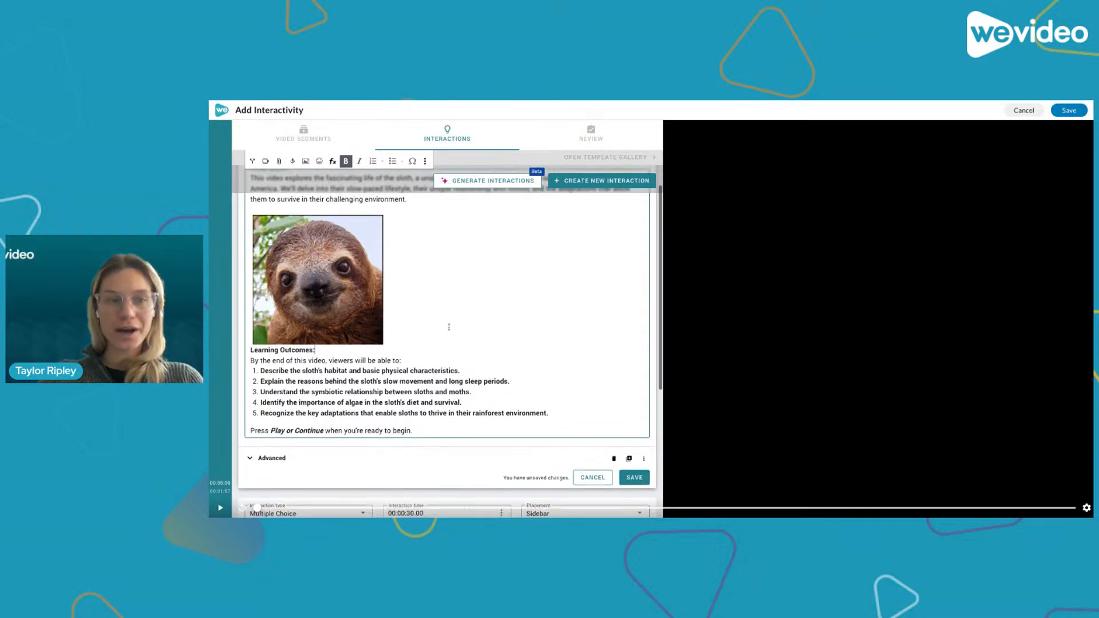
scroll(441, 338, "up", 2)
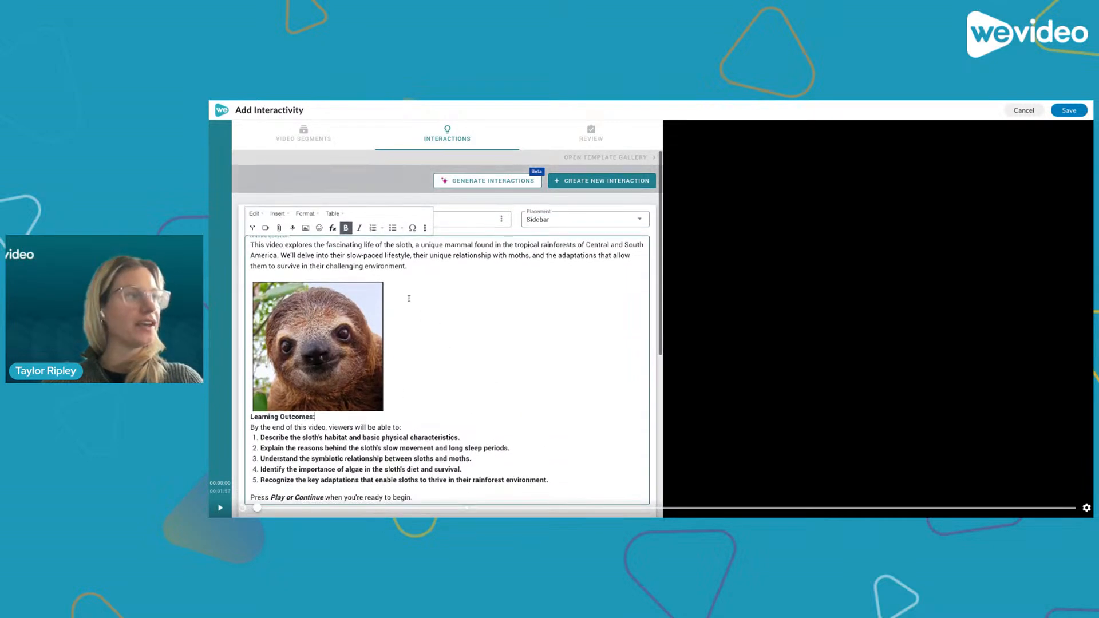
scroll(427, 362, "down", 1)
scroll(424, 365, "up", 1)
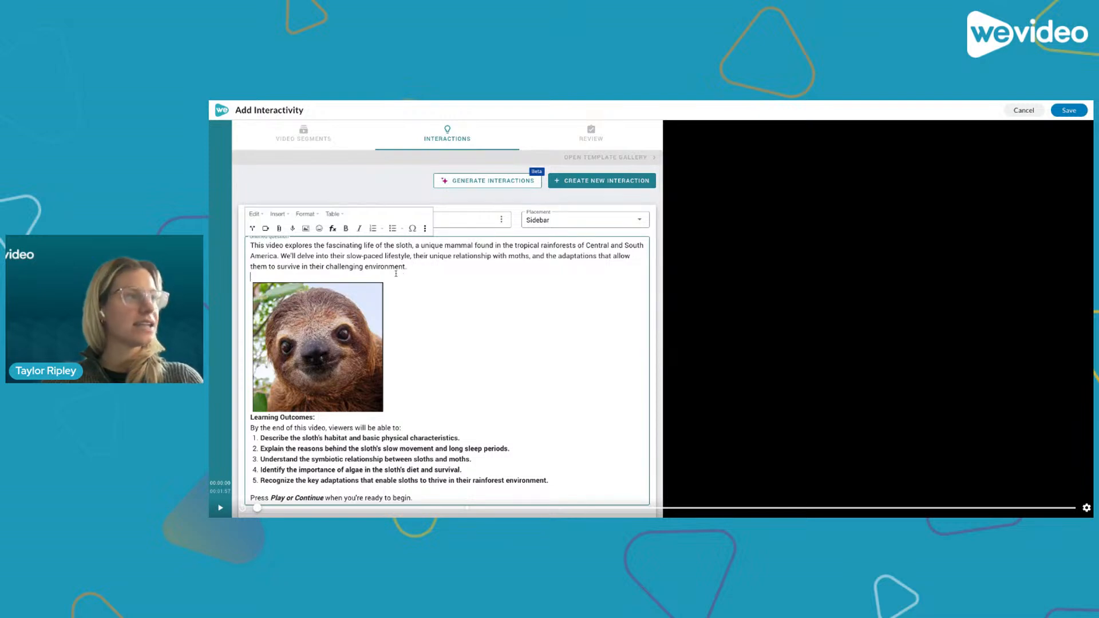
- Set the pause interaction's placement to Middle over the video
left_click(498, 241)
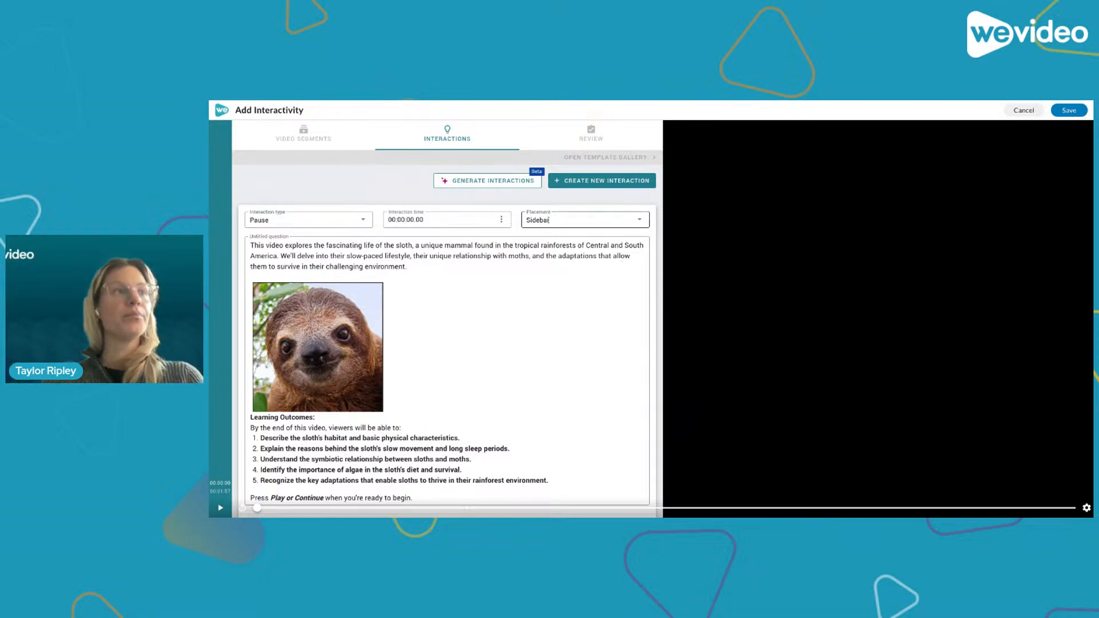
left_click(549, 220)
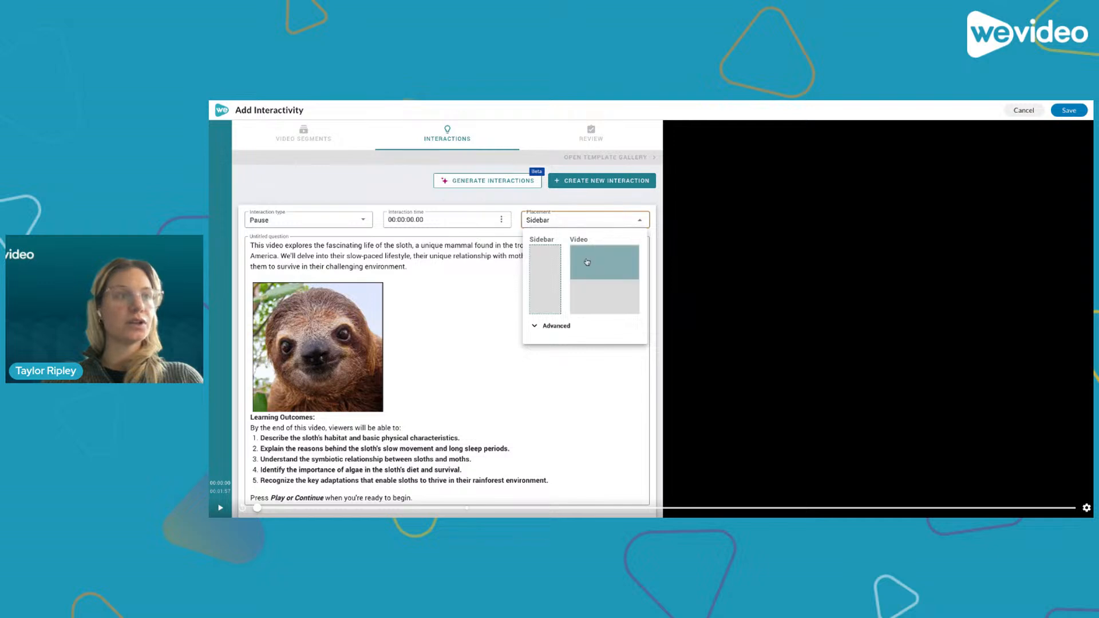
left_click(613, 280)
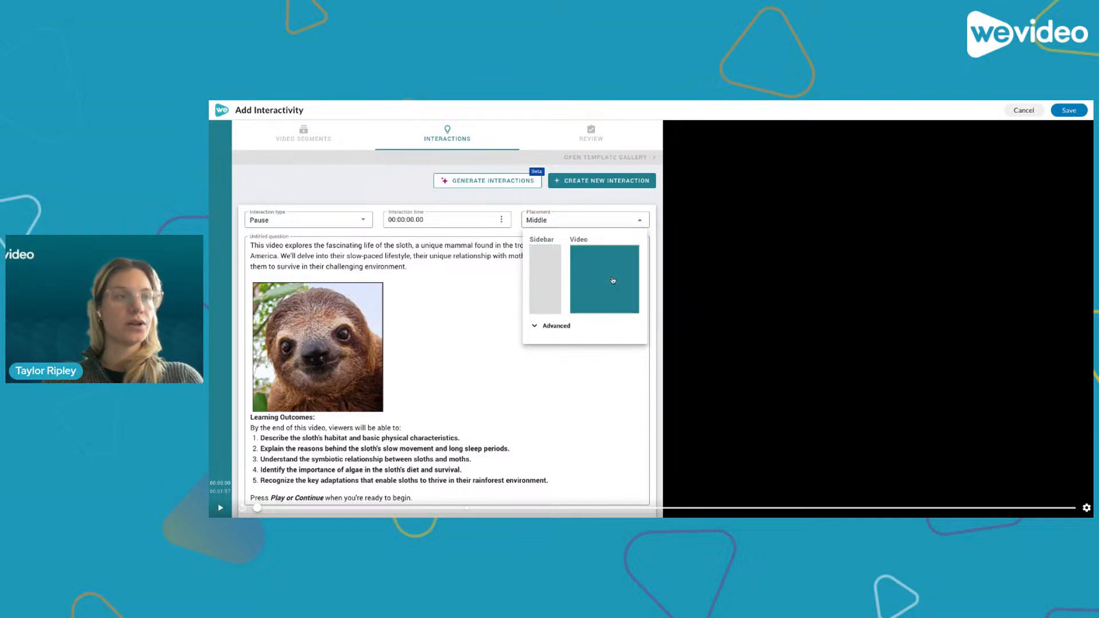
left_click(602, 304)
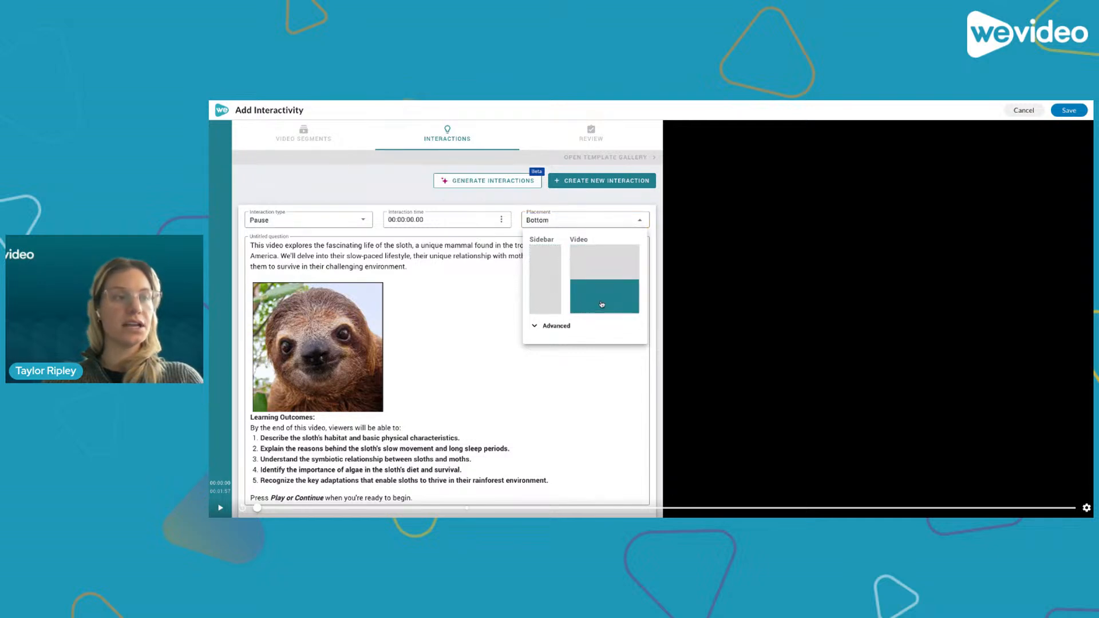
left_click(602, 273)
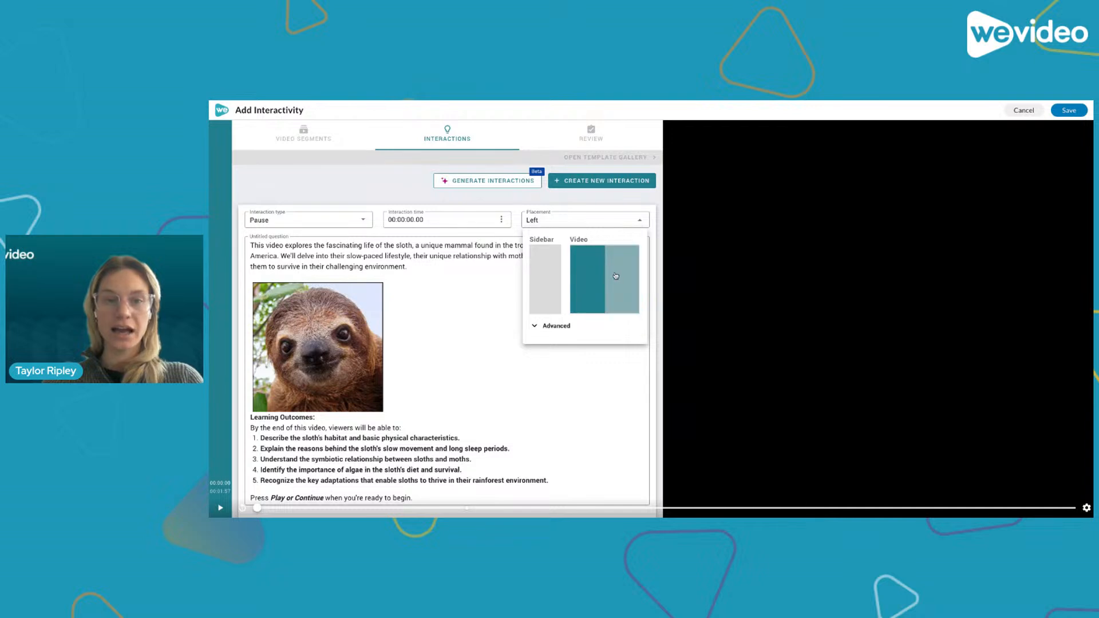
left_click(616, 276)
left_click(610, 274)
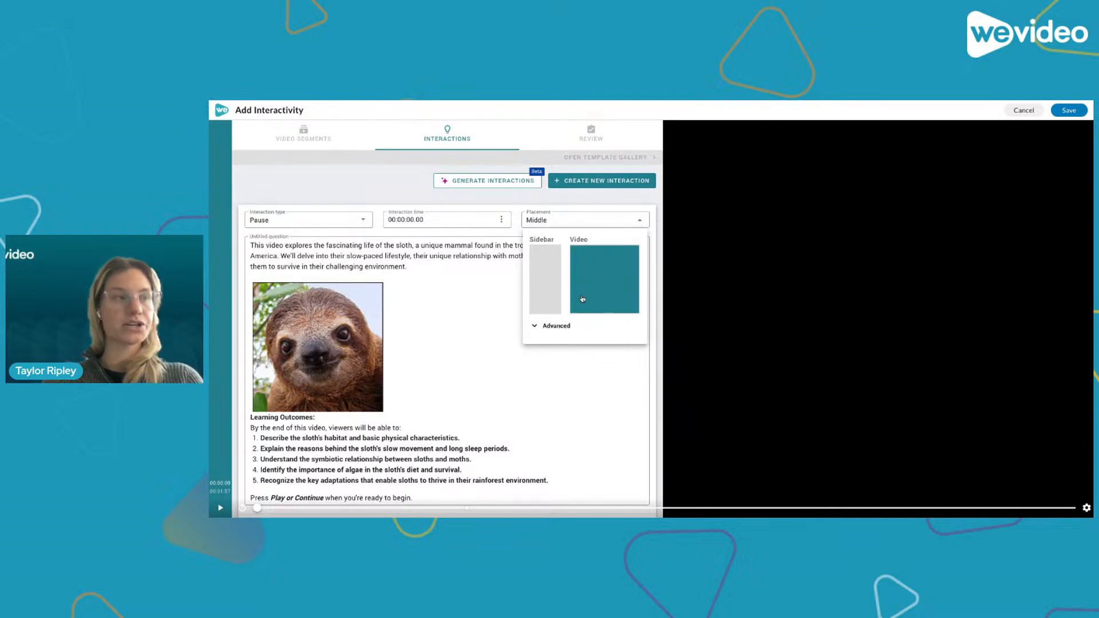
- In the advanced placement settings, turn on Expandable and Collapsible, leaving Dark mode off
left_click(537, 326)
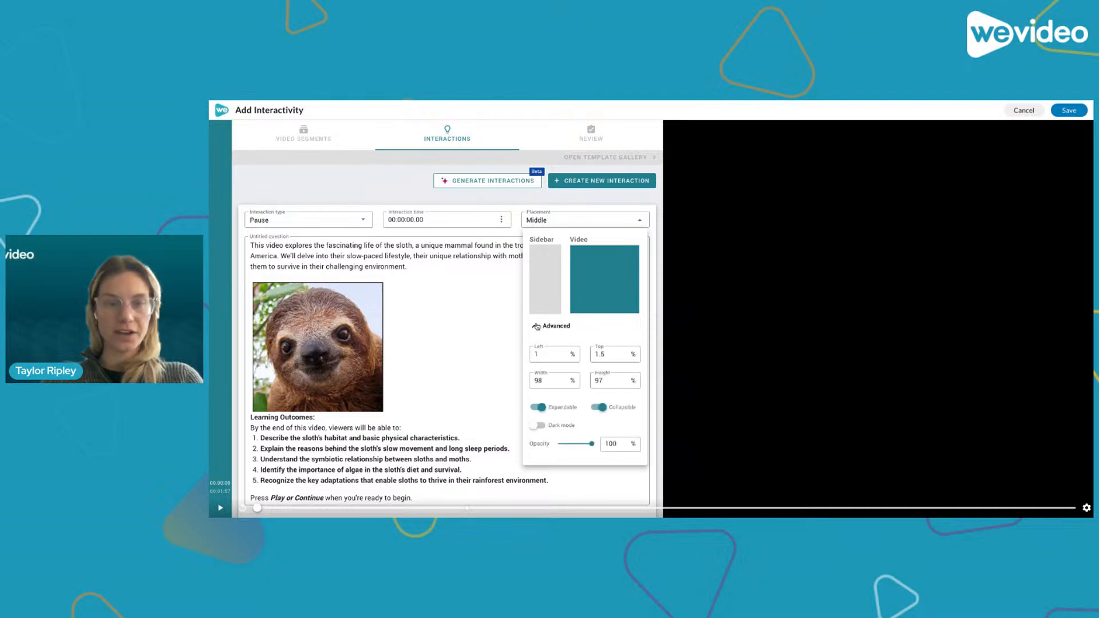
left_click(537, 408)
left_click(536, 408)
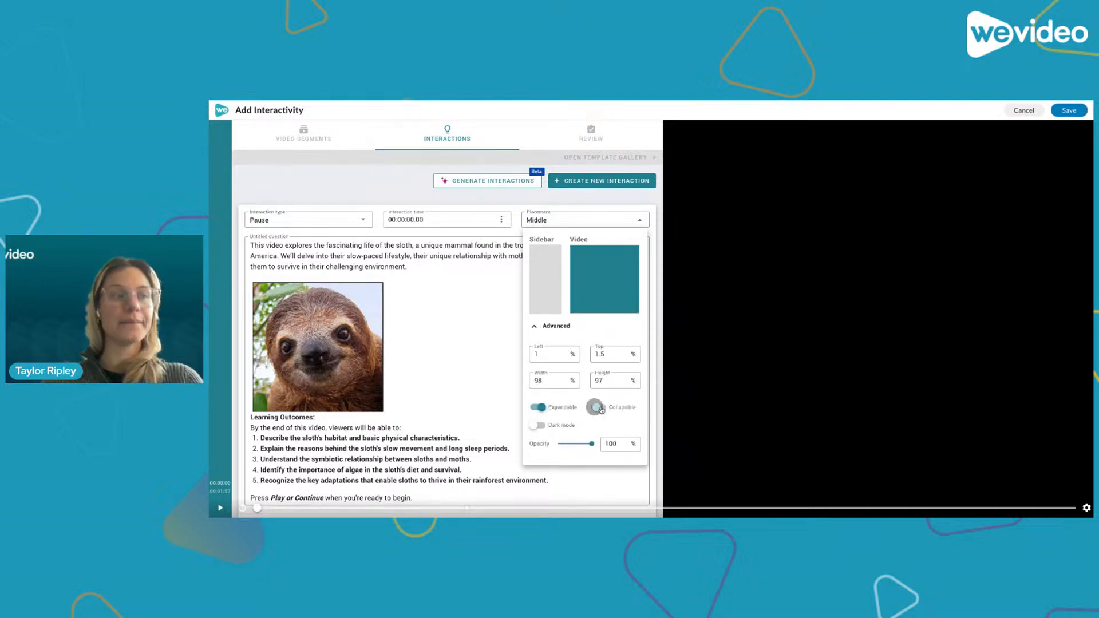
left_click(539, 426)
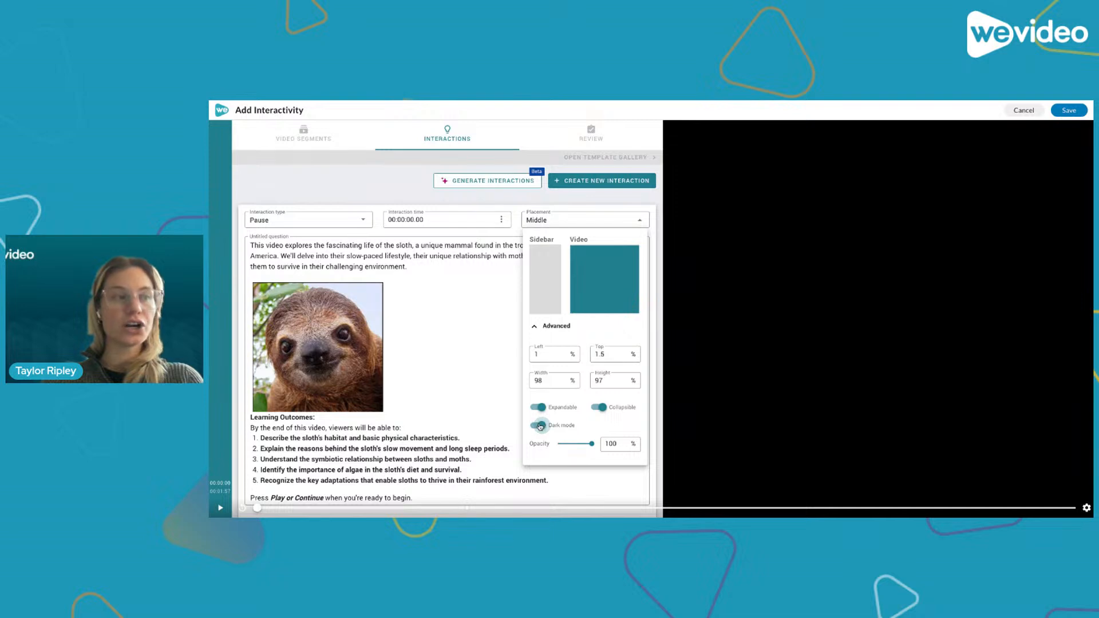
left_click(540, 426)
mouse_move(592, 443)
left_mouse_down()
mouse_move(579, 444)
mouse_move(601, 446)
left_mouse_up()
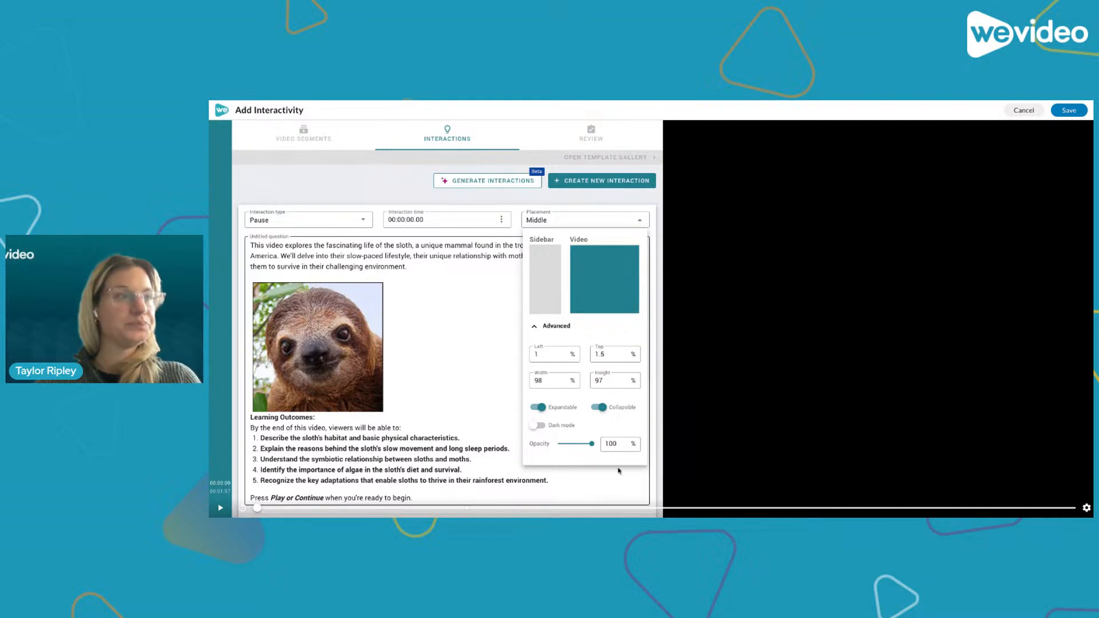
left_click(616, 220)
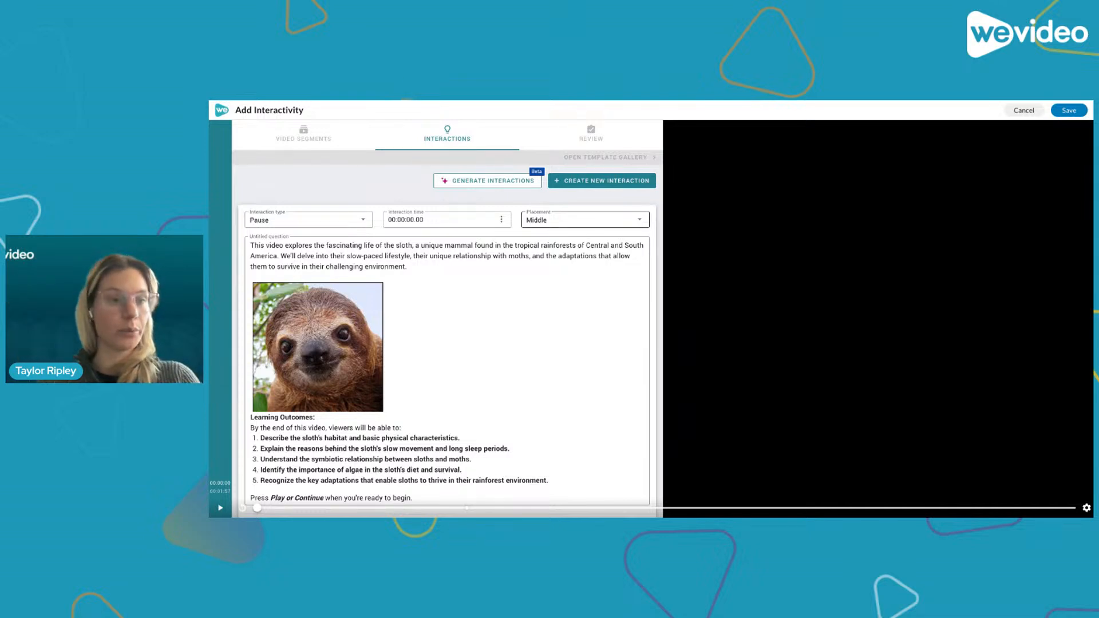
scroll(596, 389, "down", 2)
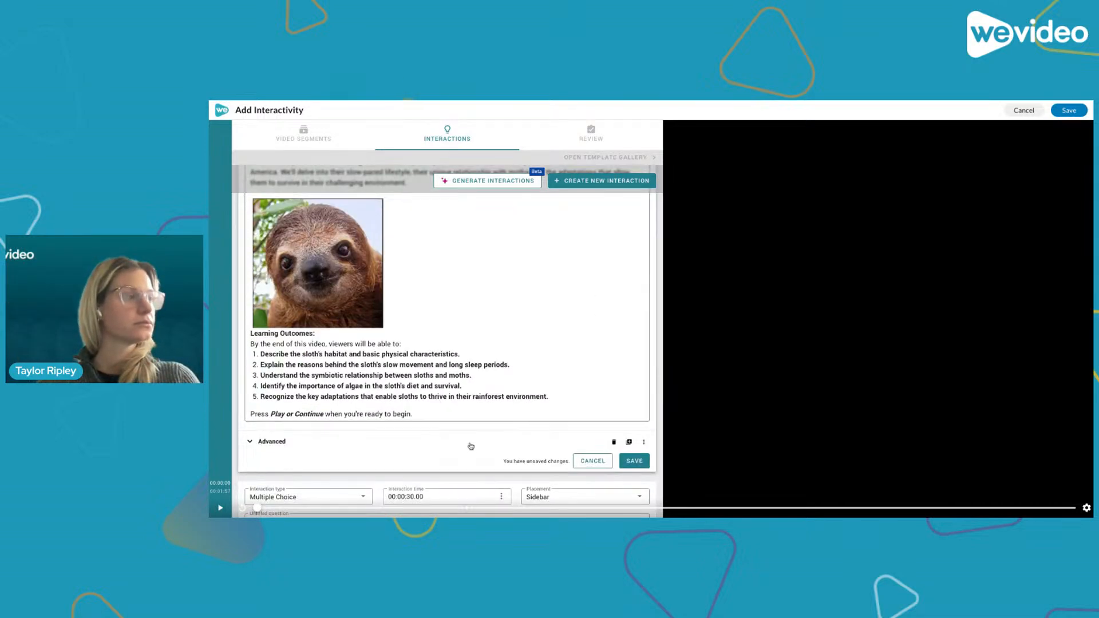
scroll(474, 339, "up", 1)
scroll(475, 340, "down", 2)
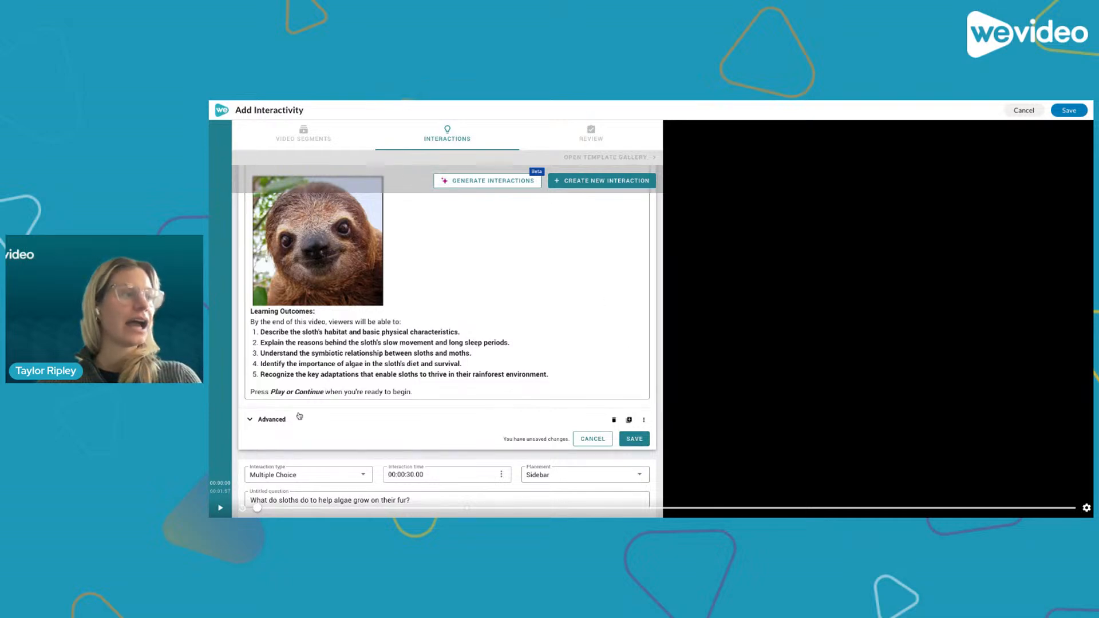
- Expand the pause interaction's advanced options and save the pause interaction
left_click(267, 421)
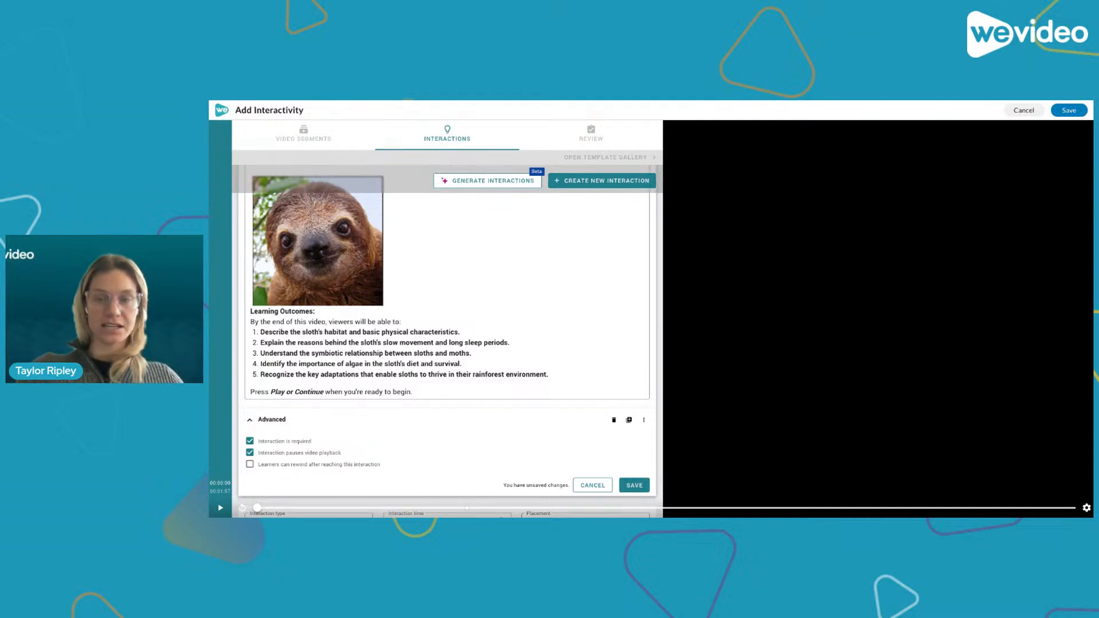
scroll(297, 448, "down", 1)
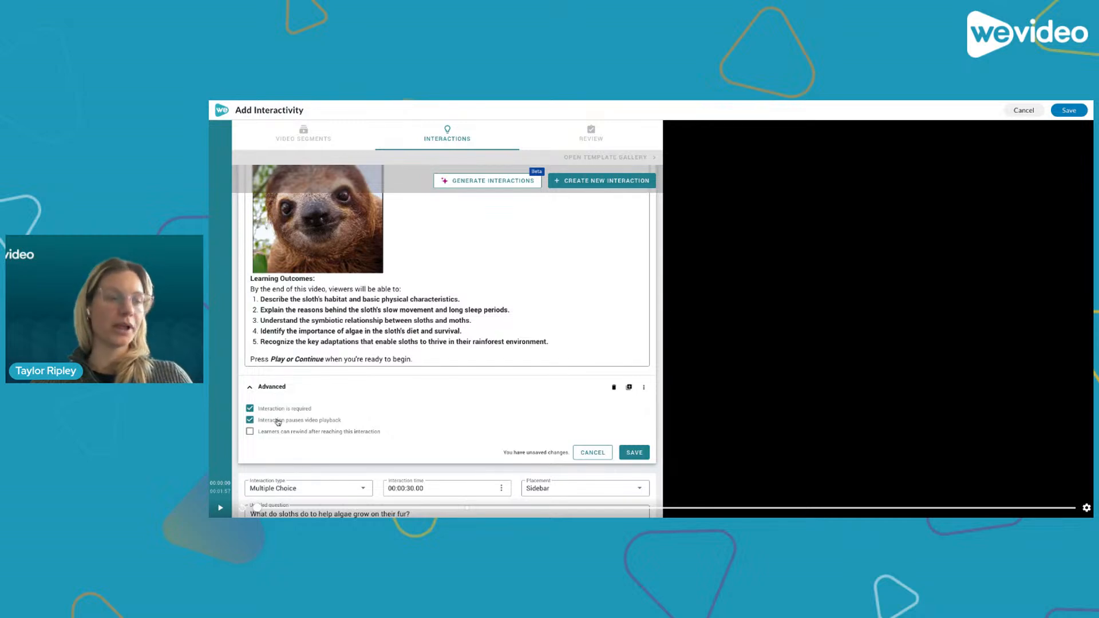
left_click(632, 456)
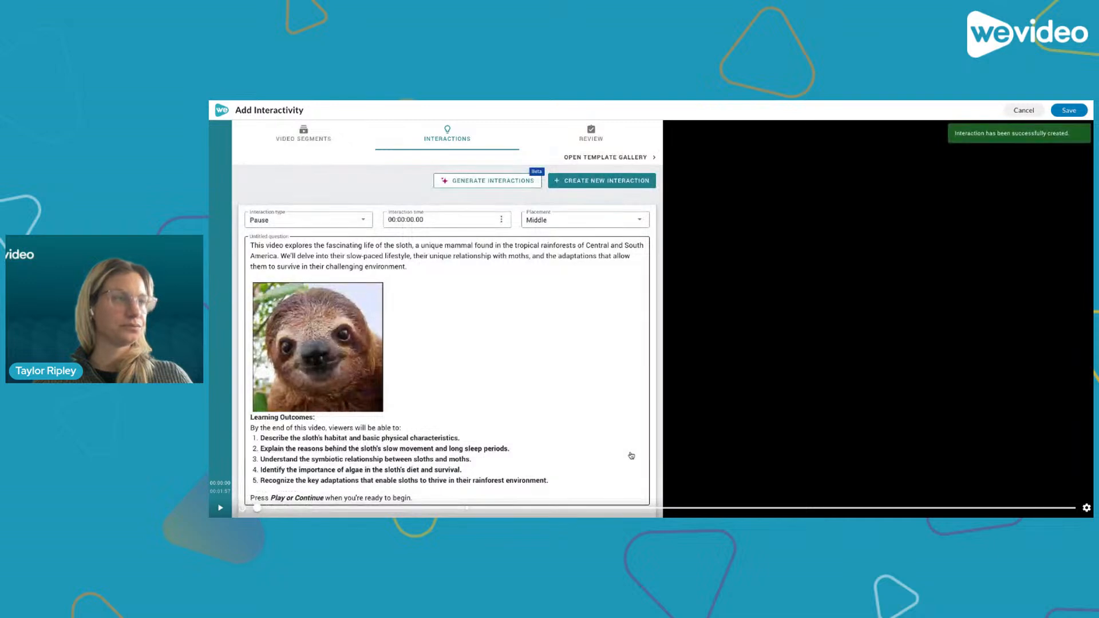
- Add a feedback field to the answer 'They make a slow journey to the forest floor once a week'
scroll(573, 365, "down", 2)
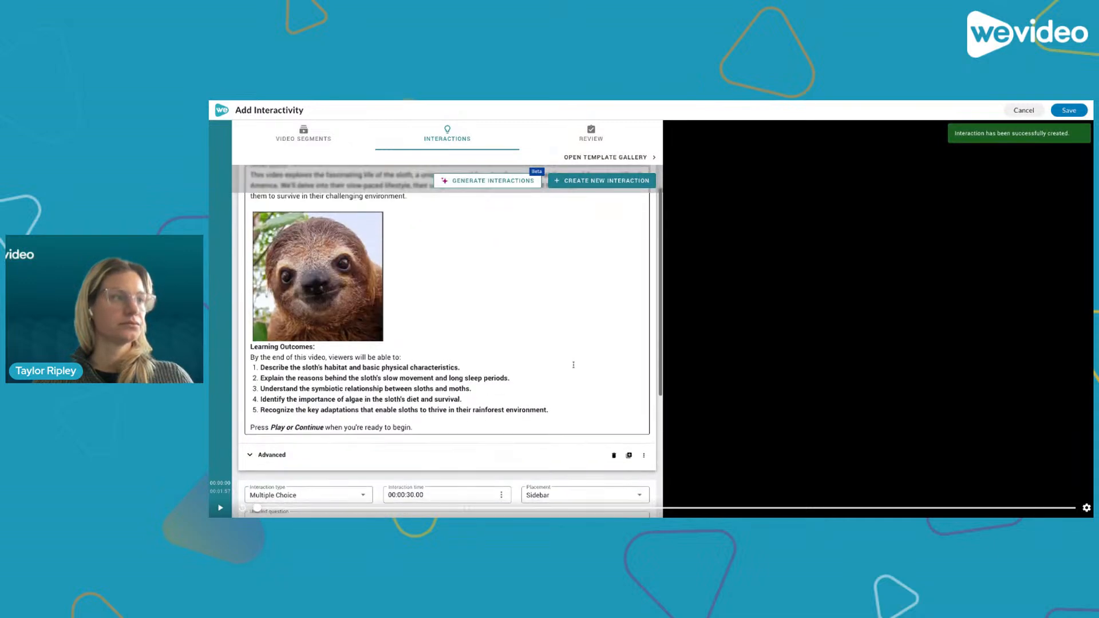
scroll(573, 364, "down", 5)
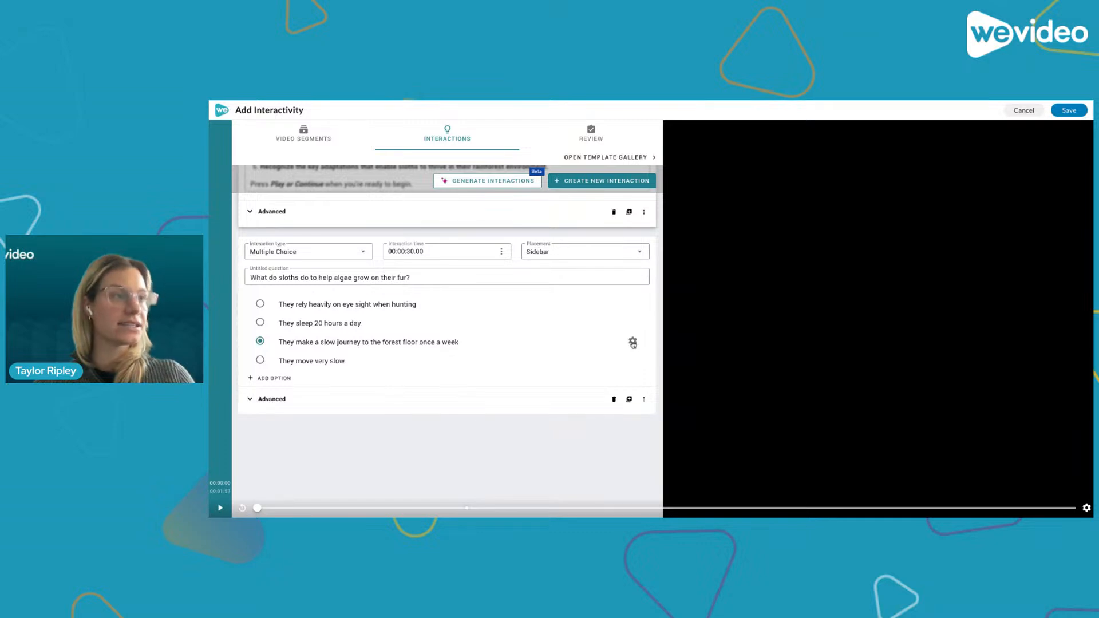
left_click(634, 343)
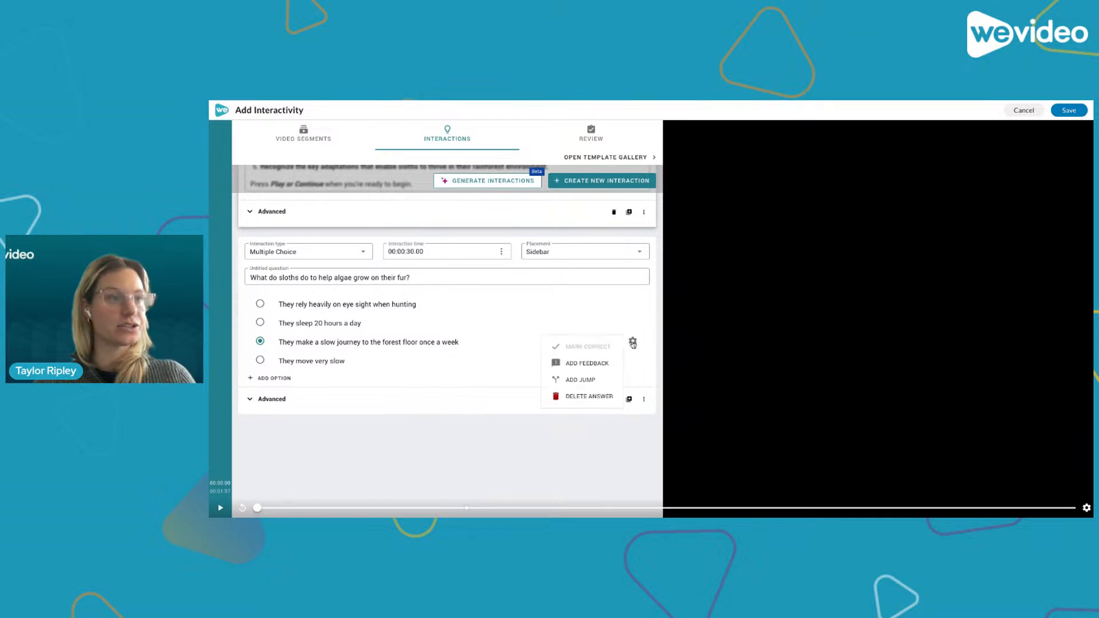
left_click(581, 370)
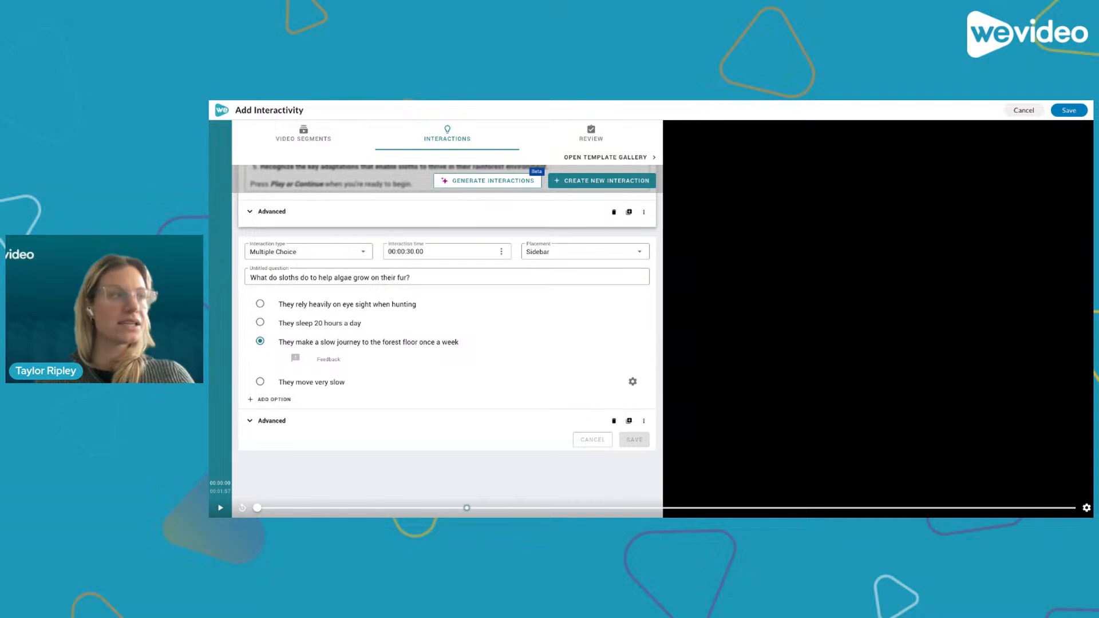
left_click(454, 360)
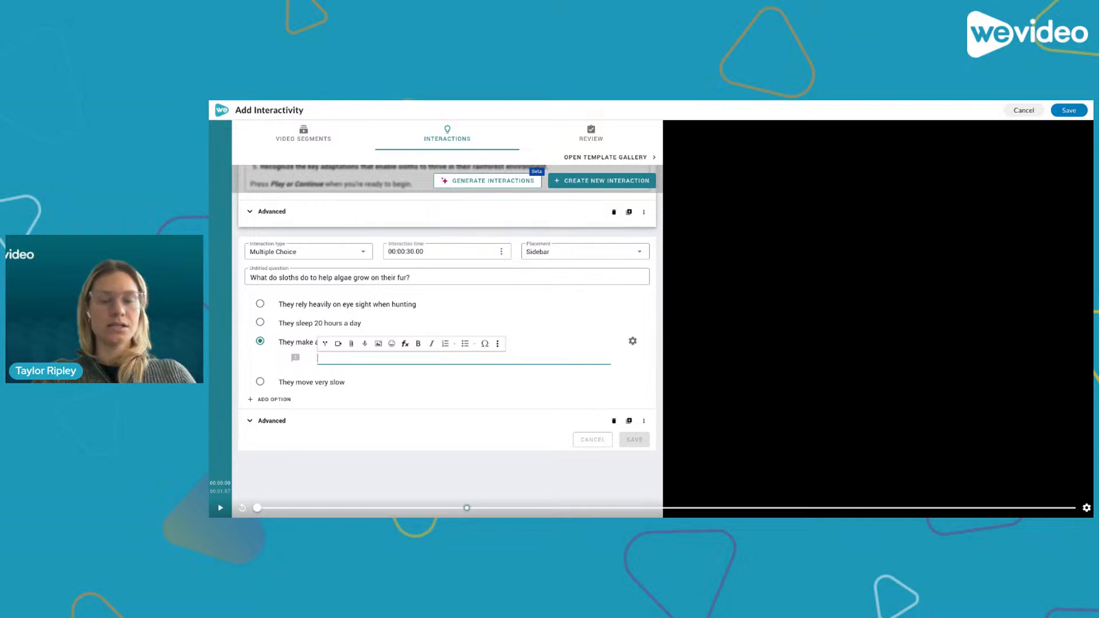
scroll(321, 369, "up", 1)
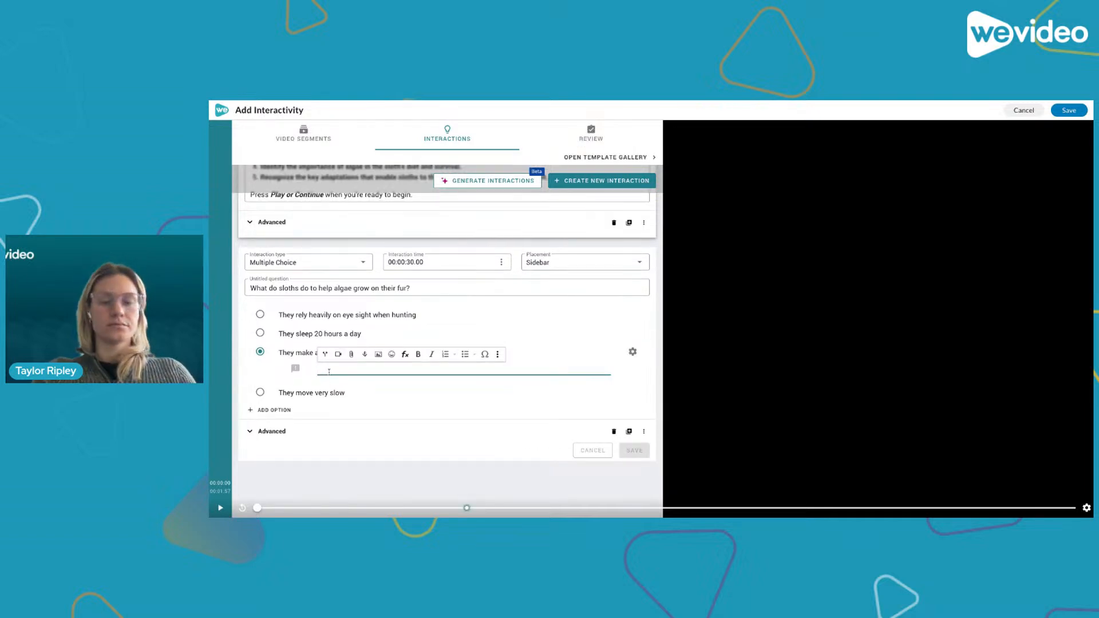
- Enter the feedback 'This is incorrect, check out more information about sloths here.' for that answer
type("No")
type("This is in")
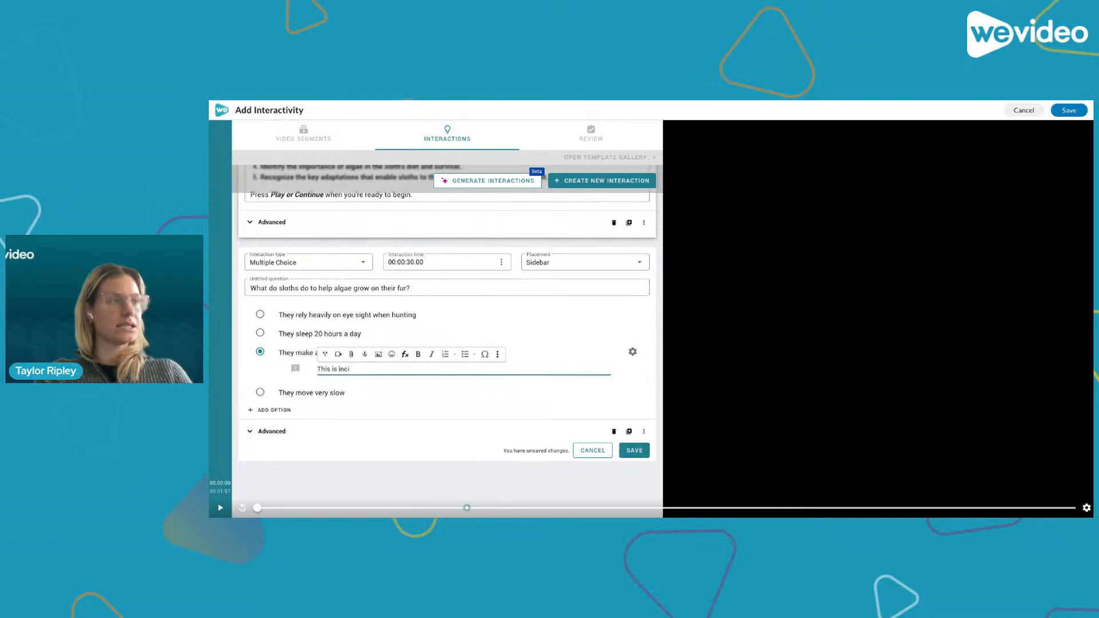
type("correct, c")
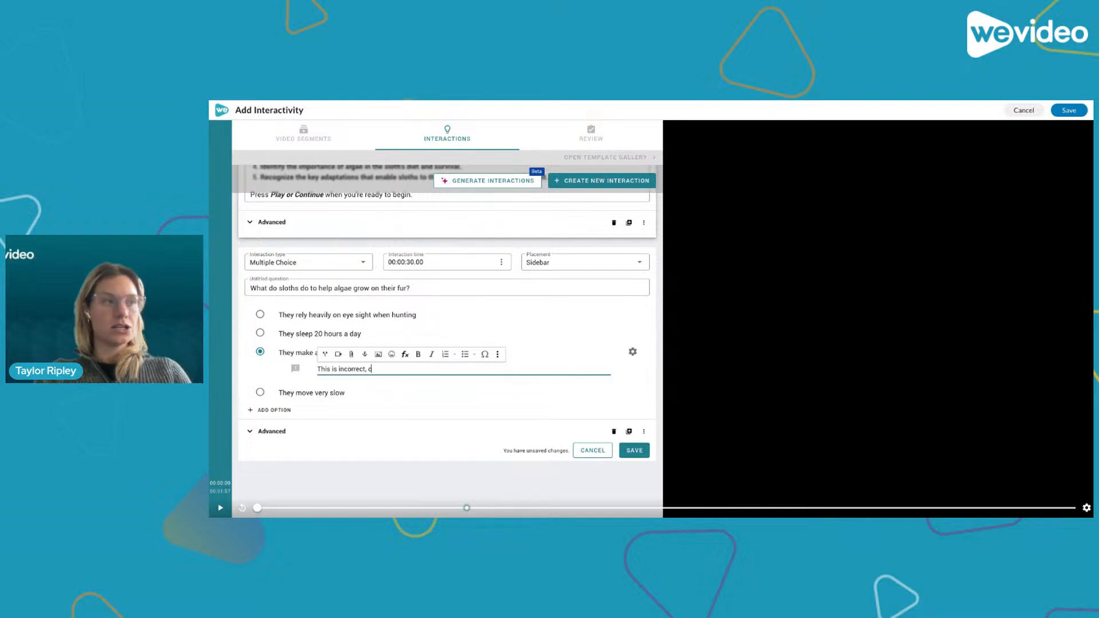
type("heck out m")
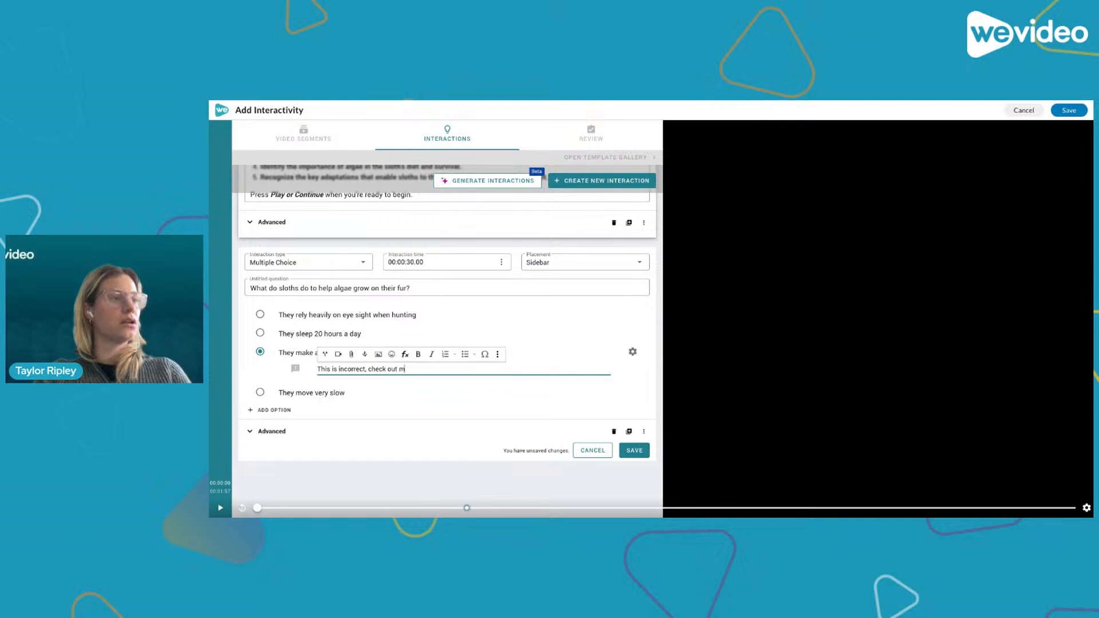
type("ore info")
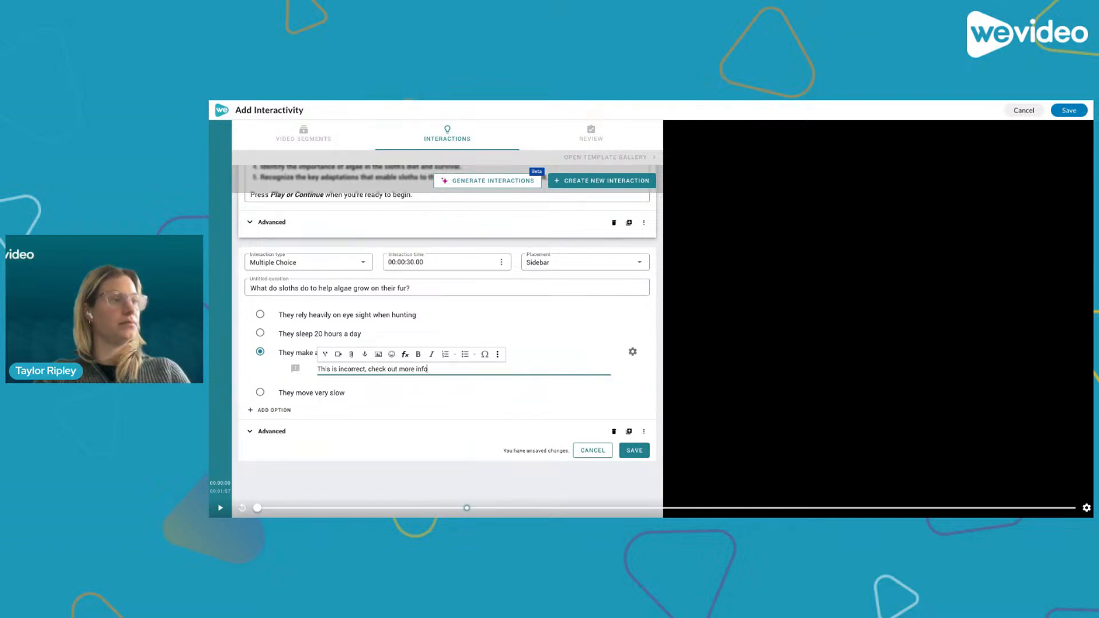
type("rmatio")
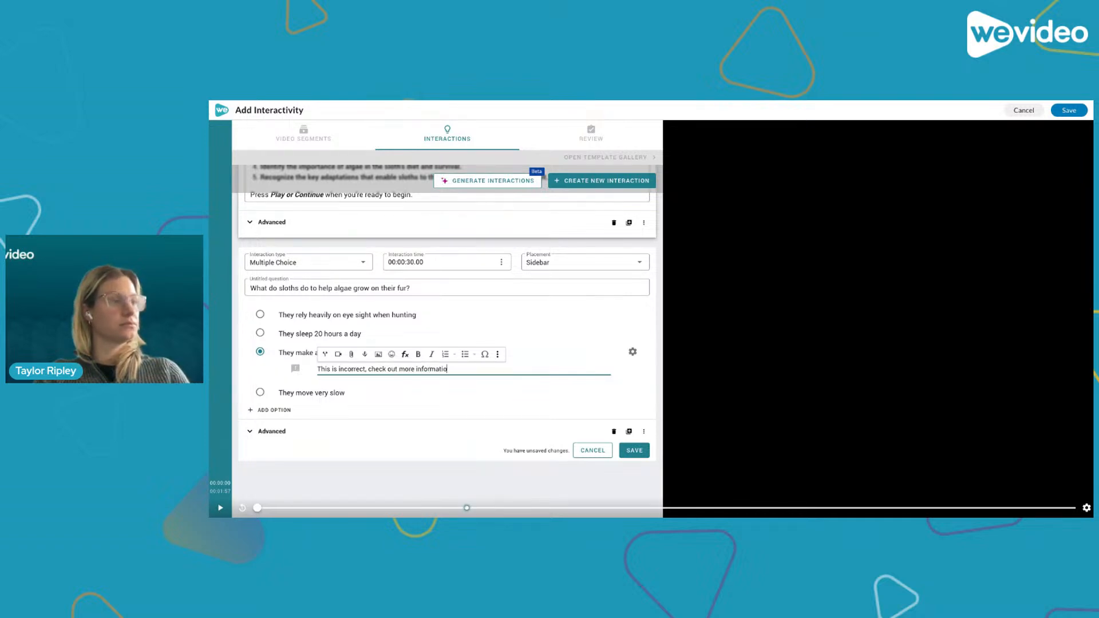
type("n about sloths ")
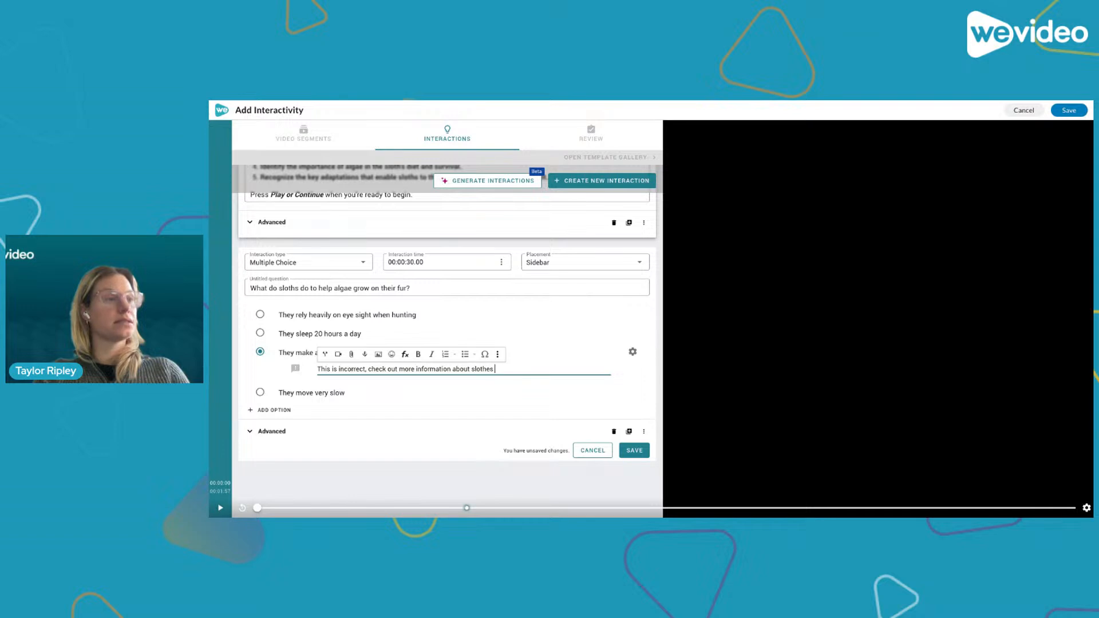
type("here.")
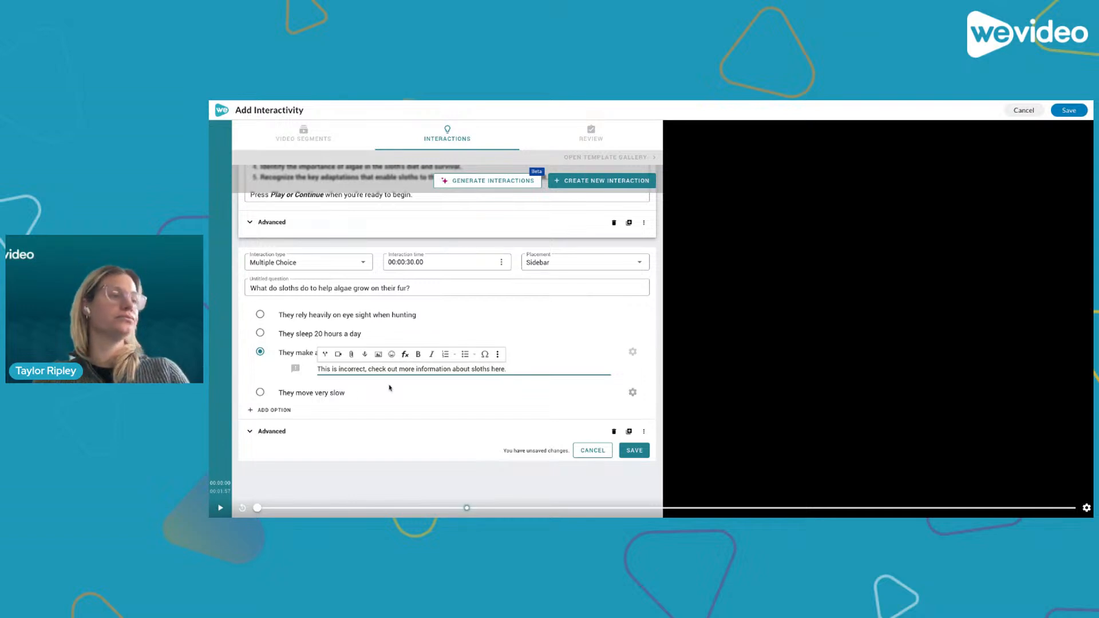
- Link the word 'here' in the feedback to the pasted Rainforest Alliance sloth page URL, opening in a new window
left_click_drag(507, 369, 492, 371)
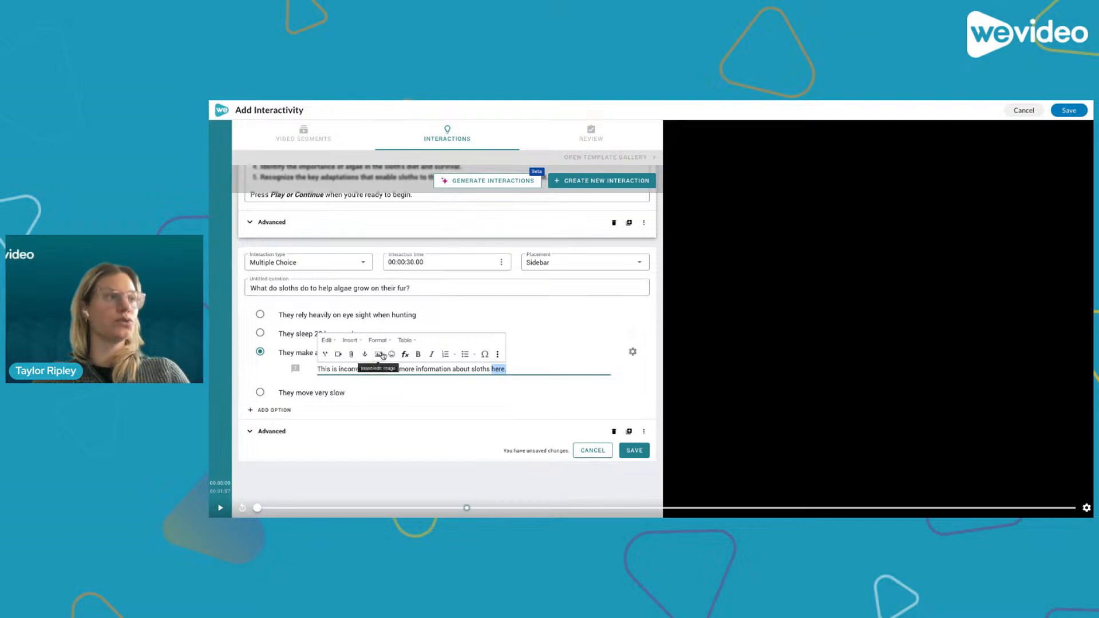
left_click(355, 340)
left_click(364, 367)
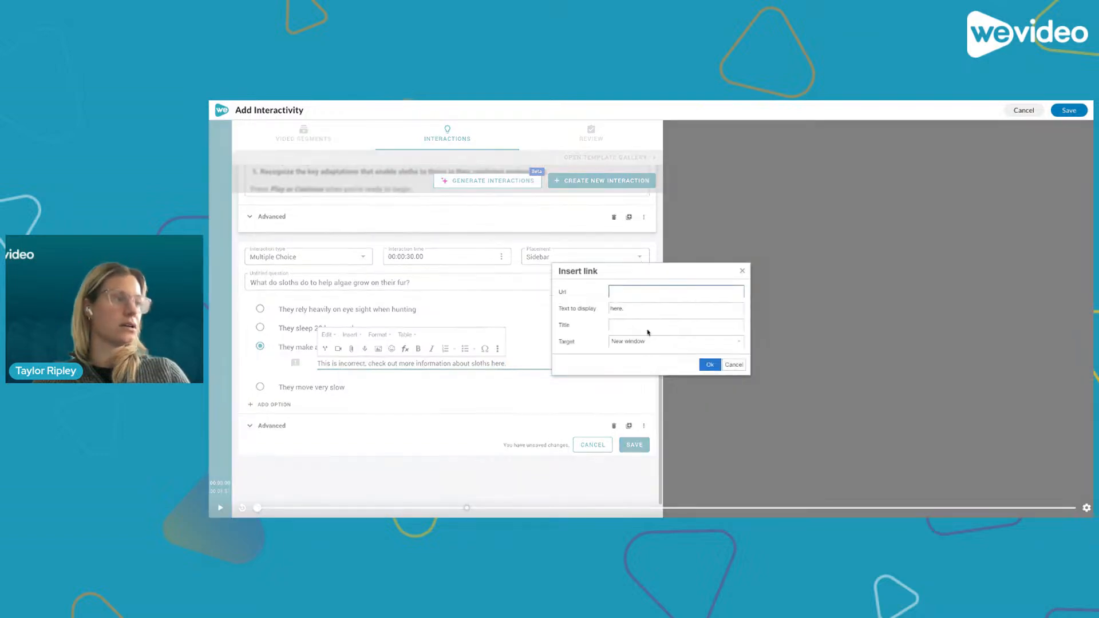
type("https://www.rainforest-alliance.org/species/sloth/")
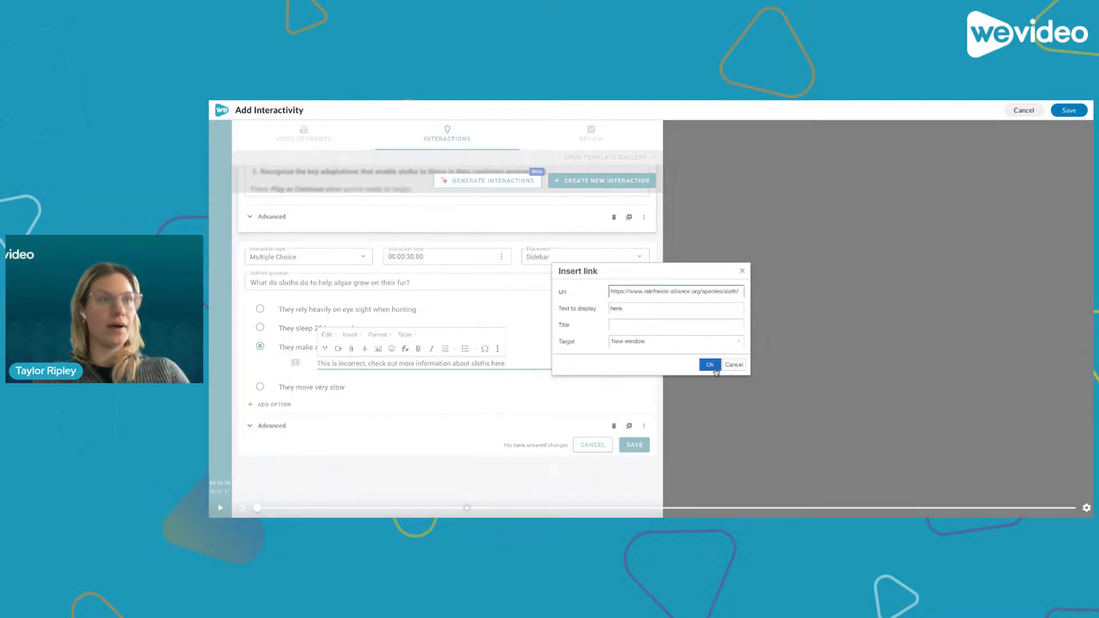
left_click(710, 364)
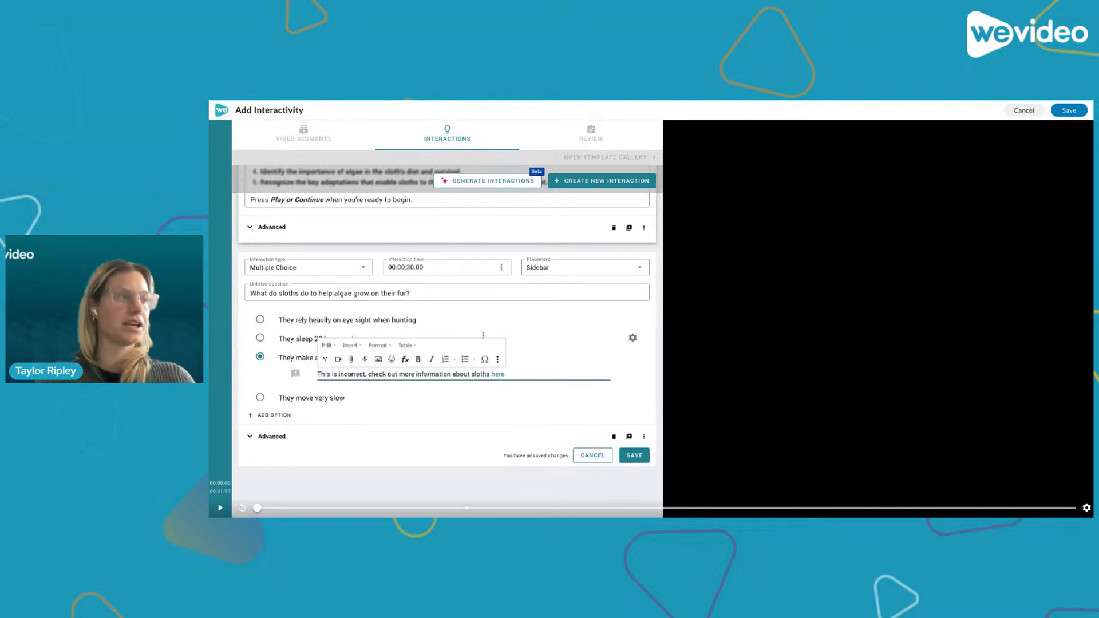
- Add feedback reading 'Great job!' to the answer 'They rely heavily on eye sight when hunting'
left_click(537, 360)
left_click(531, 377)
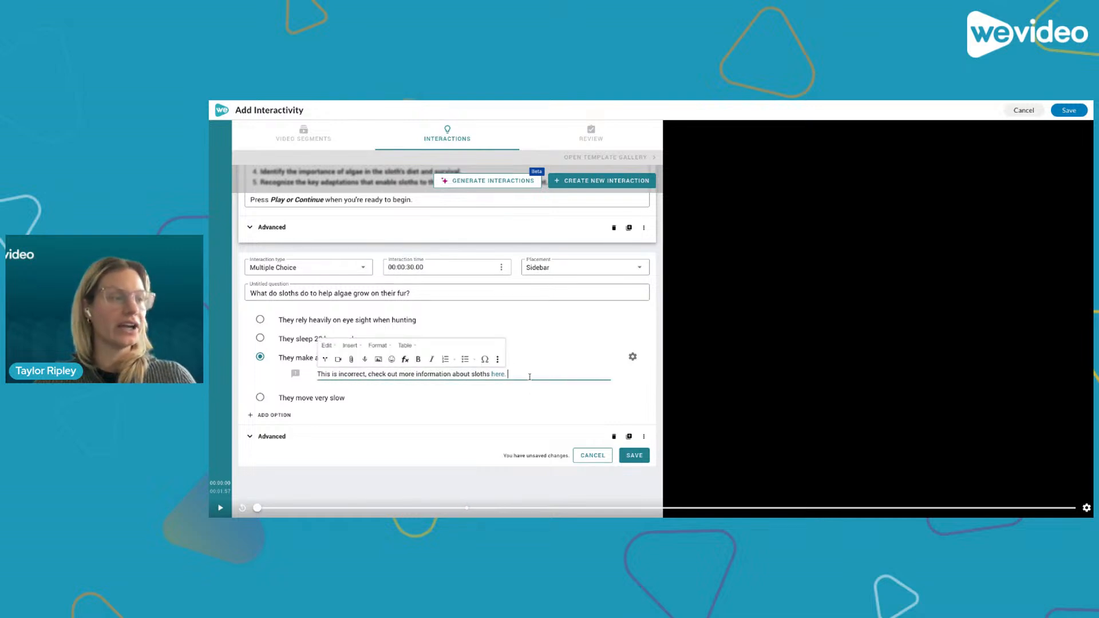
scroll(558, 365, "up", 1)
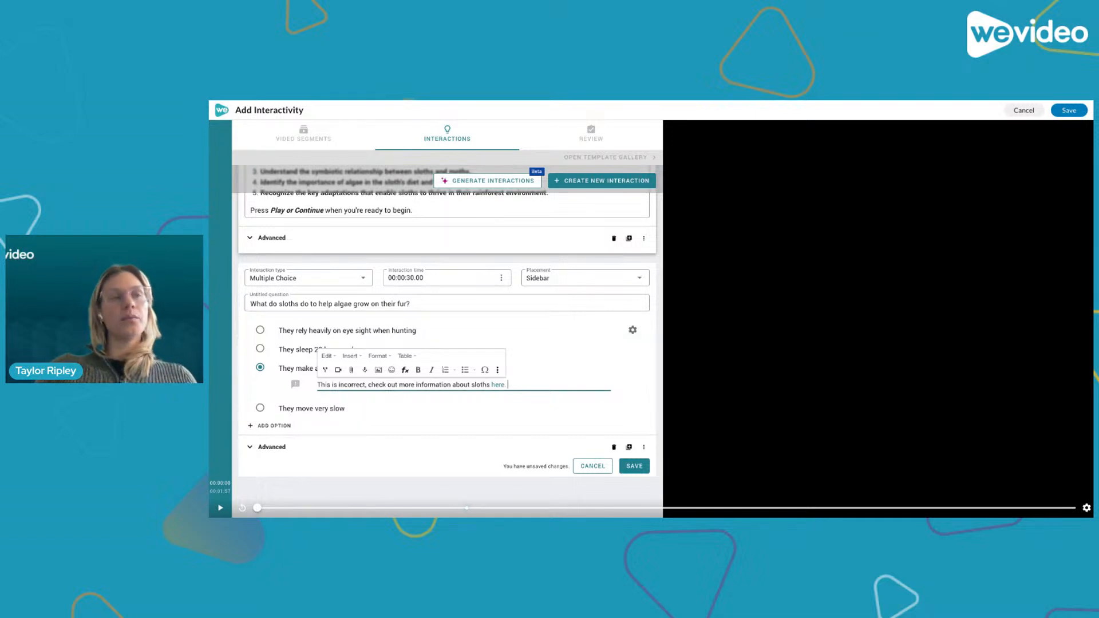
left_click(633, 331)
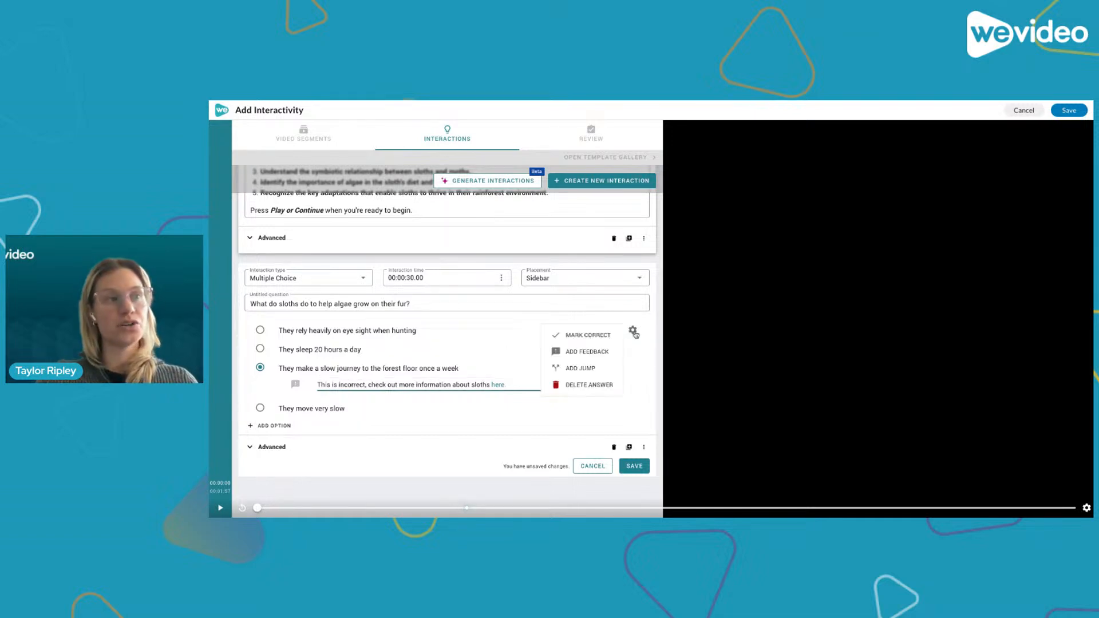
left_click(588, 352)
left_click(409, 350)
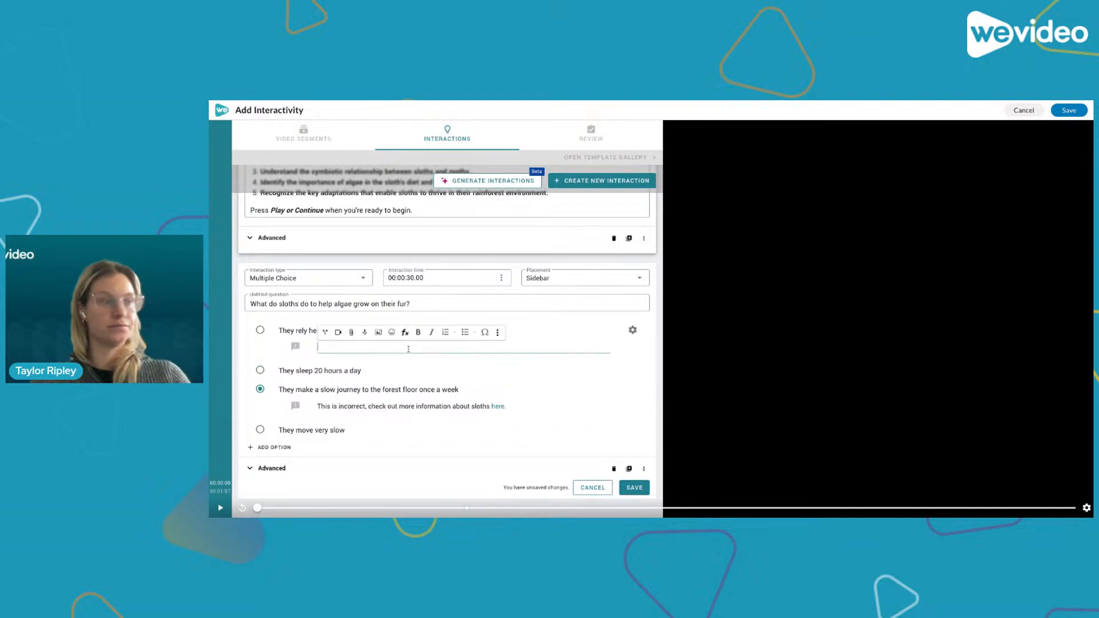
type("Great")
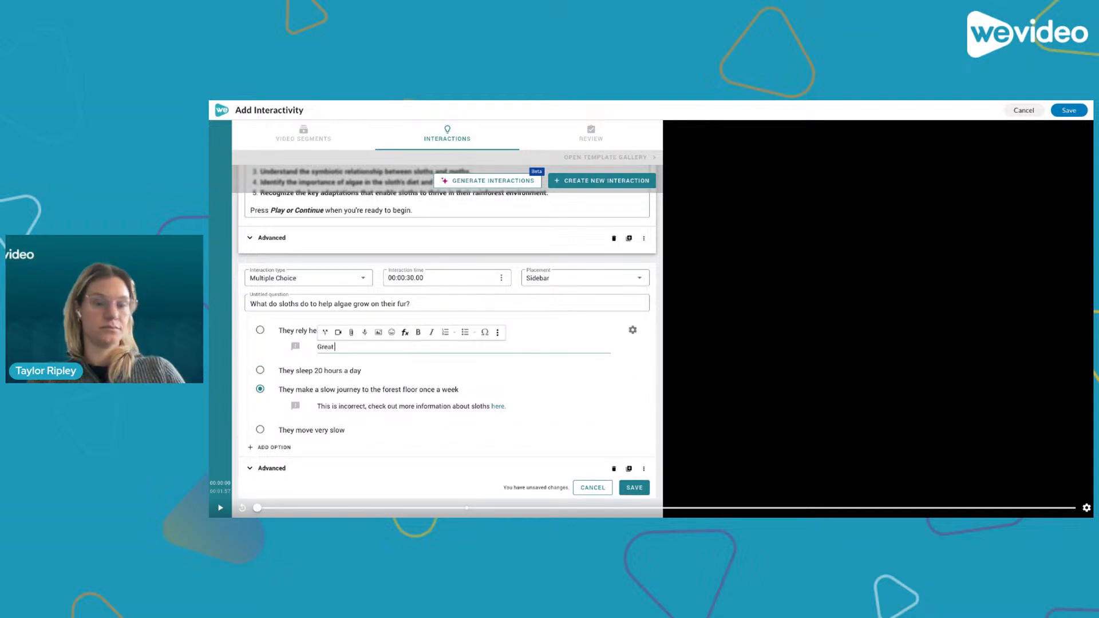
type(" J")
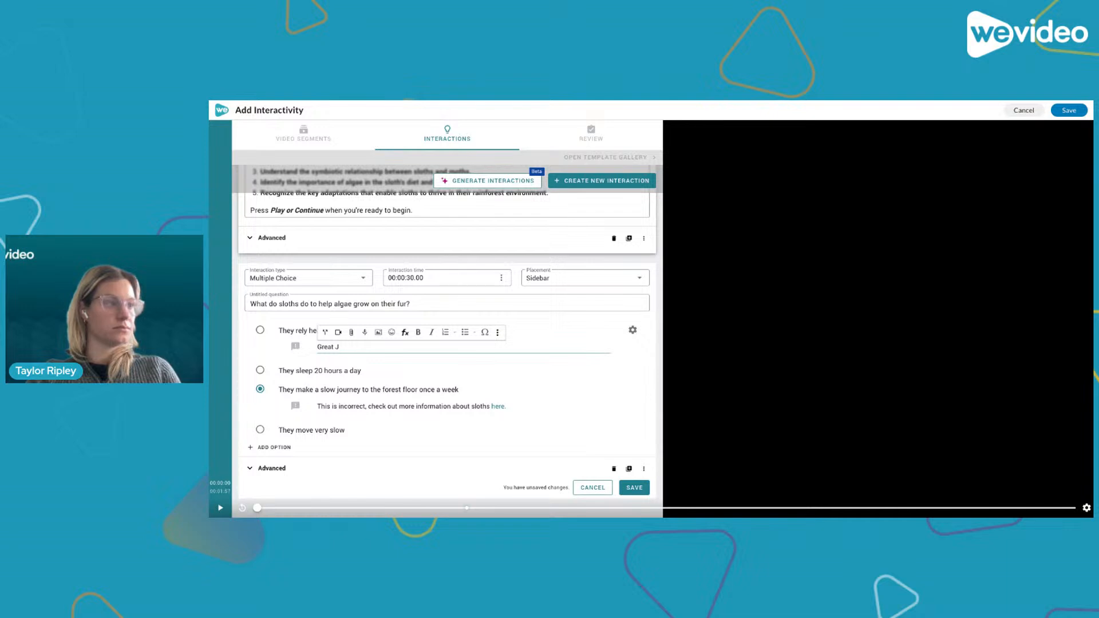
type("ob! job!")
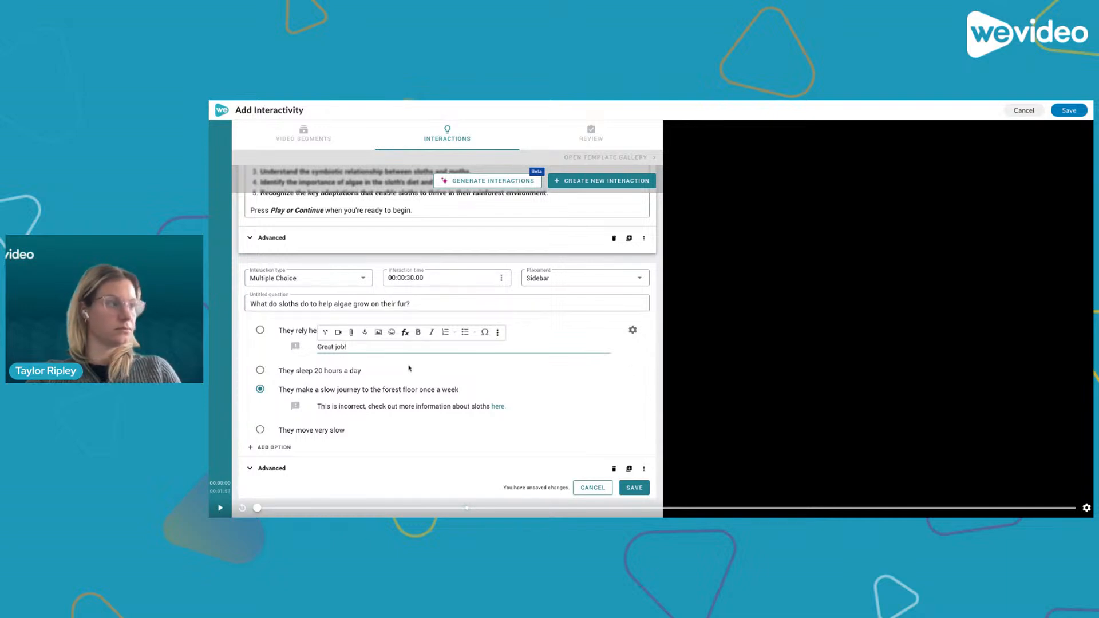
- Copy the incorrect-answer feedback with its link into the first answer's feedback, replacing 'Great job!'
left_click_drag(507, 406, 316, 408)
key("ctrl+c")
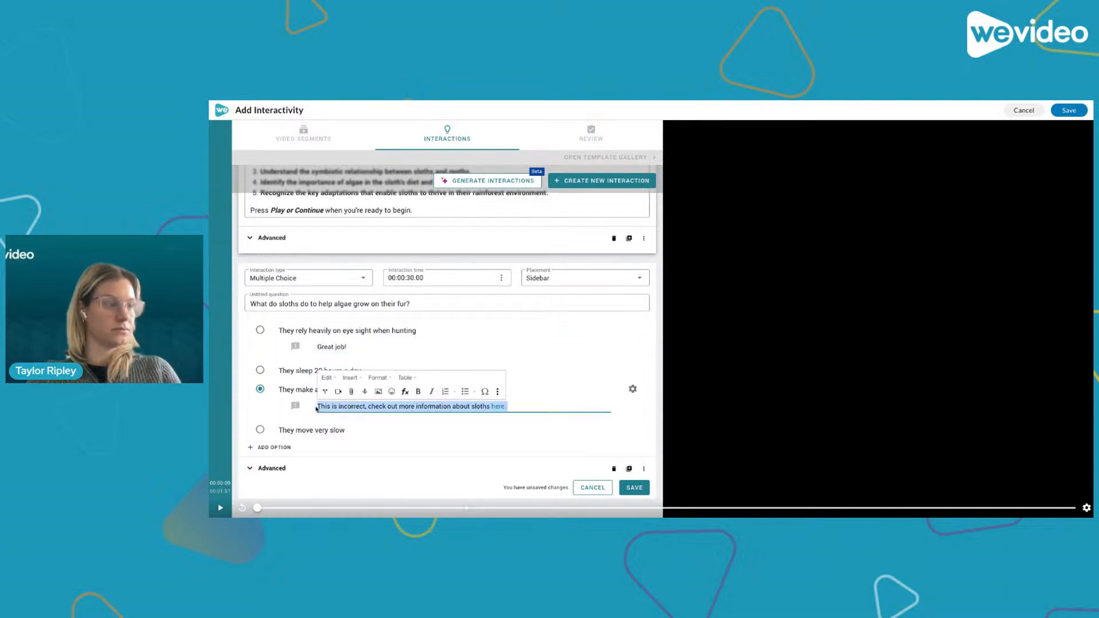
scroll(321, 406, "up", 1)
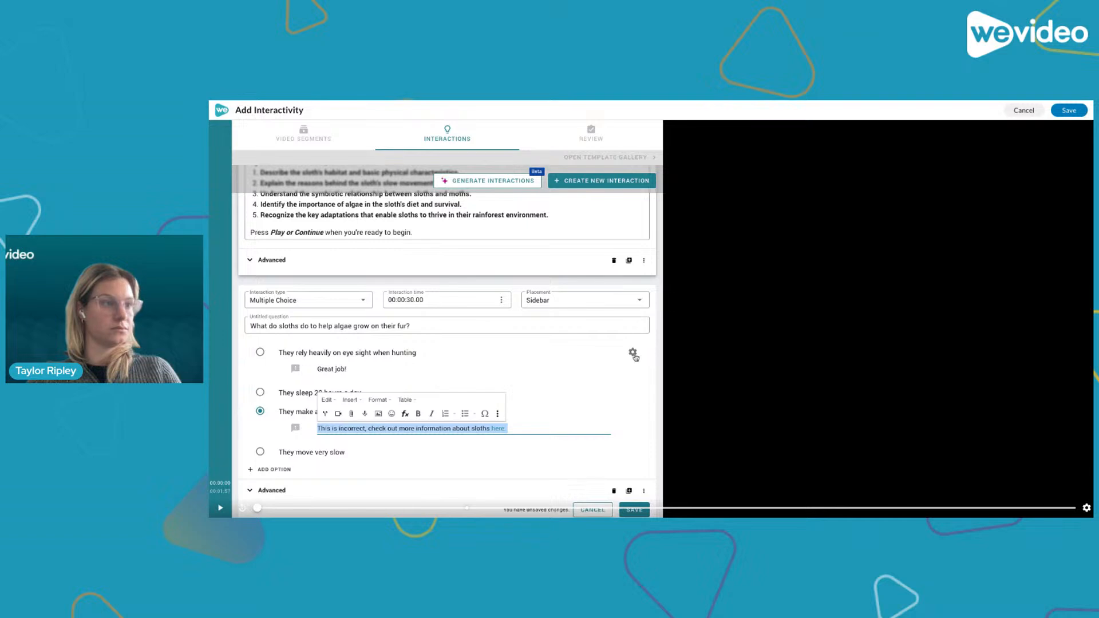
left_click(633, 354)
left_click(350, 368)
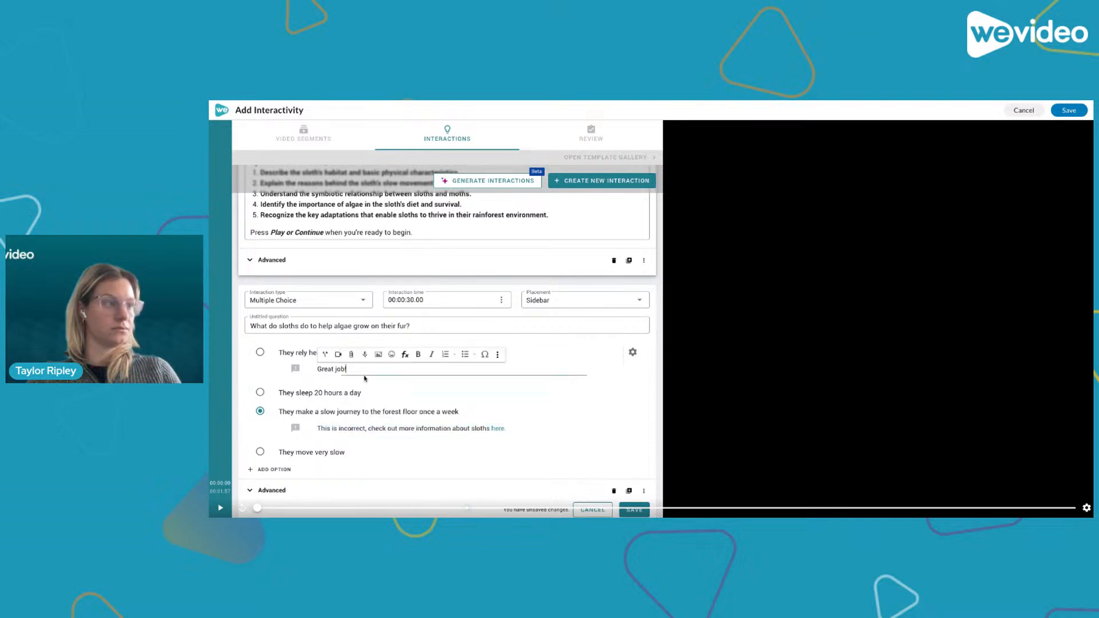
key("ctrl+a")
key("ctrl+v")
- Replace the slow-journey answer's feedback with 'Great job!'
left_click_drag(504, 429, 310, 418)
type("Great job")
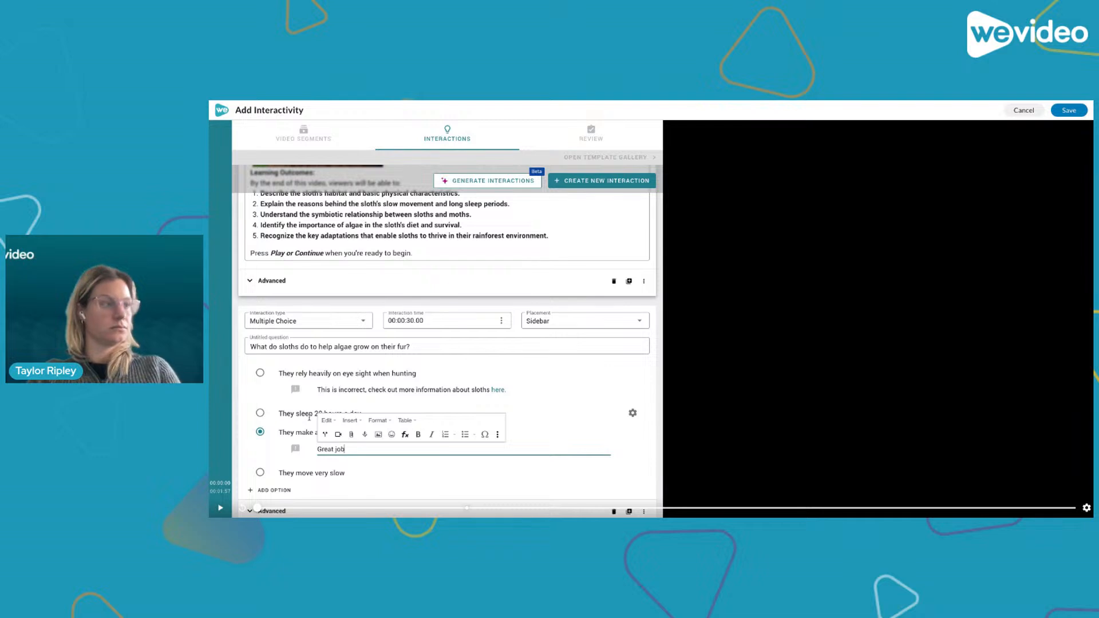
left_click(586, 361)
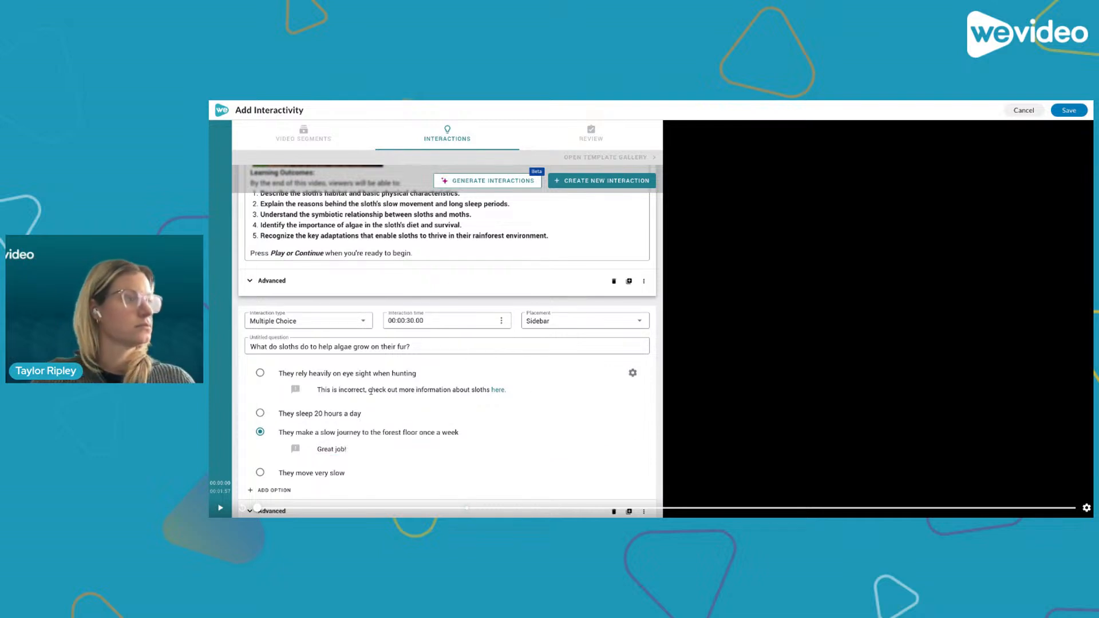
- Append a smiling emoji to the 'Great job!' feedback
left_click(338, 449)
left_click(391, 435)
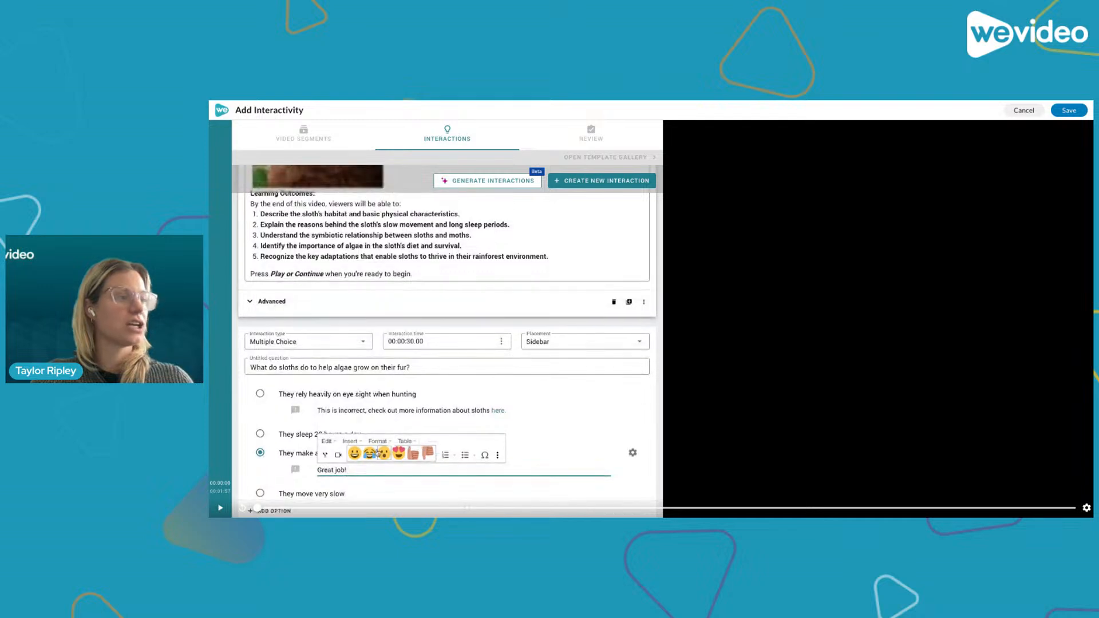
left_click(355, 453)
scroll(552, 354, "down", 2)
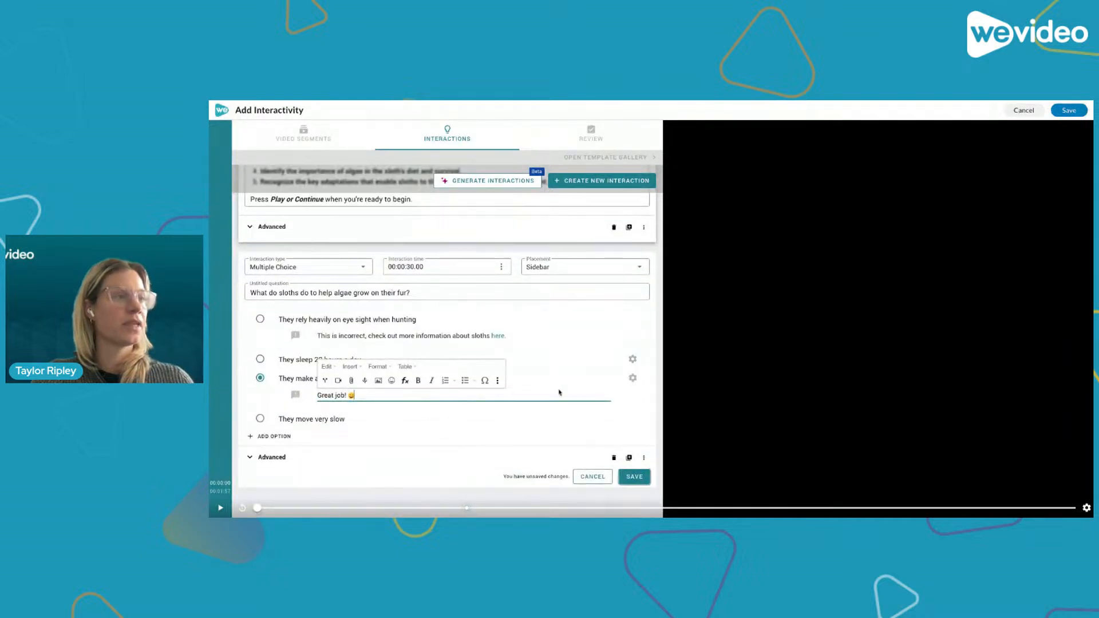
left_click(327, 324)
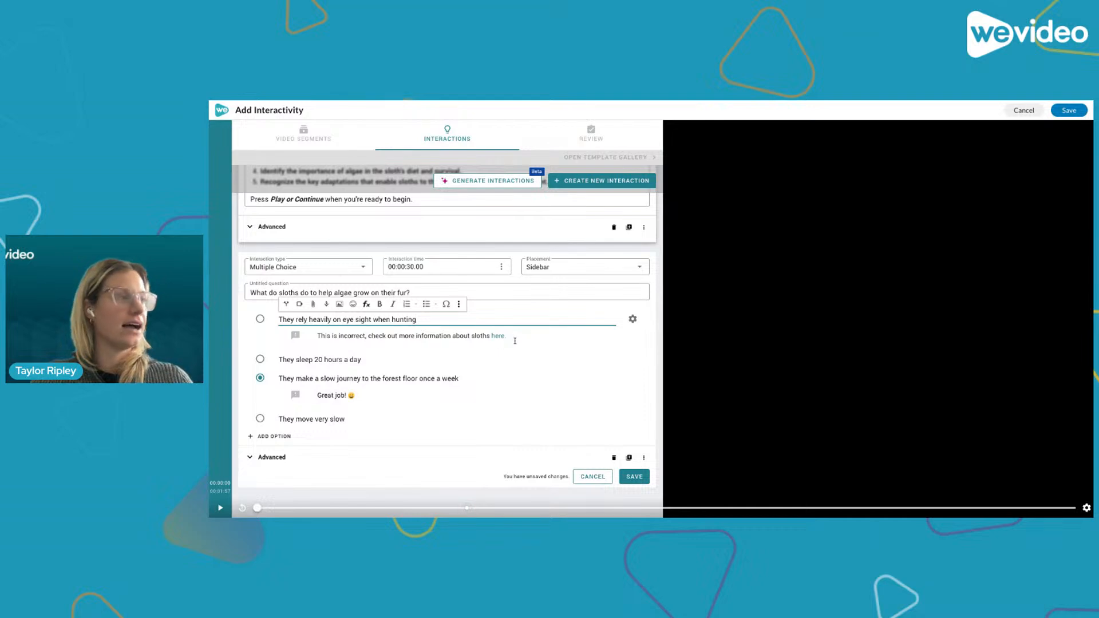
- Copy the incorrect-answer feedback and paste it as feedback on the answer 'They sleep 20 hours a day'
left_click_drag(515, 336, 313, 339)
key("ctrl+c")
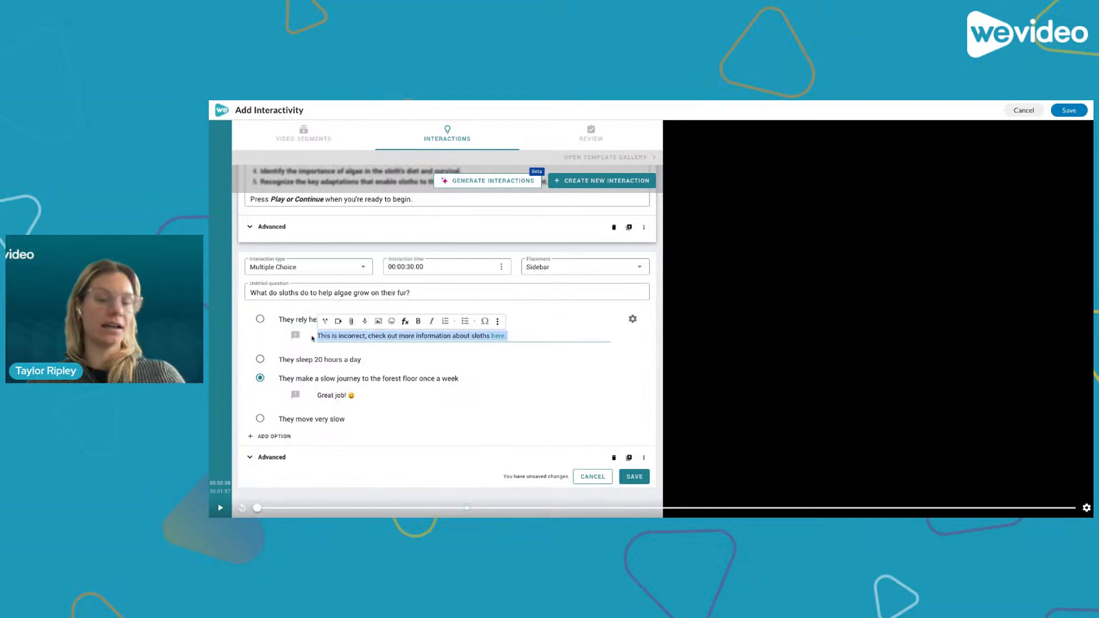
left_click(633, 359)
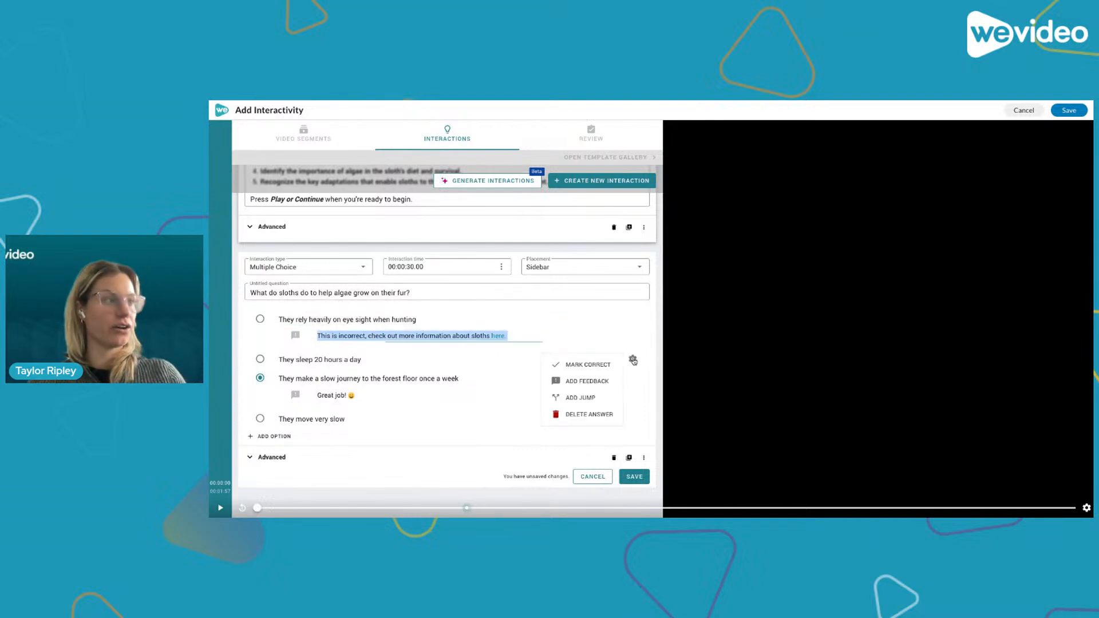
left_click(590, 386)
left_click(328, 377)
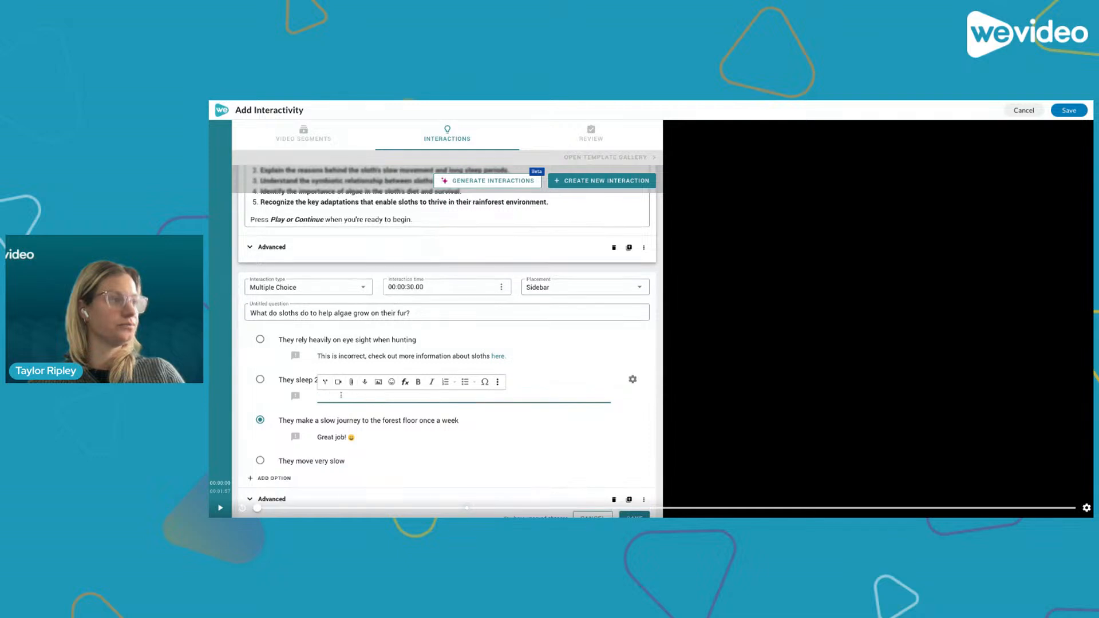
key("ctrl+v")
- Add the same incorrect-answer feedback to the answer 'They move very slow'
scroll(599, 379, "down", 1)
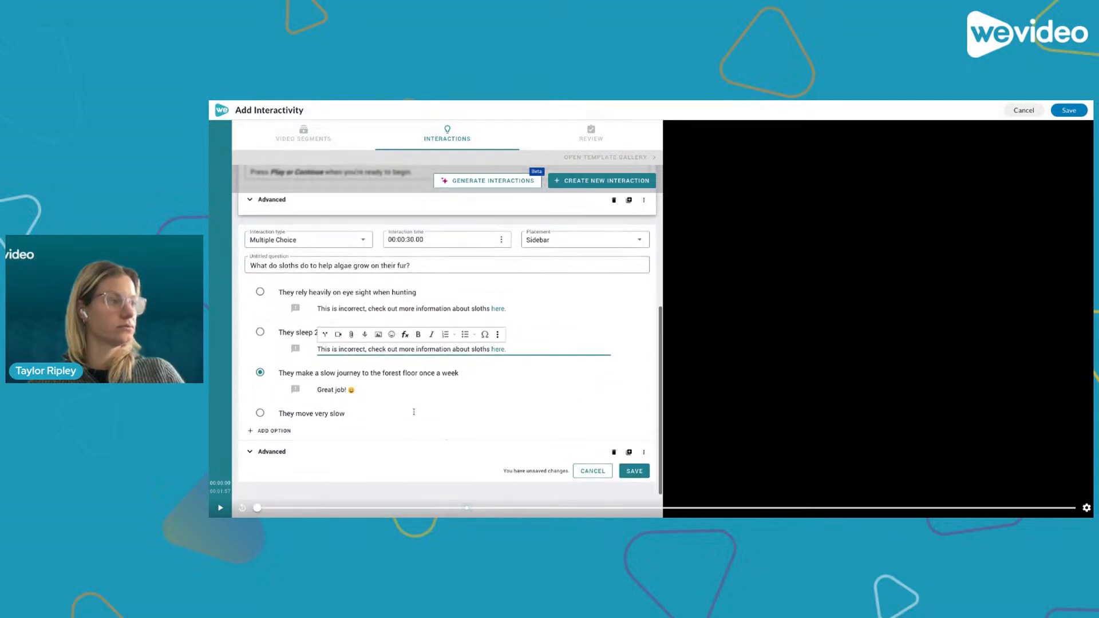
left_click(633, 413)
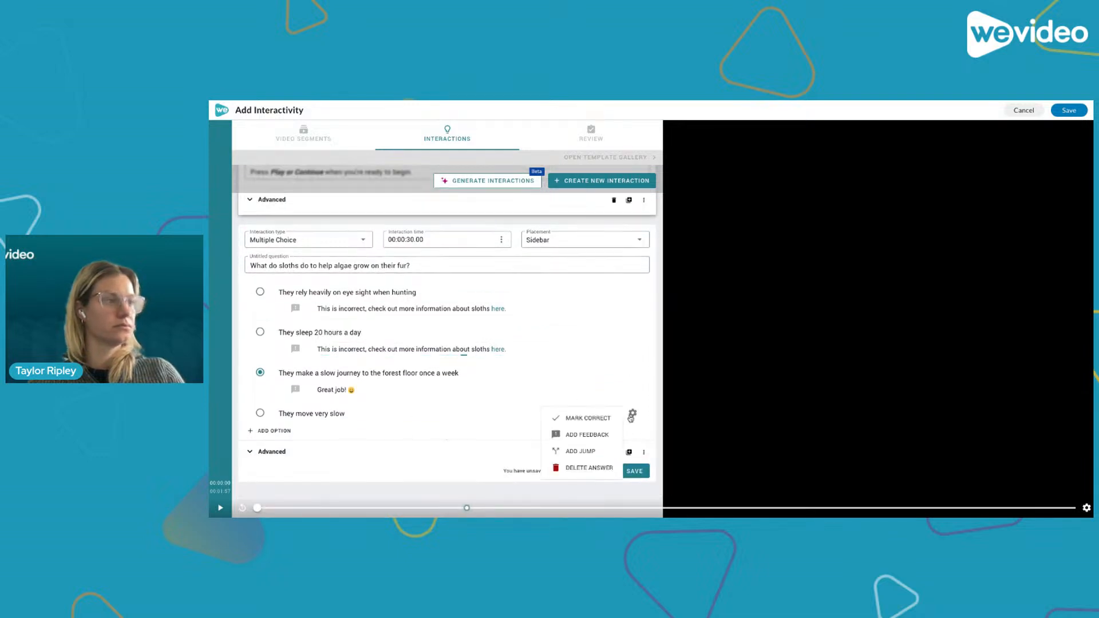
left_click(596, 448)
left_click(374, 431)
key("ctrl+v")
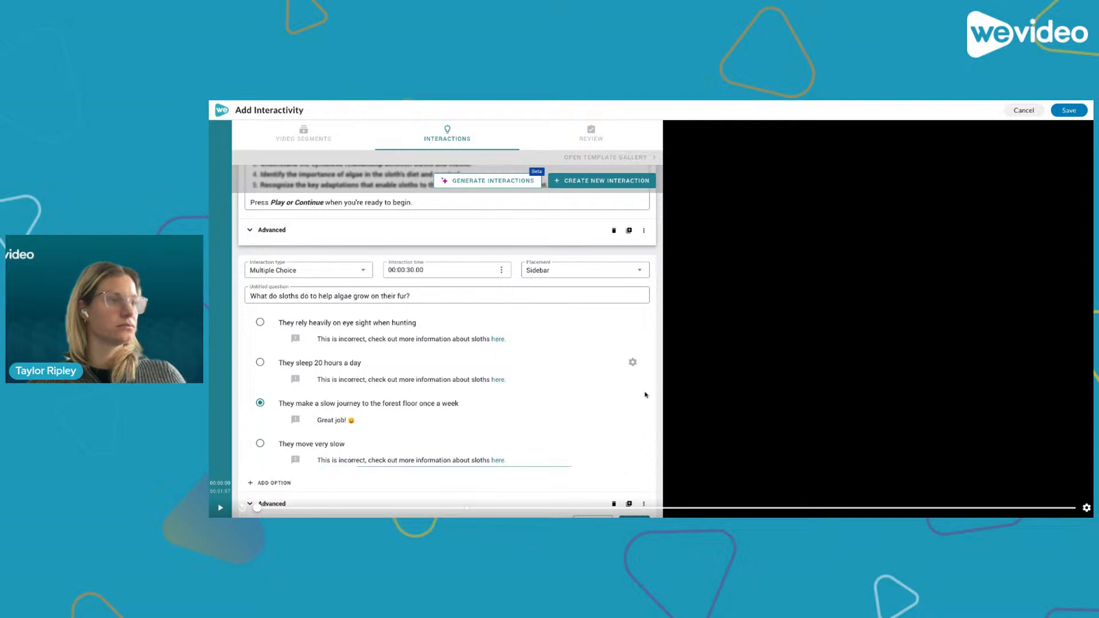
- Save the multiple-choice question after reviewing its point value and advanced options
scroll(571, 385, "down", 1)
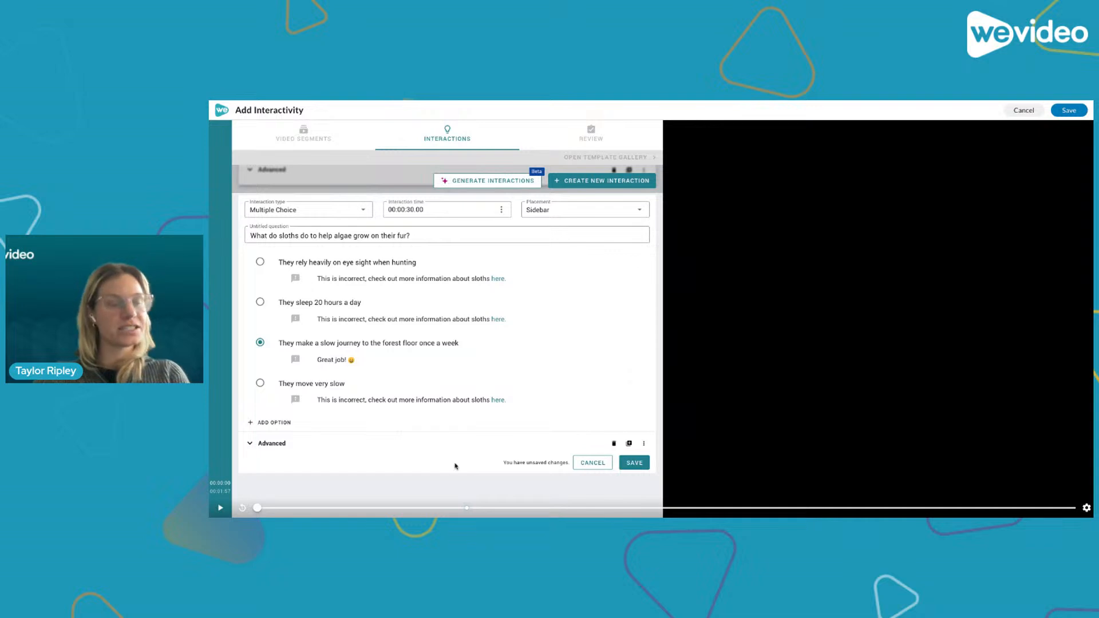
left_click(644, 445)
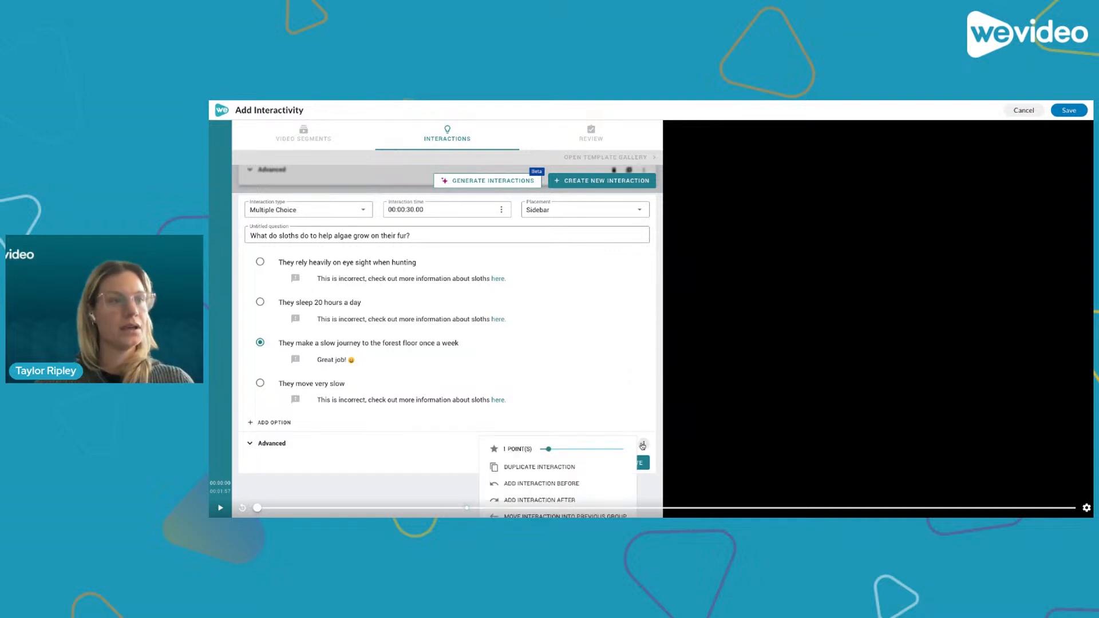
scroll(565, 447, "down", 1)
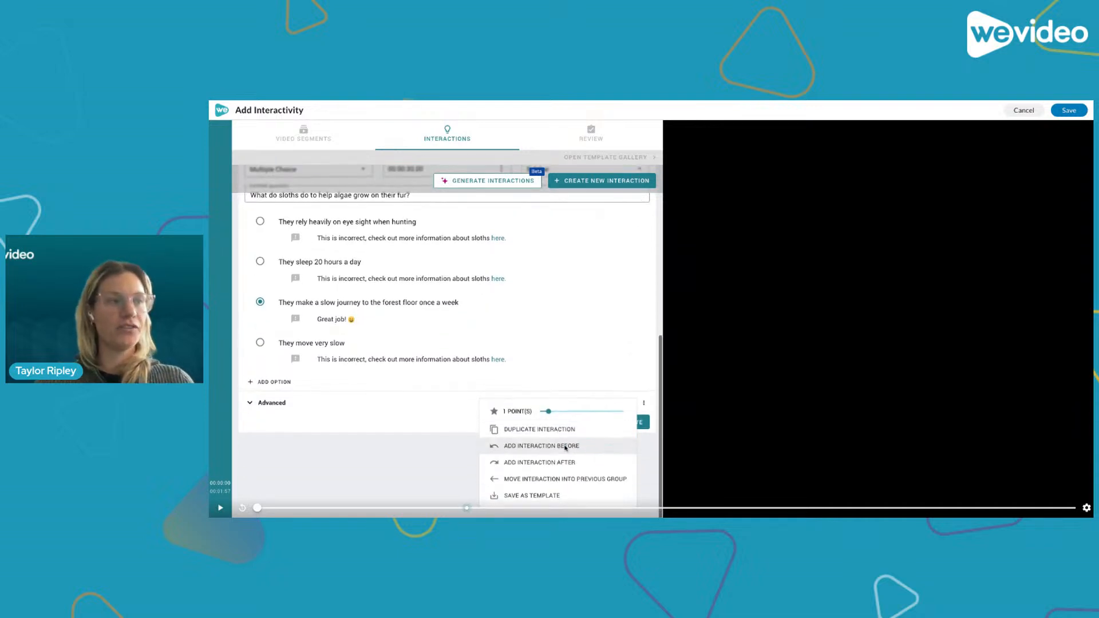
left_click(652, 404)
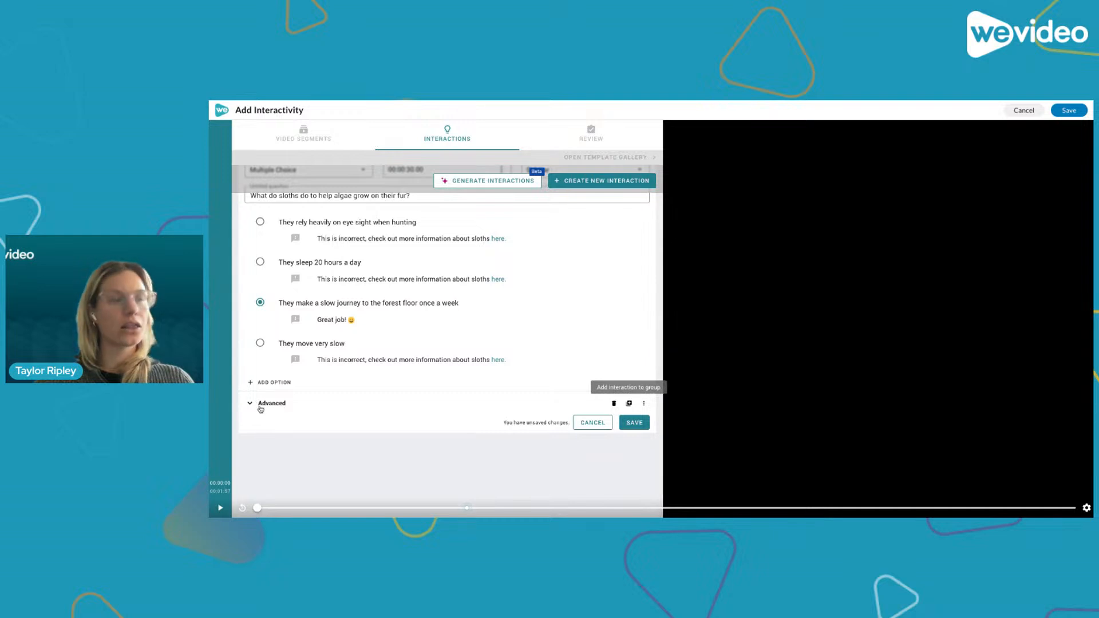
left_click(265, 405)
scroll(286, 435, "down", 1)
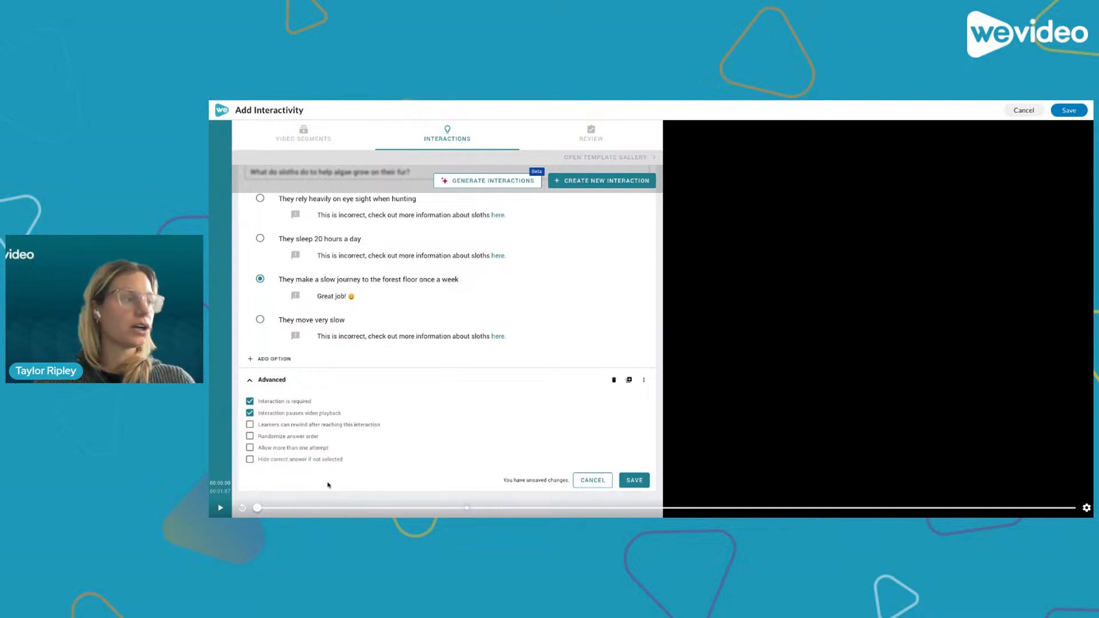
left_click(635, 485)
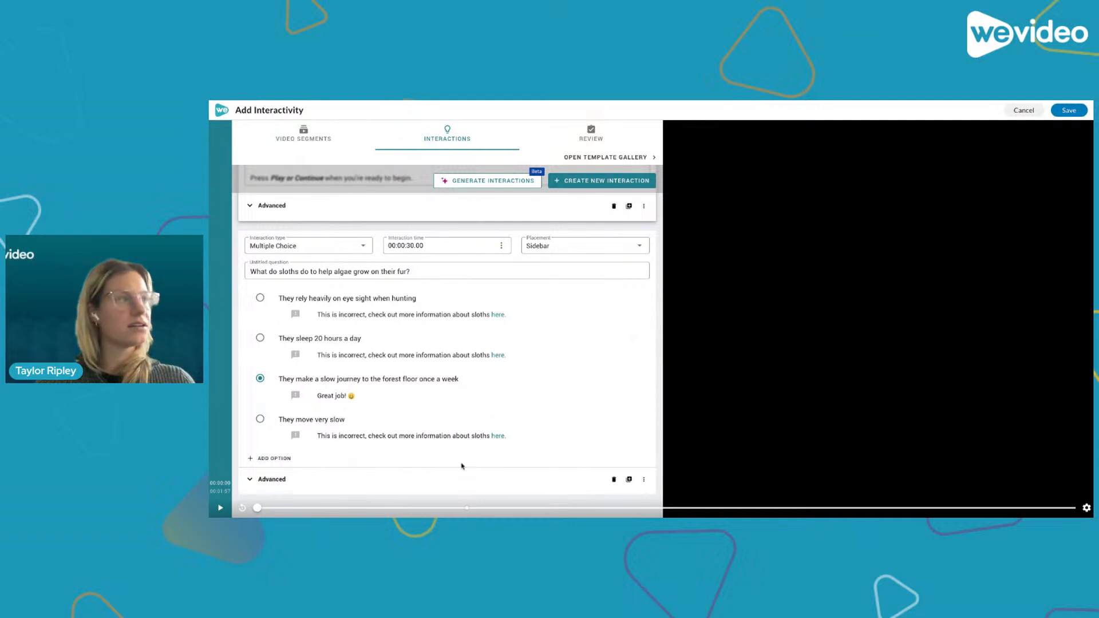
- Create a new interaction at 00:01:45.30 and set its type to Web Embed
scroll(461, 466, "up", 4)
scroll(461, 463, "down", 3)
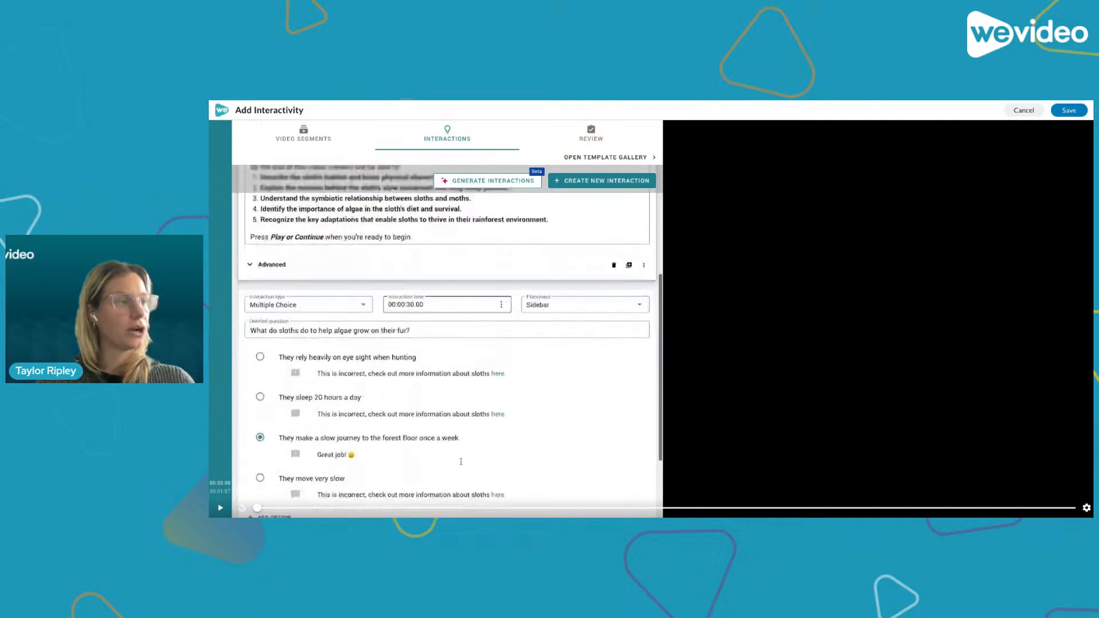
scroll(460, 462, "down", 3)
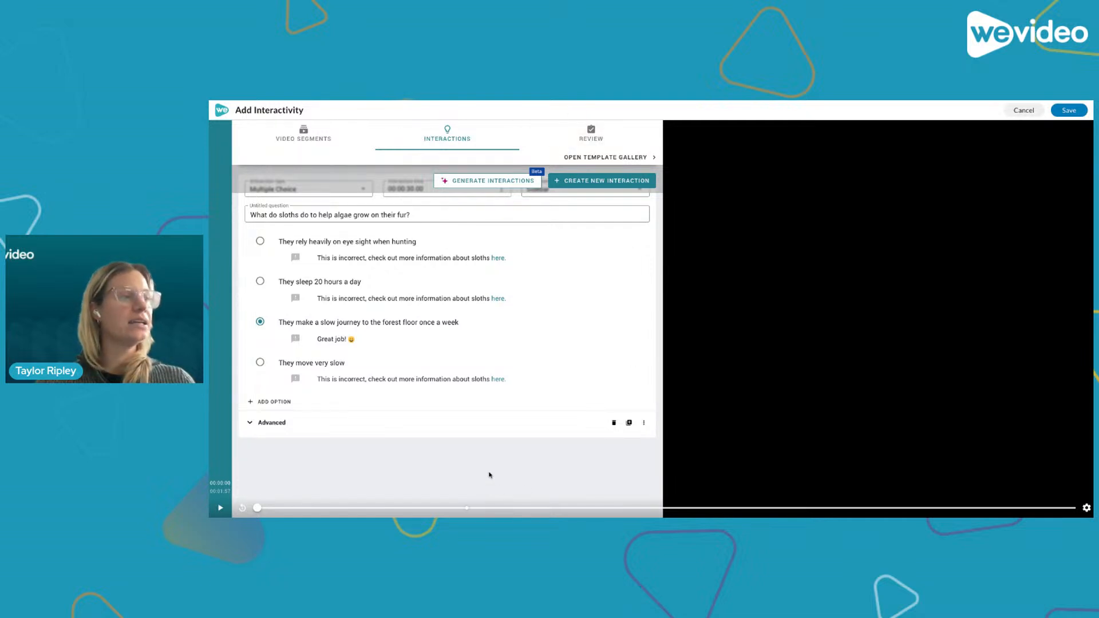
left_click_drag(258, 508, 992, 516)
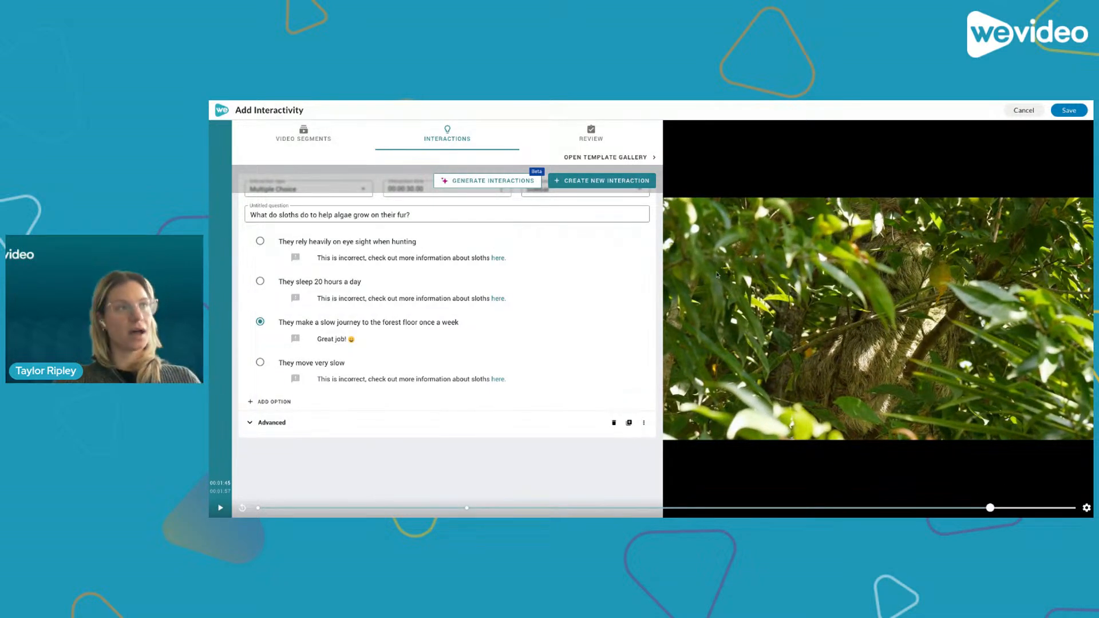
left_click(590, 182)
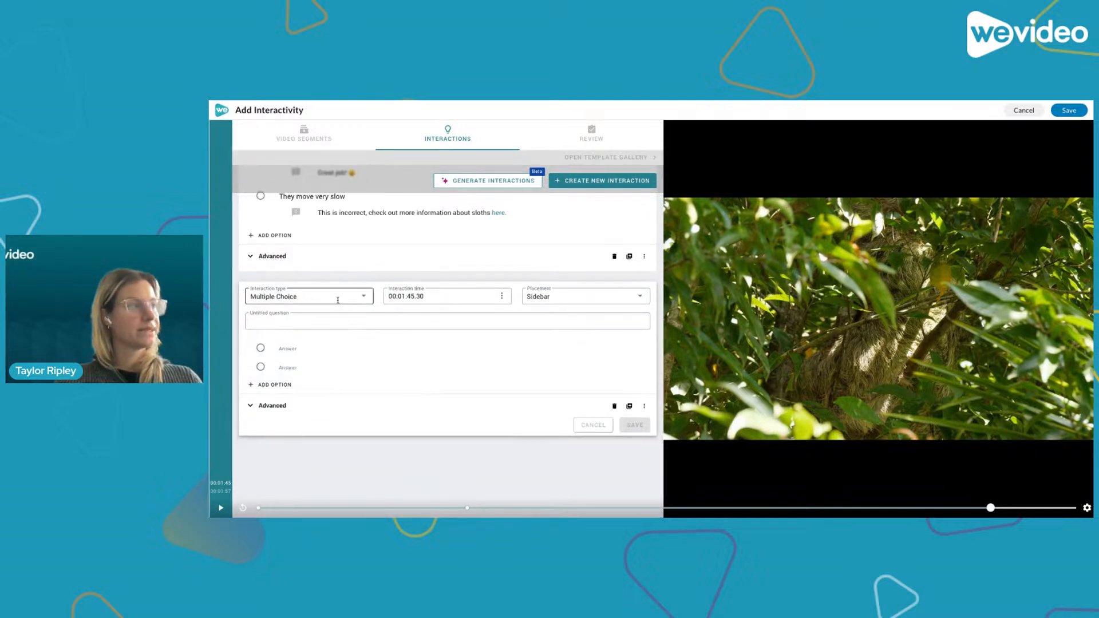
left_click(340, 298)
scroll(306, 396, "down", 4)
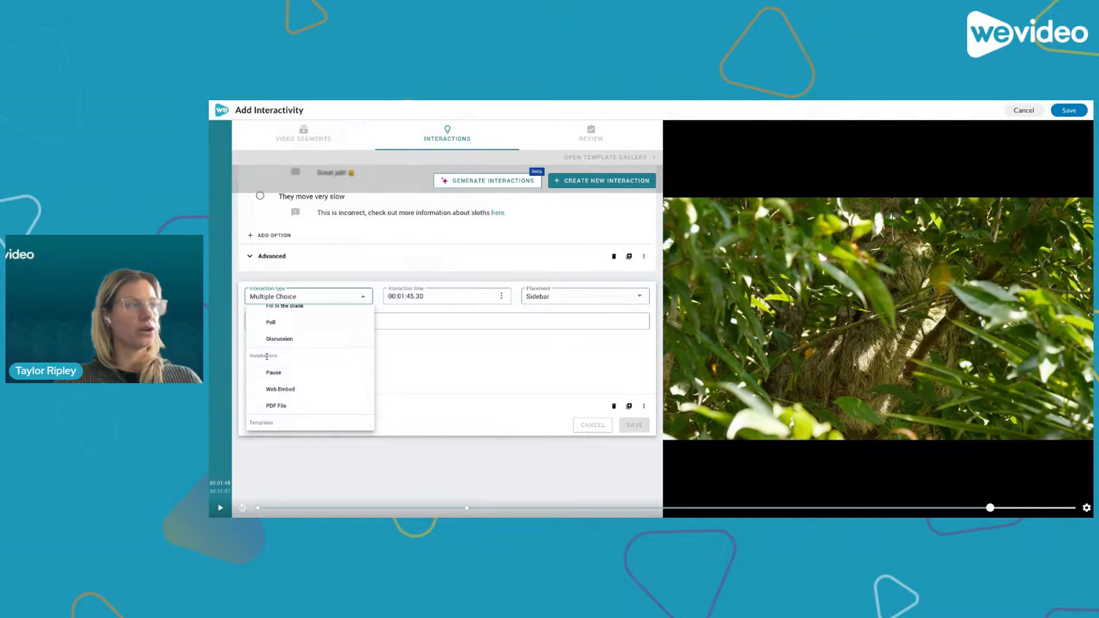
left_click(280, 389)
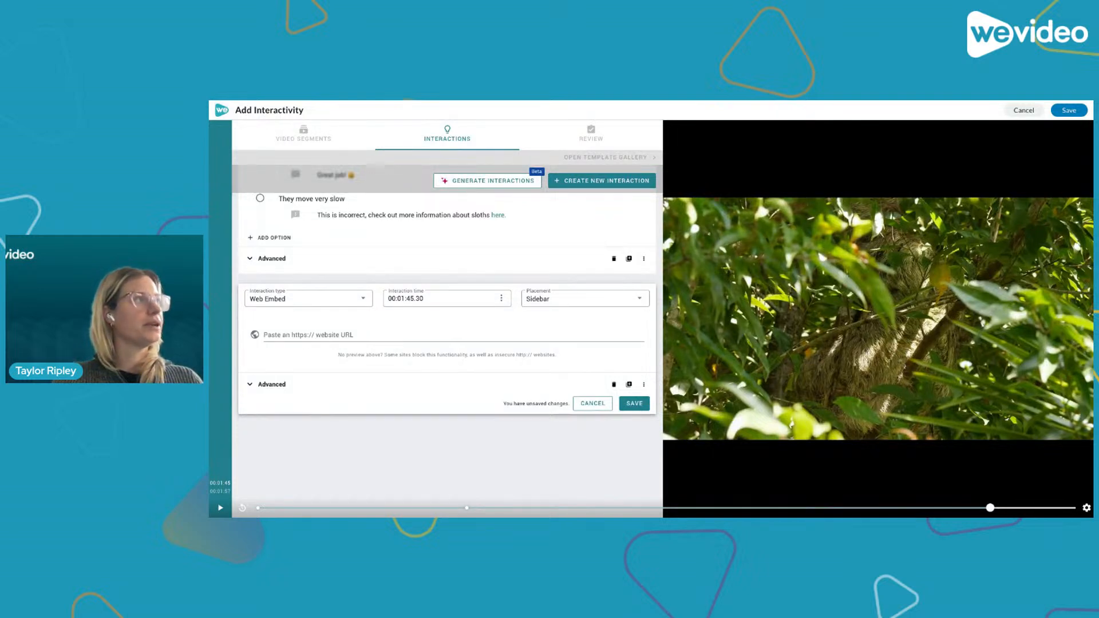
- Paste the National Geographic Kids sloth facts URL into the web embed and set its placement to Middle
left_click(278, 338)
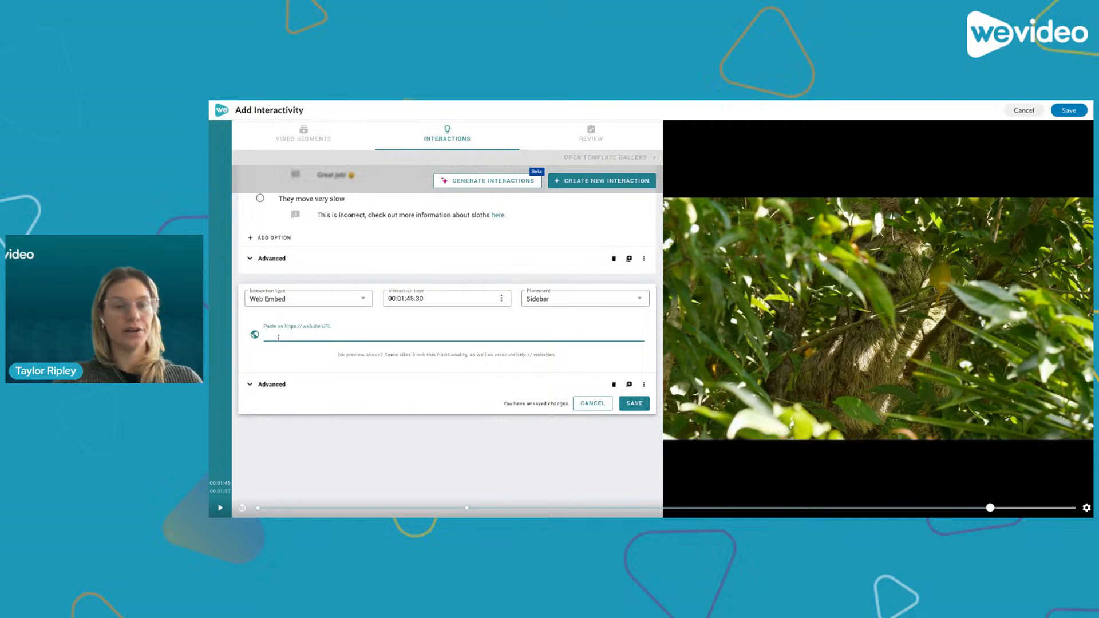
type("https://kids.nationalgeographic.com/animals/mammals/facts/sloth")
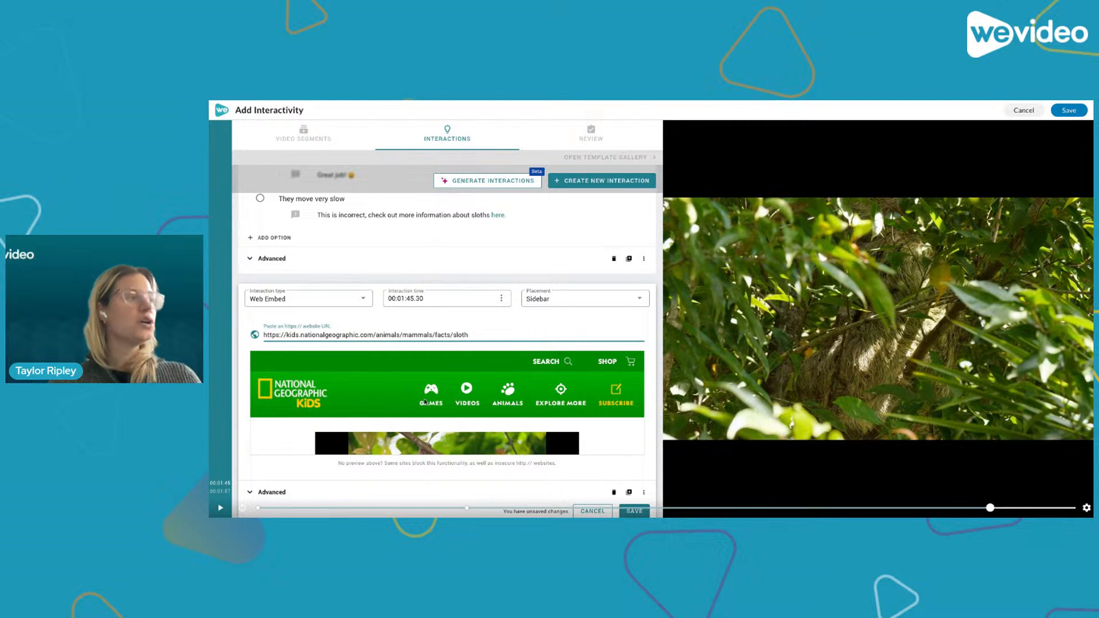
scroll(425, 402, "down", 2)
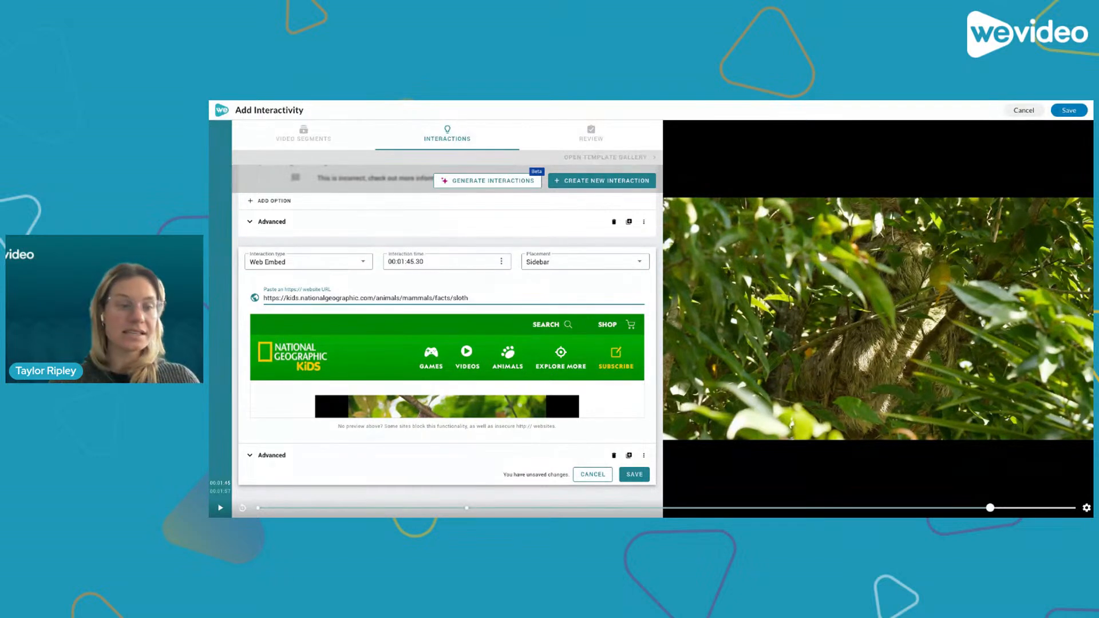
left_click(624, 259)
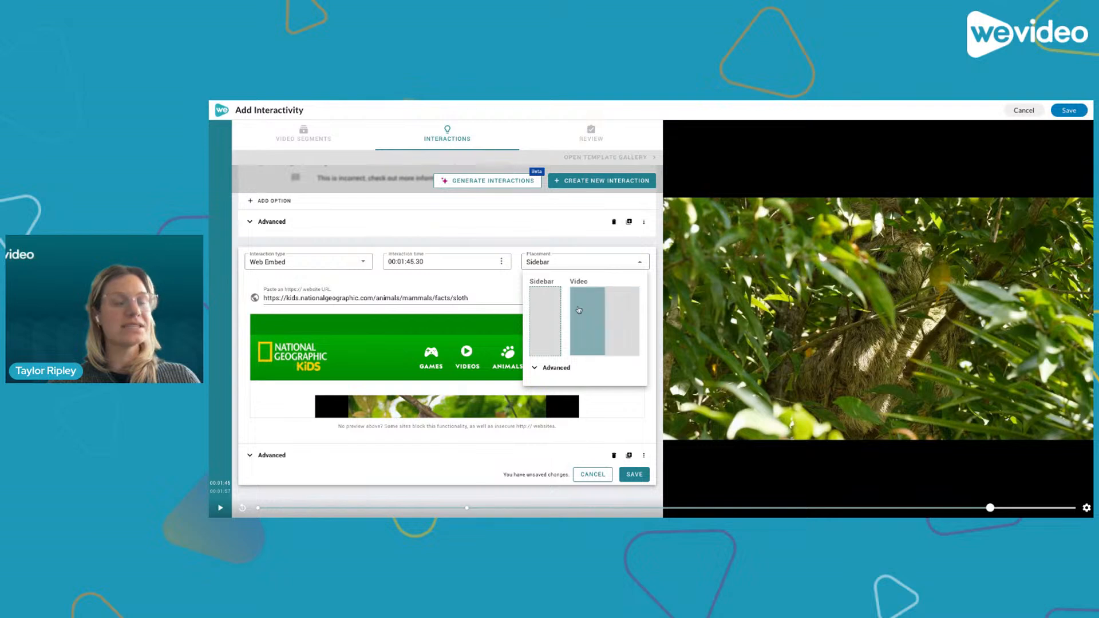
left_click(608, 318)
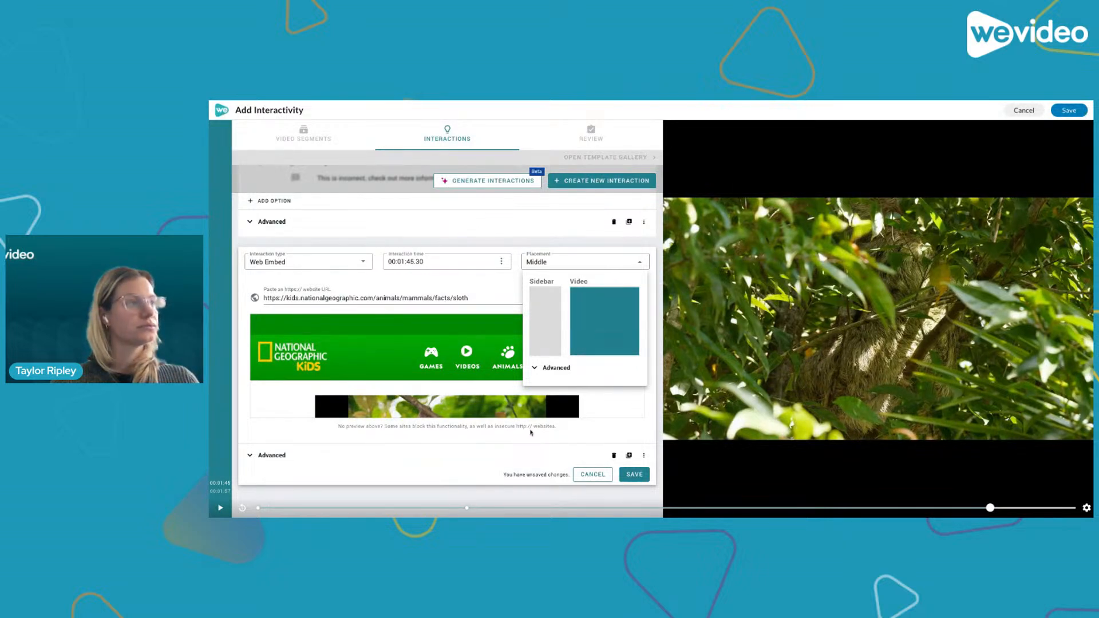
- Save the web embed interaction after checking its advanced options
left_click(271, 456)
scroll(261, 496, "down", 1)
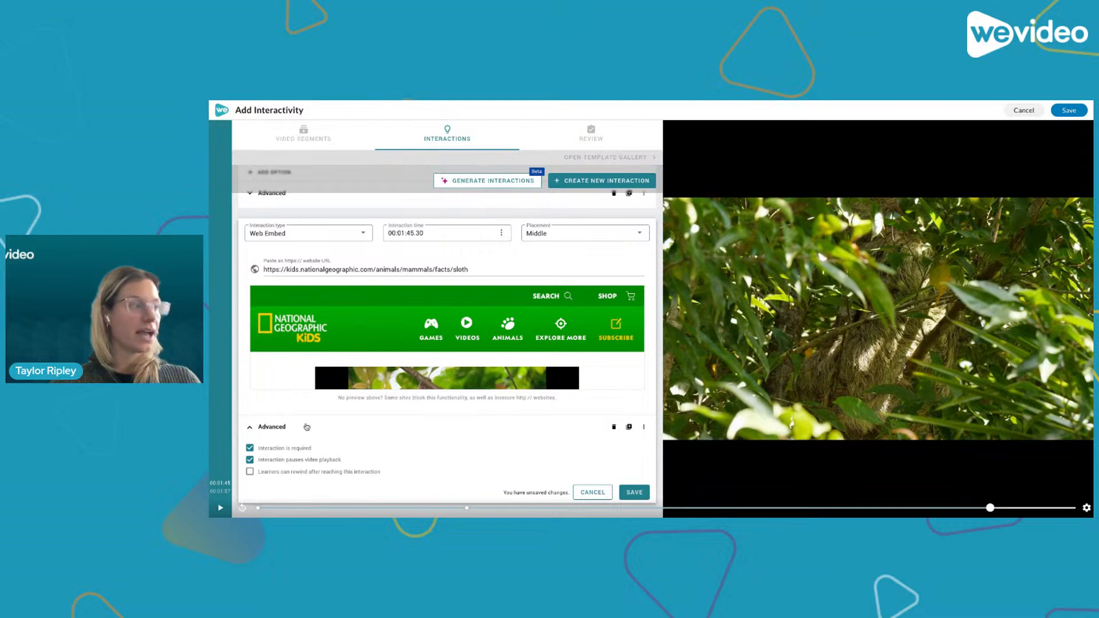
left_click(250, 427)
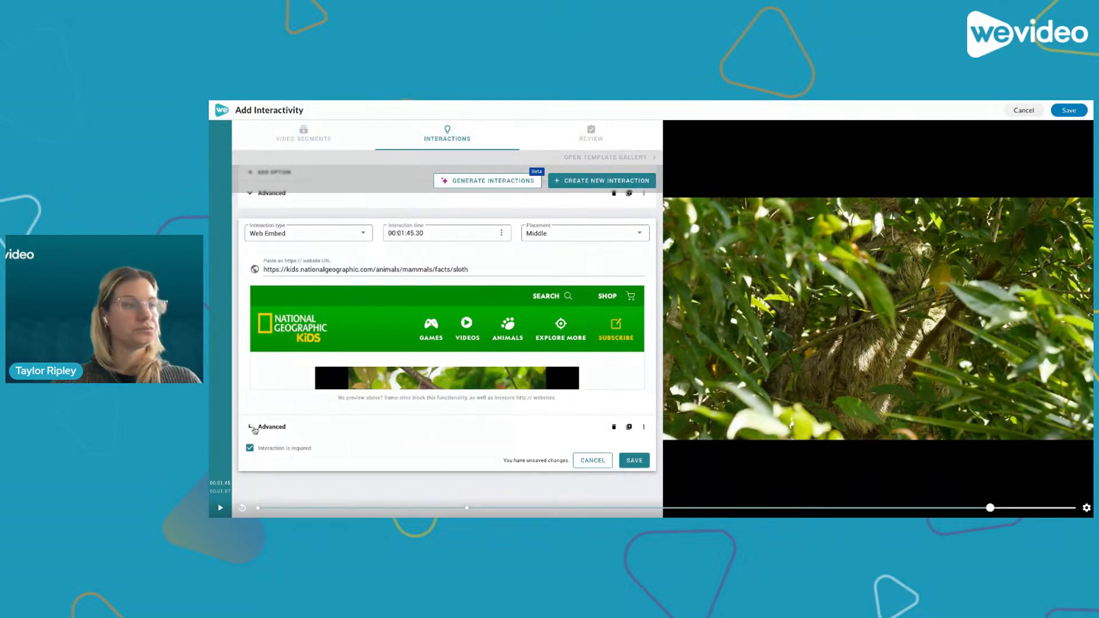
left_click(630, 448)
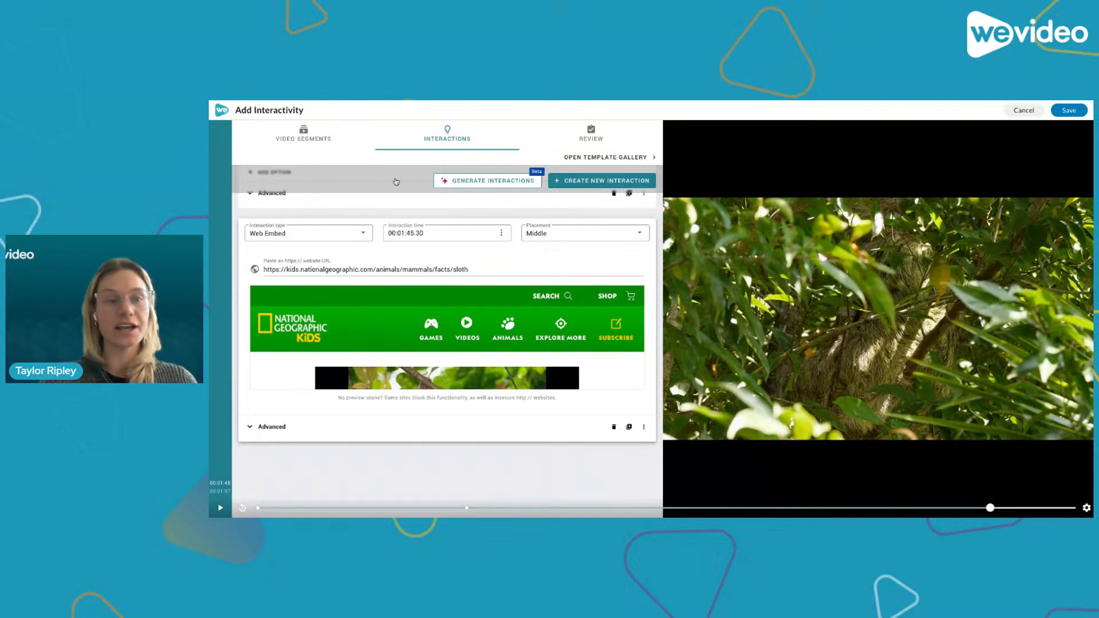
- Open the review settings and title the interactive video 'All About Sloths'
scroll(564, 401, "up", 5)
scroll(564, 418, "up", 4)
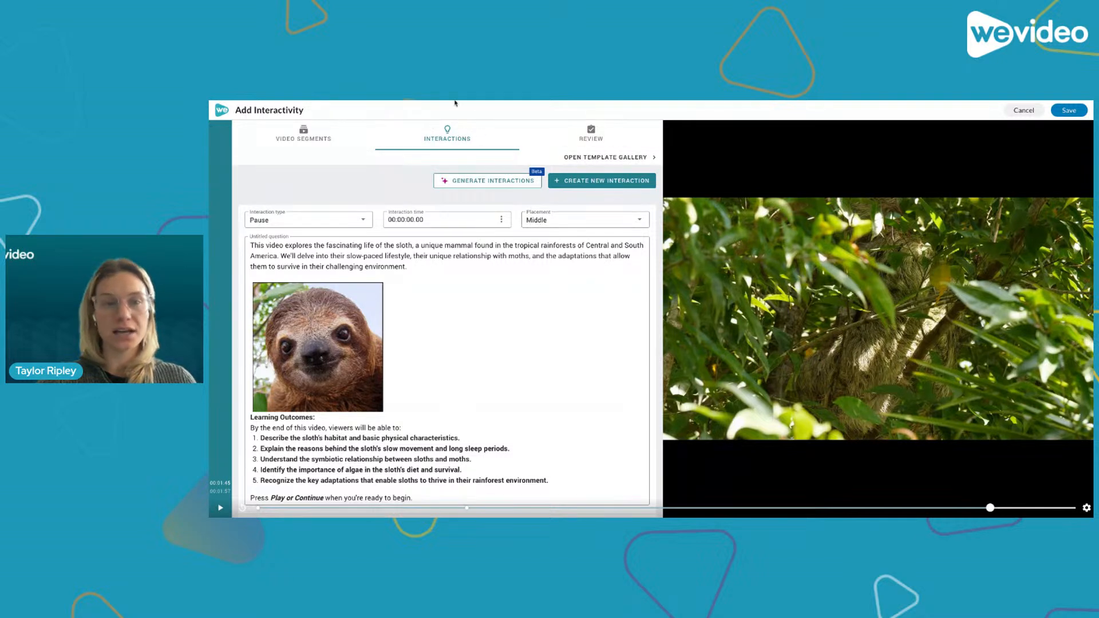
left_click(580, 139)
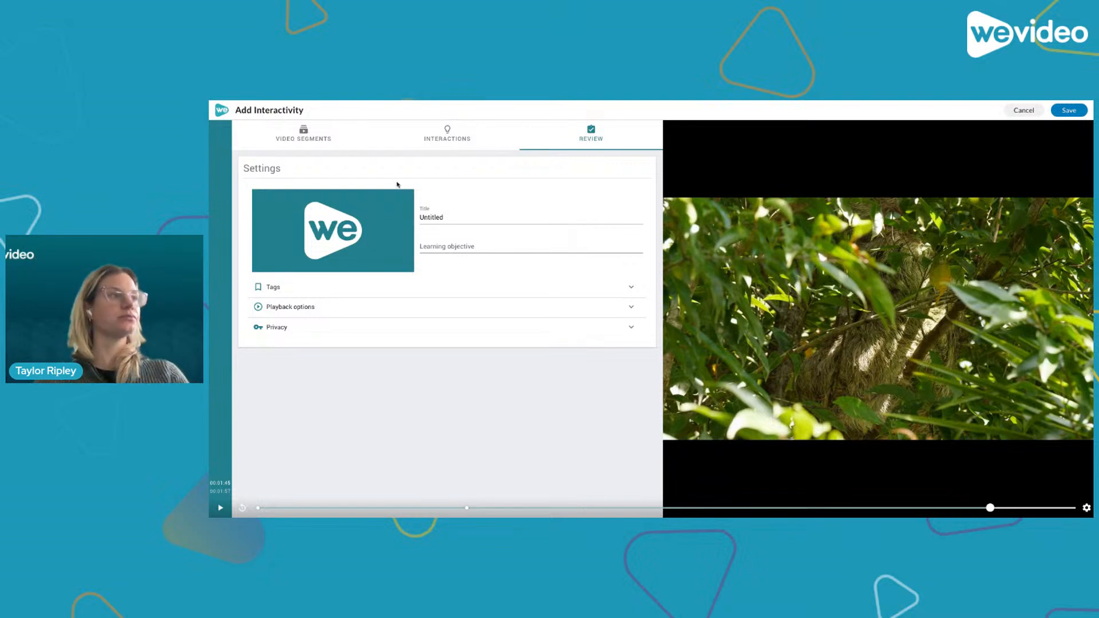
double_click(452, 217)
left_click(456, 218)
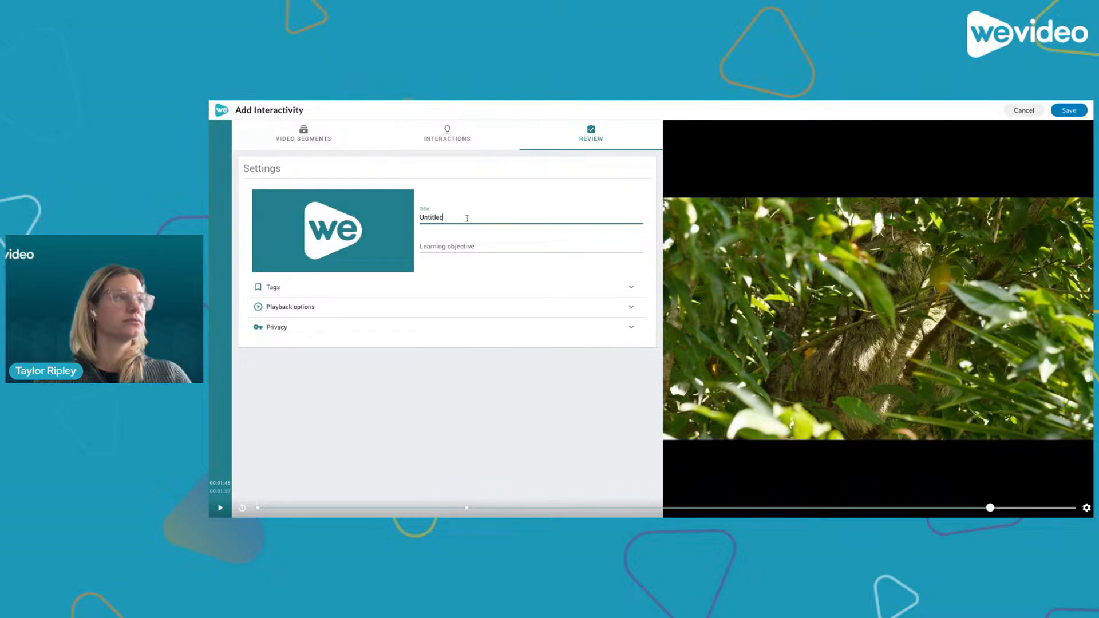
left_click_drag(472, 219, 418, 222)
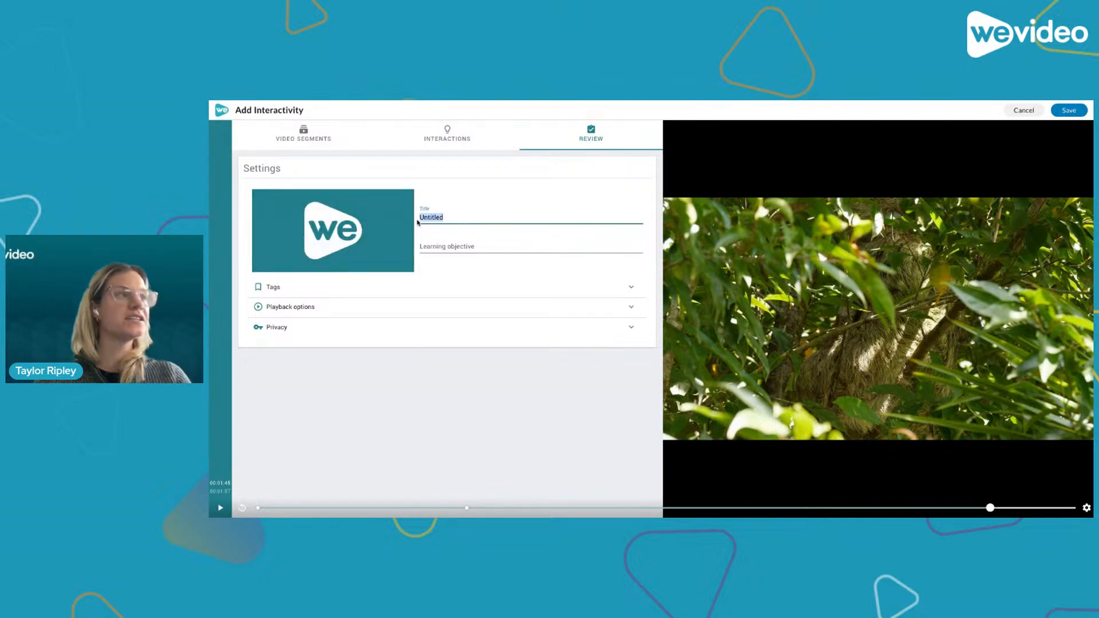
type("Sloth")
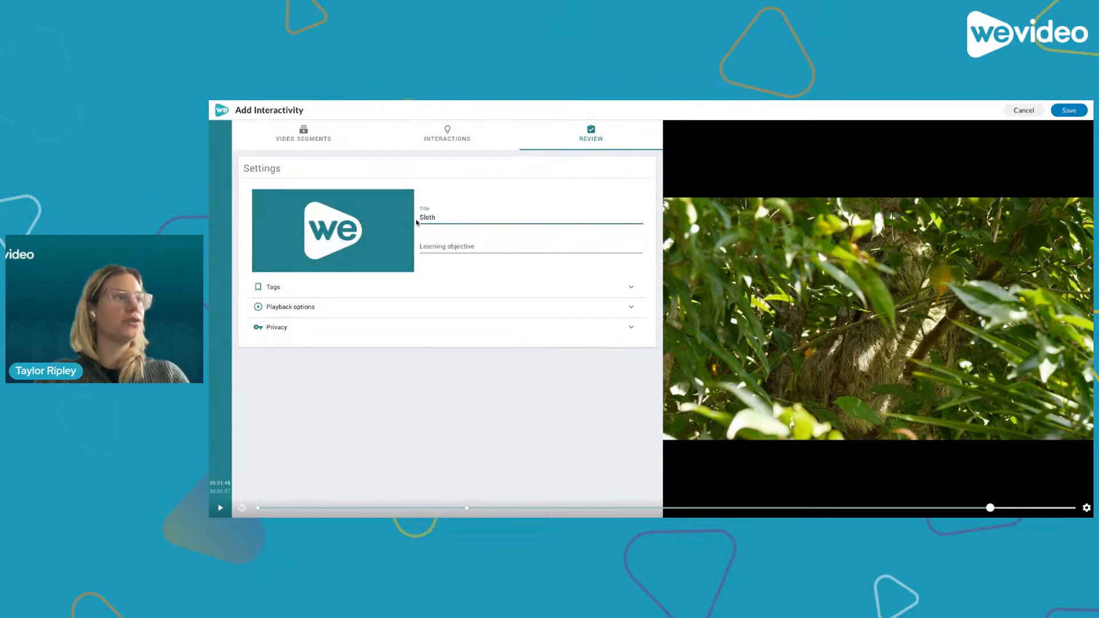
key("BackSpace")
key("BackSpace")
key("BackSpace")
key("BackSpace")
key("BackSpace")
type("A")
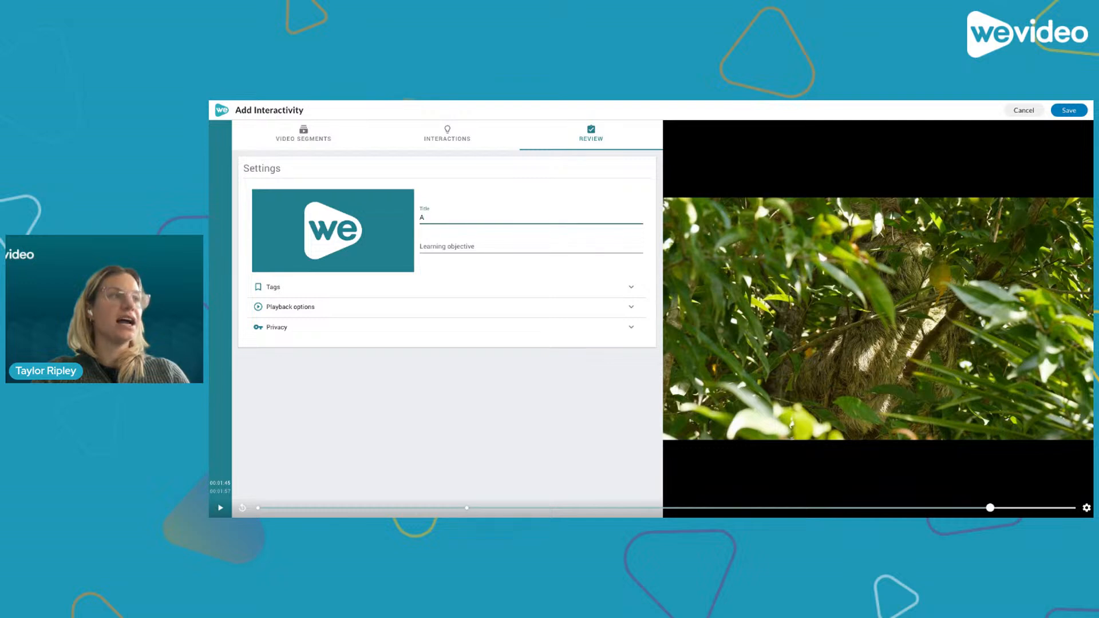
type("ll")
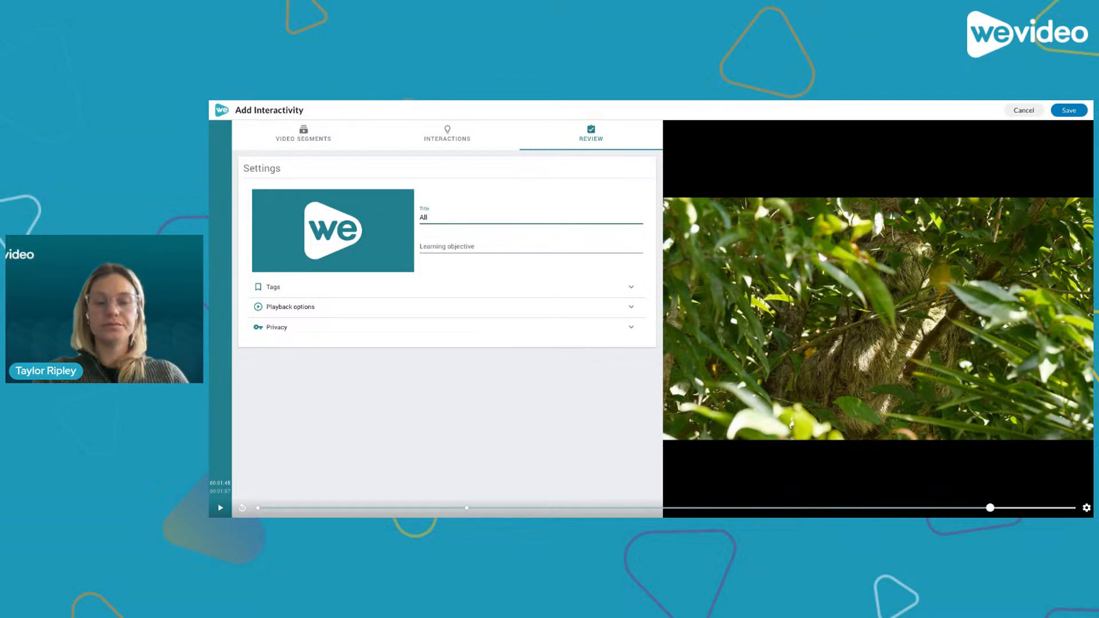
type(" ABout S")
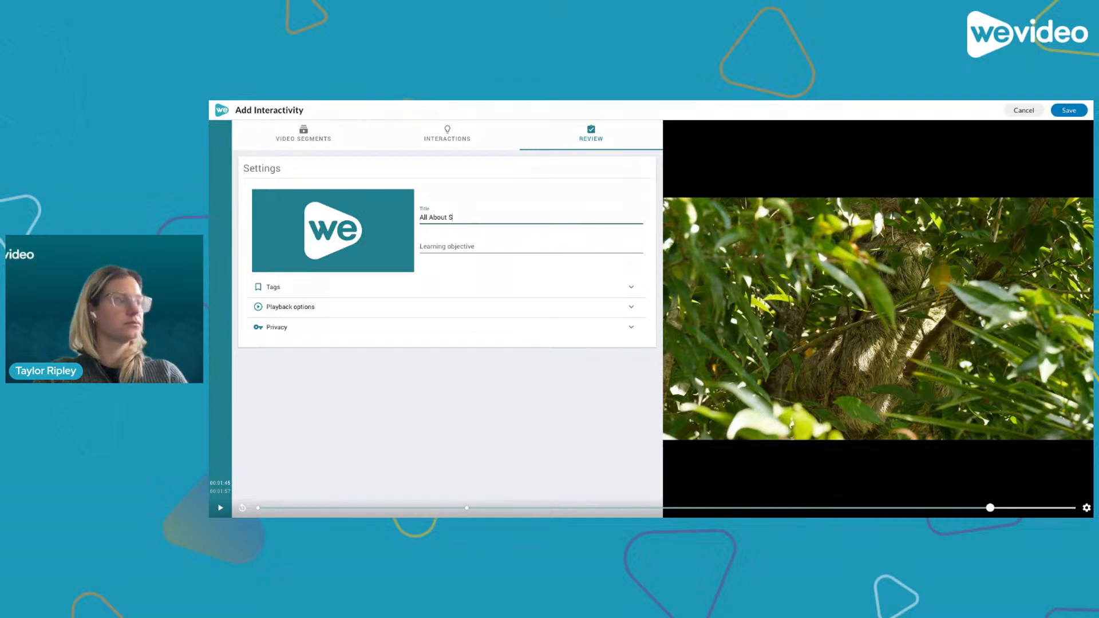
type("loths!")
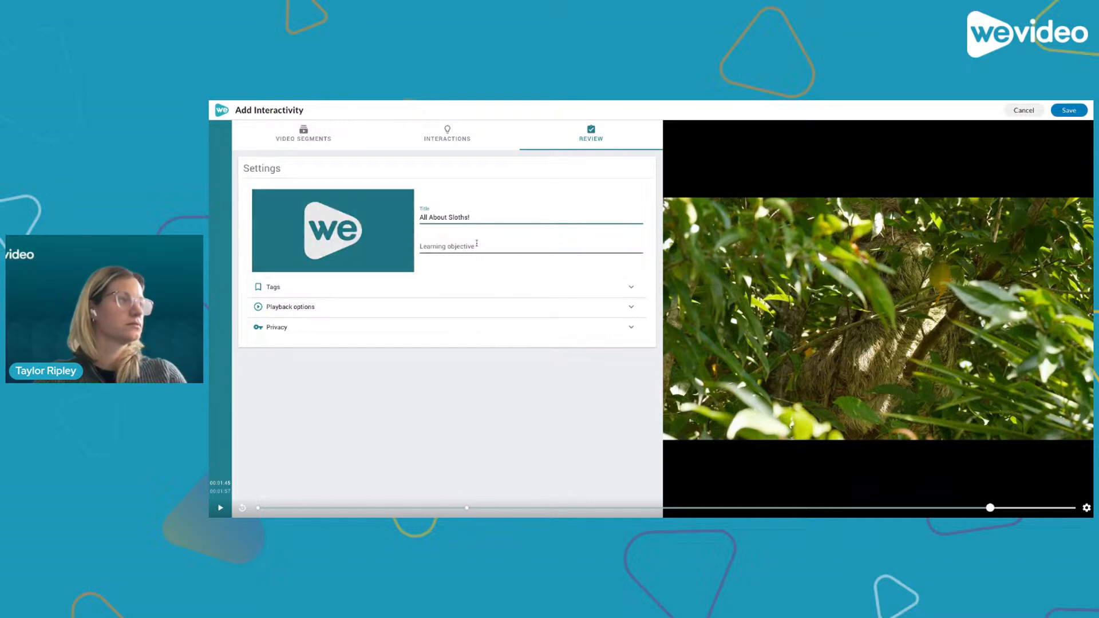
- Add the keyword tag 'animals' in the video's tags
left_click(432, 262)
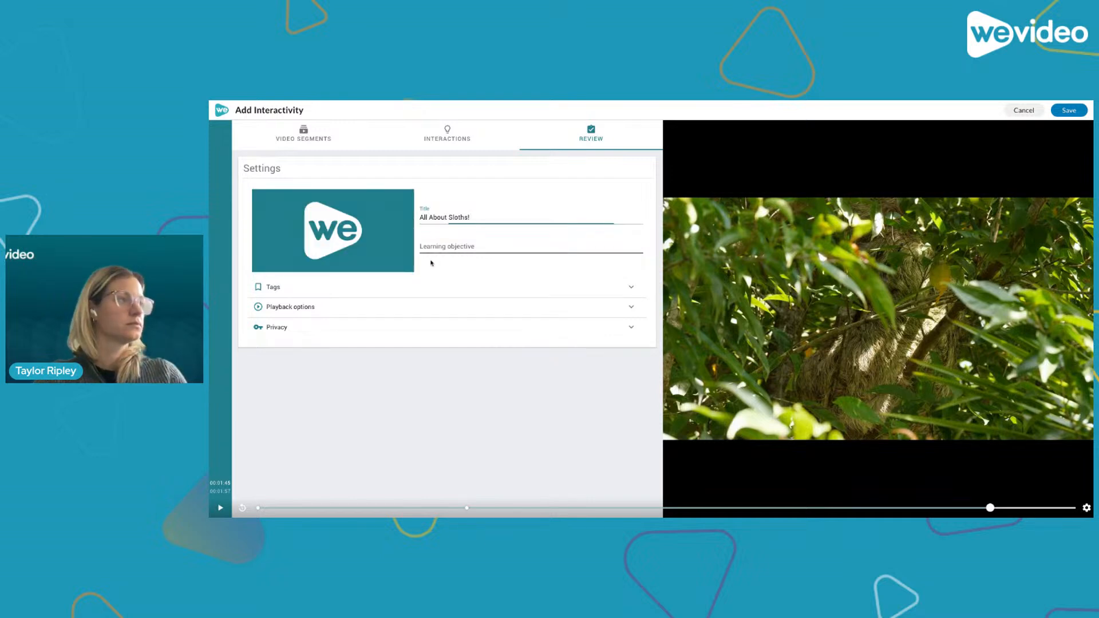
left_click(634, 289)
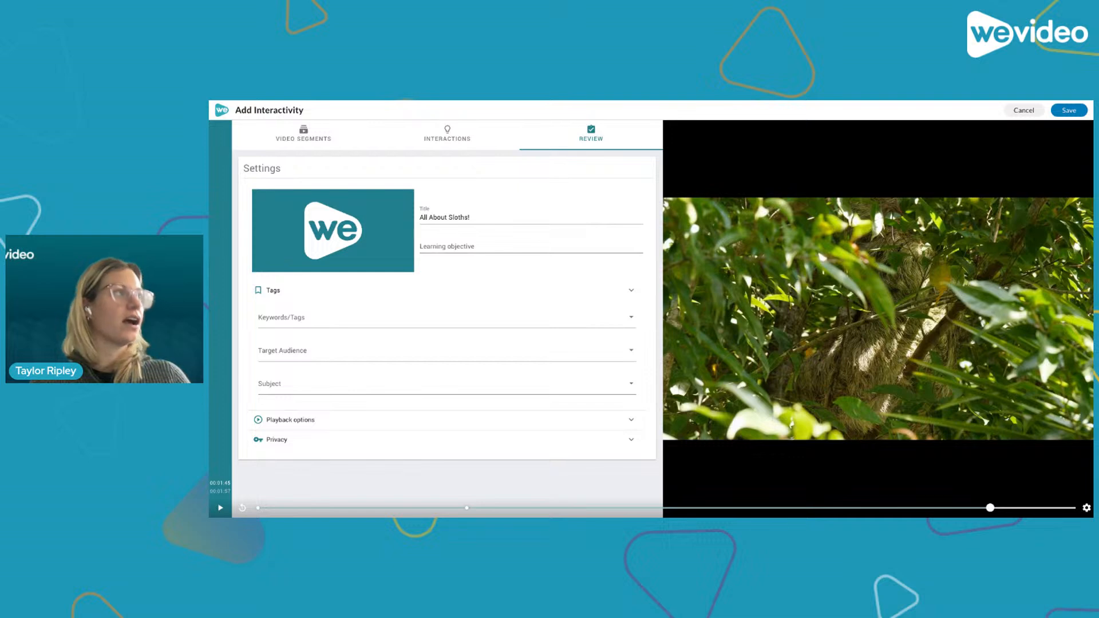
left_click(307, 318)
type("a")
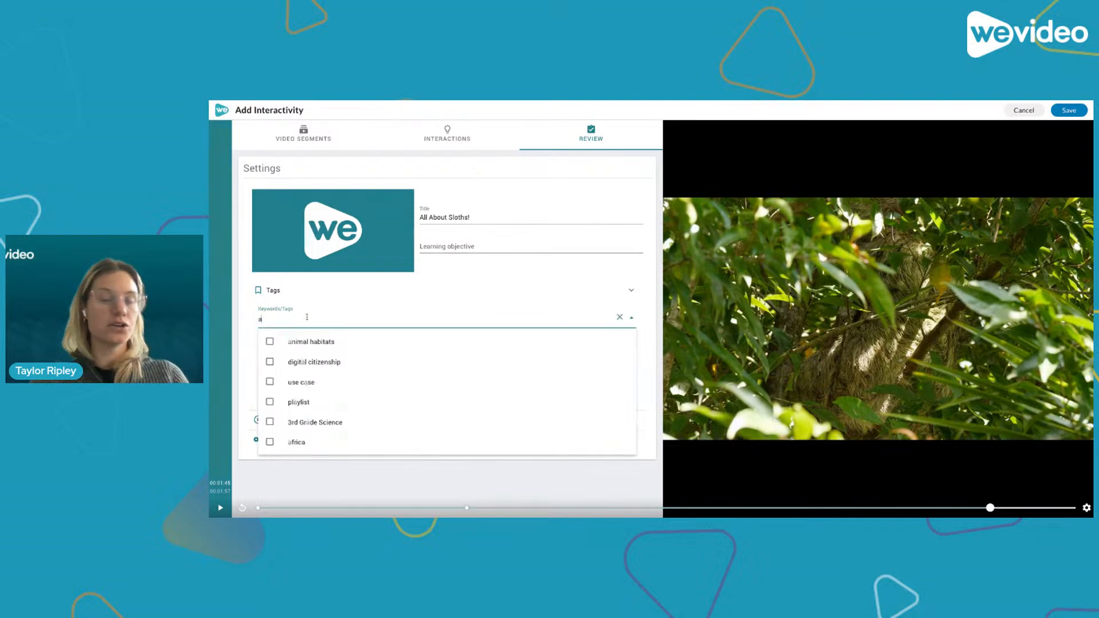
type("nimals")
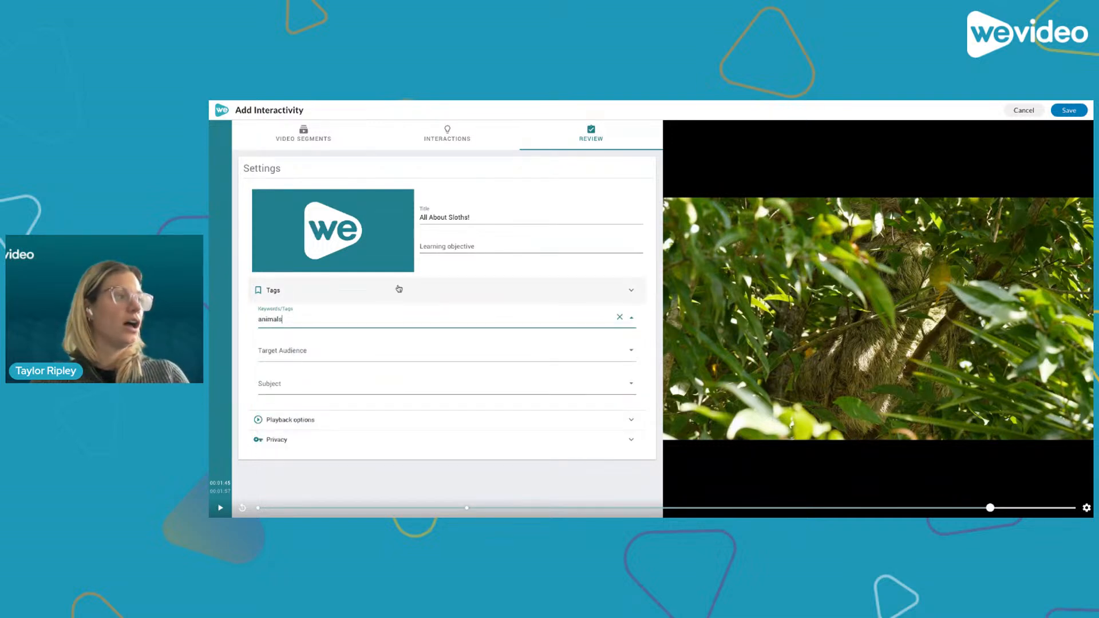
key("Return")
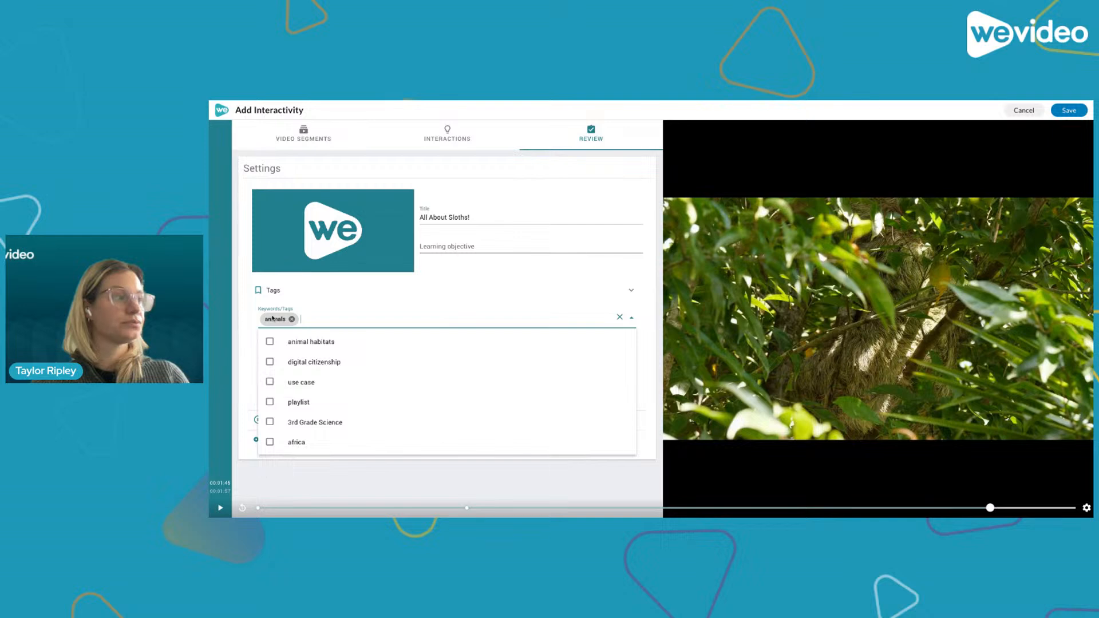
left_click(250, 316)
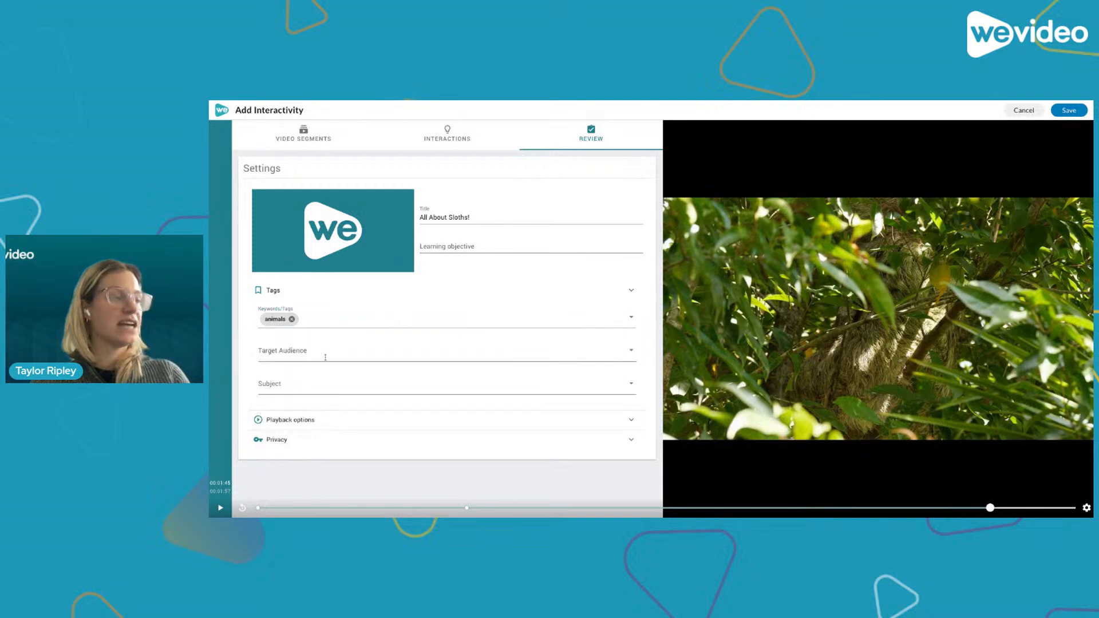
- Set the target audience to 1st-2nd and 3rd-5th
left_click(631, 351)
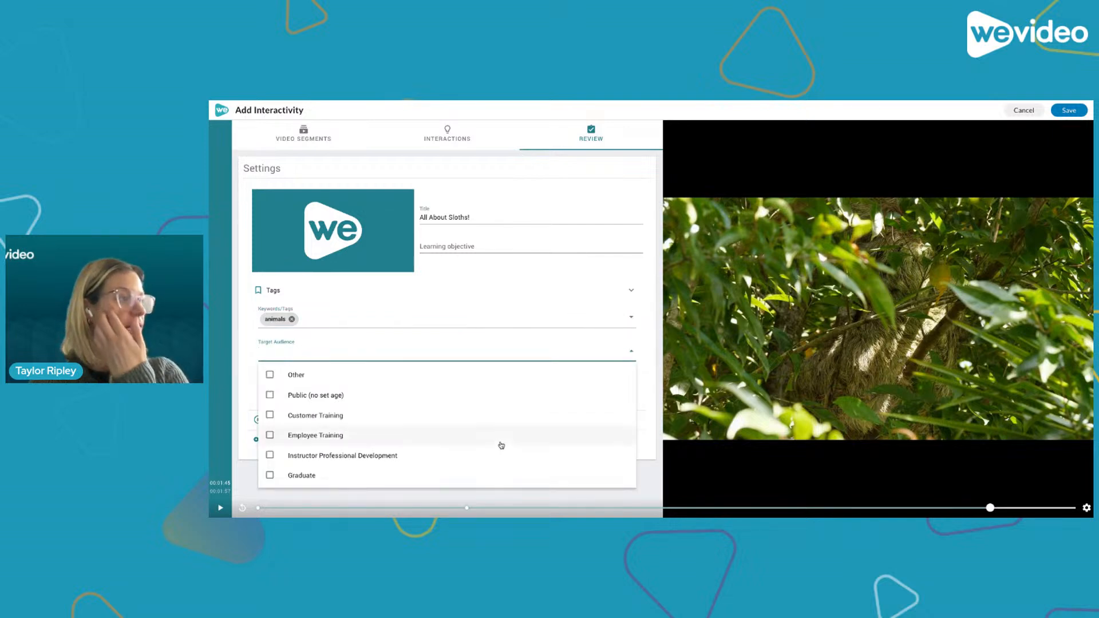
scroll(501, 446, "down", 2)
scroll(501, 446, "down", 3)
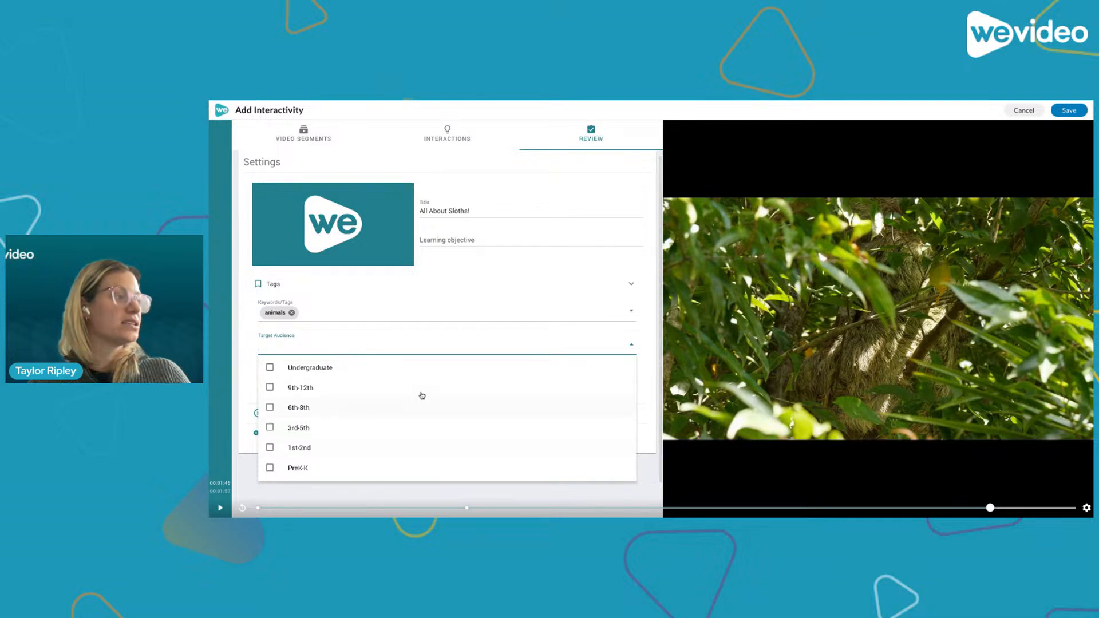
scroll(360, 446, "up", 1)
scroll(358, 447, "down", 1)
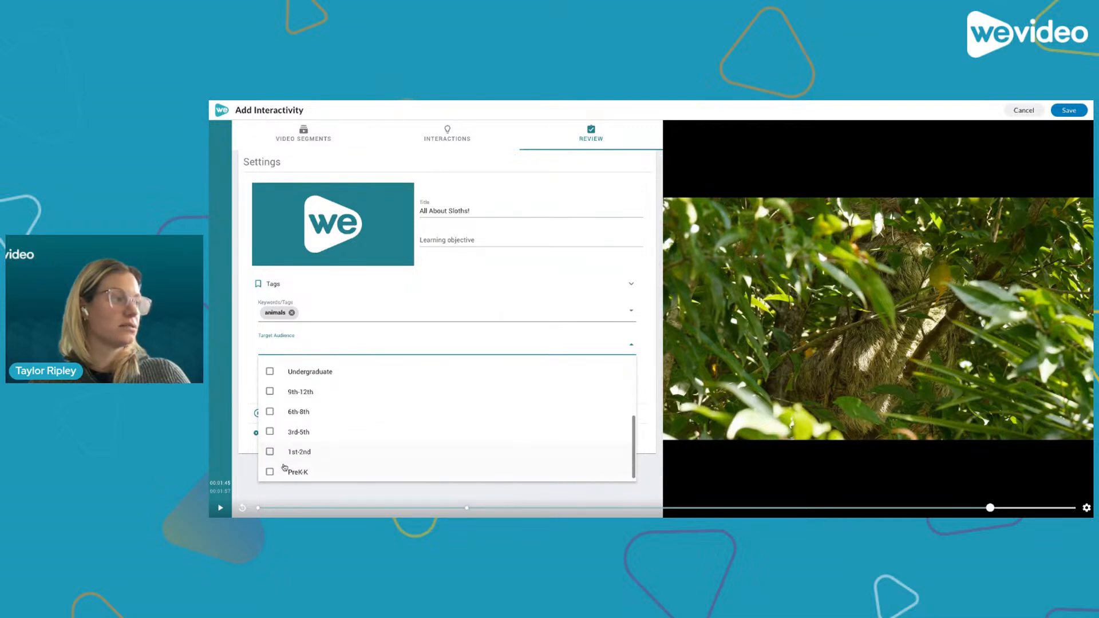
left_click(270, 450)
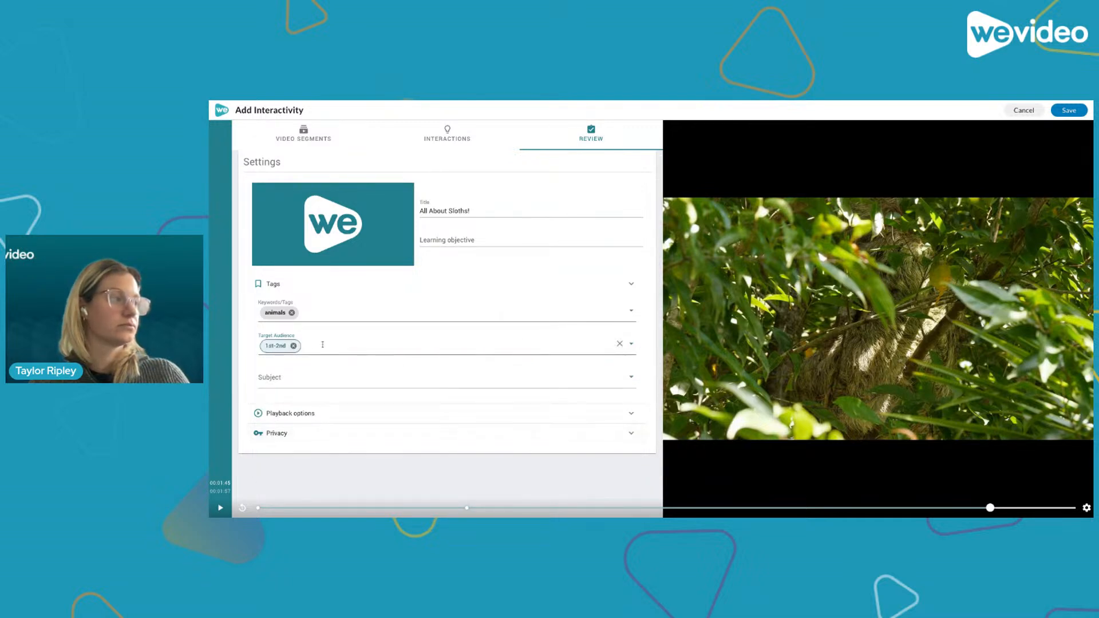
left_click(559, 346)
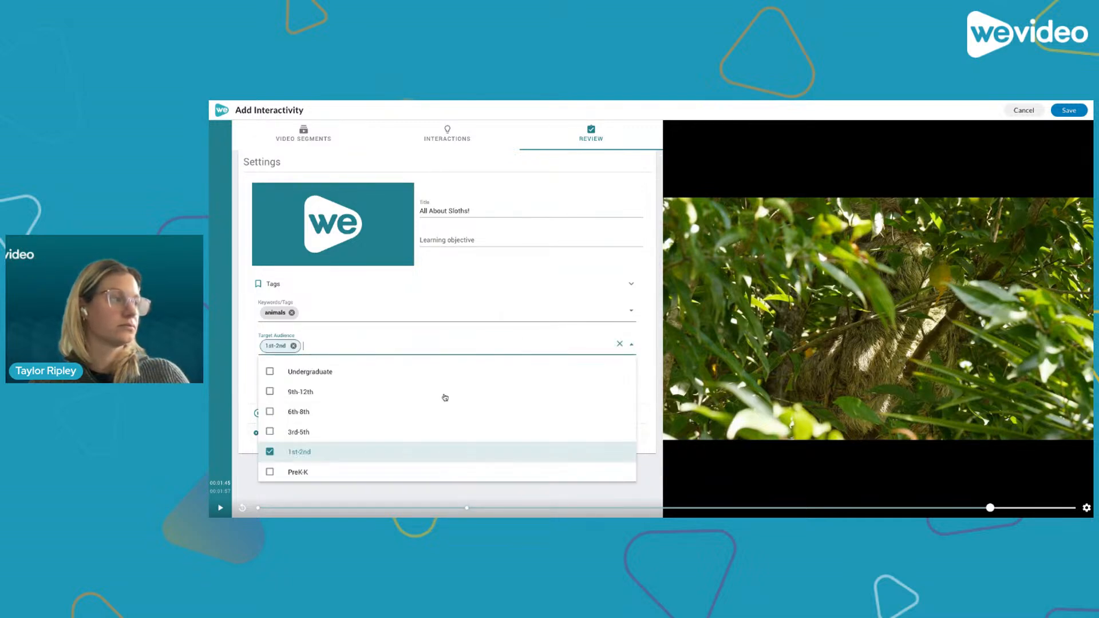
left_click(271, 434)
left_click(368, 345)
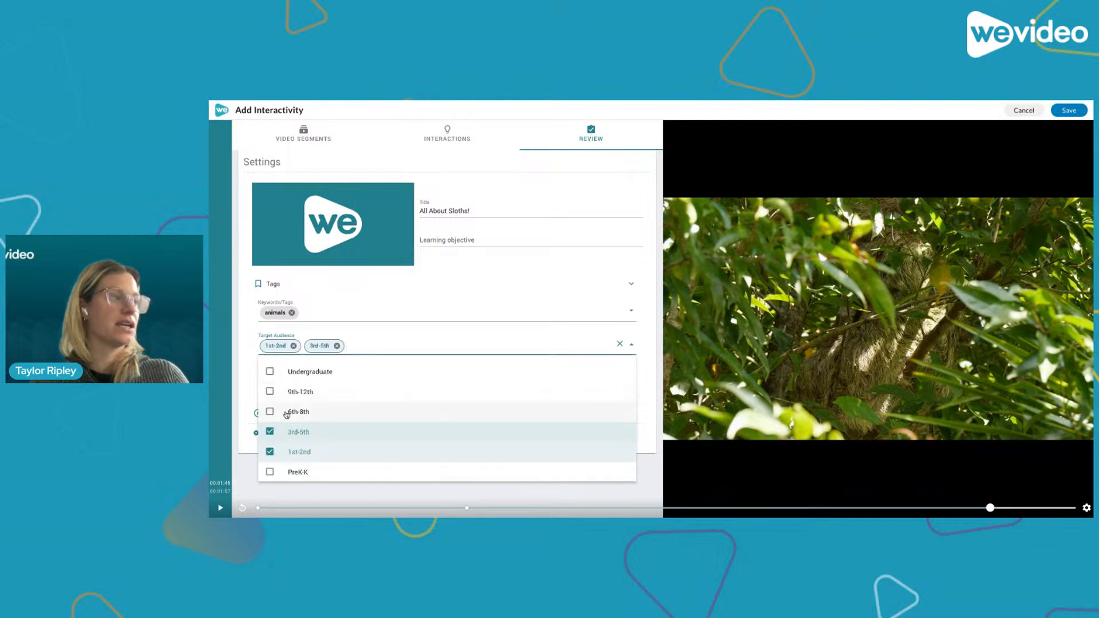
left_click(241, 361)
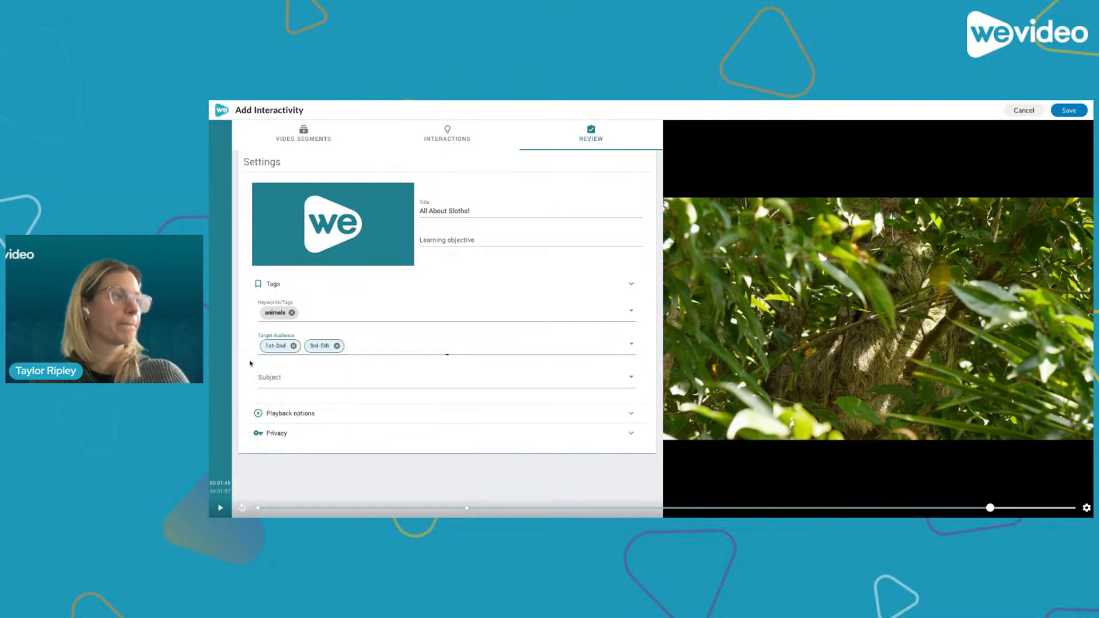
- Set the subject to Biology and Science
left_click(632, 377)
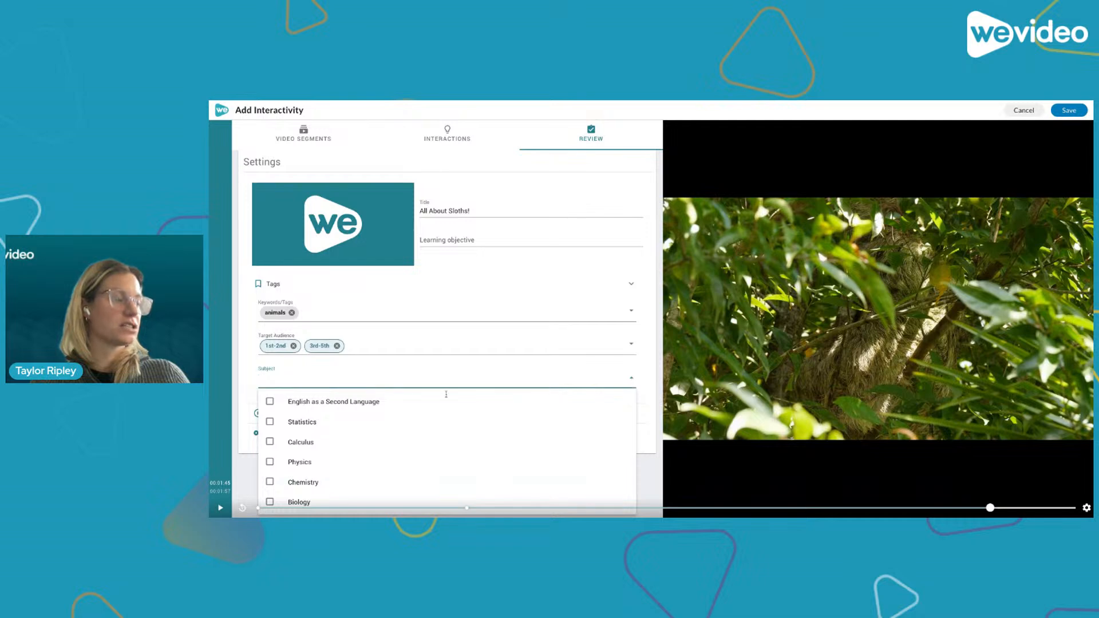
scroll(403, 421, "down", 3)
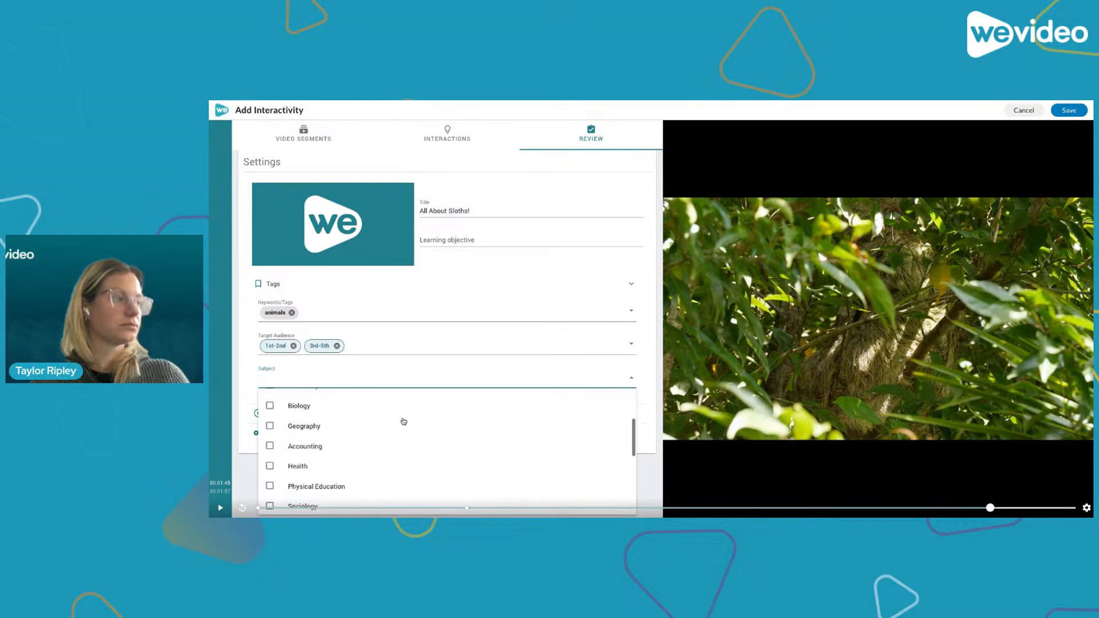
left_click(270, 410)
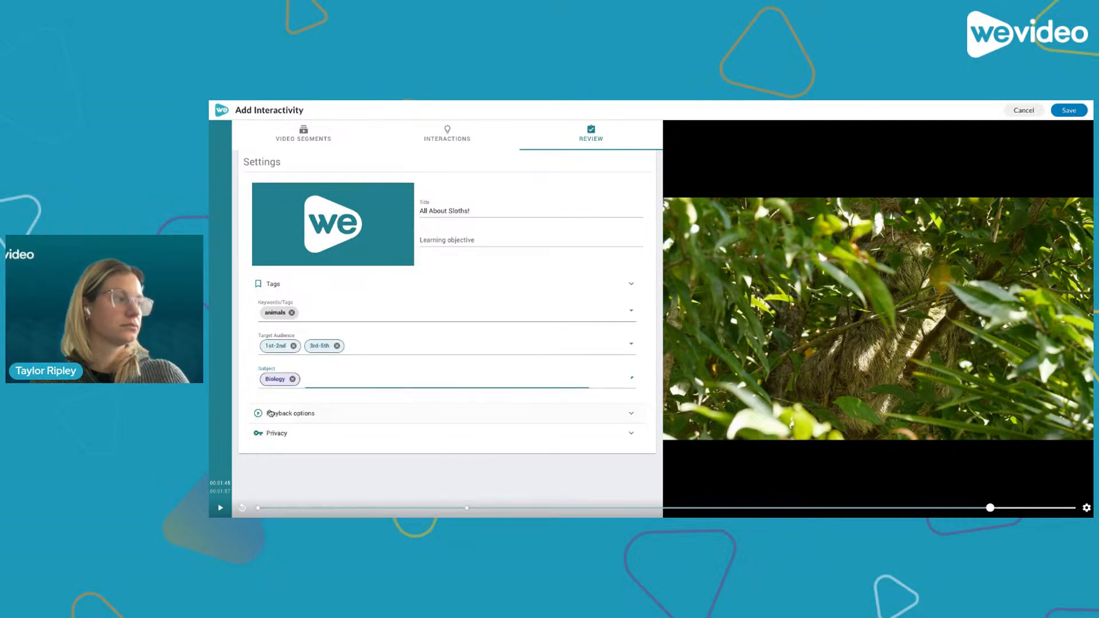
left_click(319, 378)
scroll(320, 468, "down", 2)
scroll(320, 468, "down", 4)
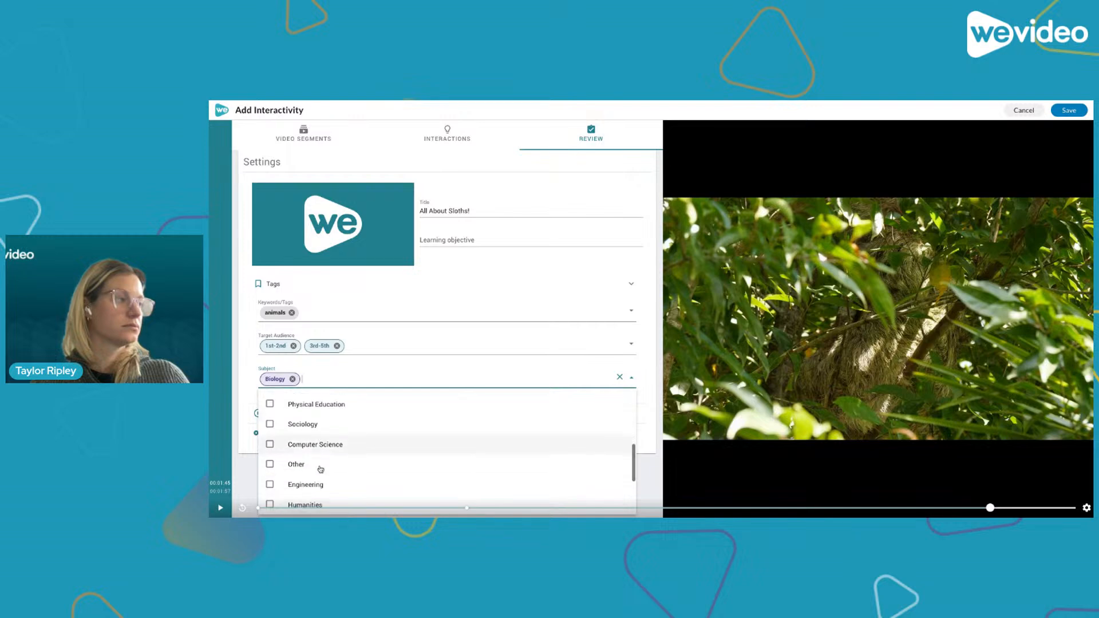
scroll(321, 424, "down", 5)
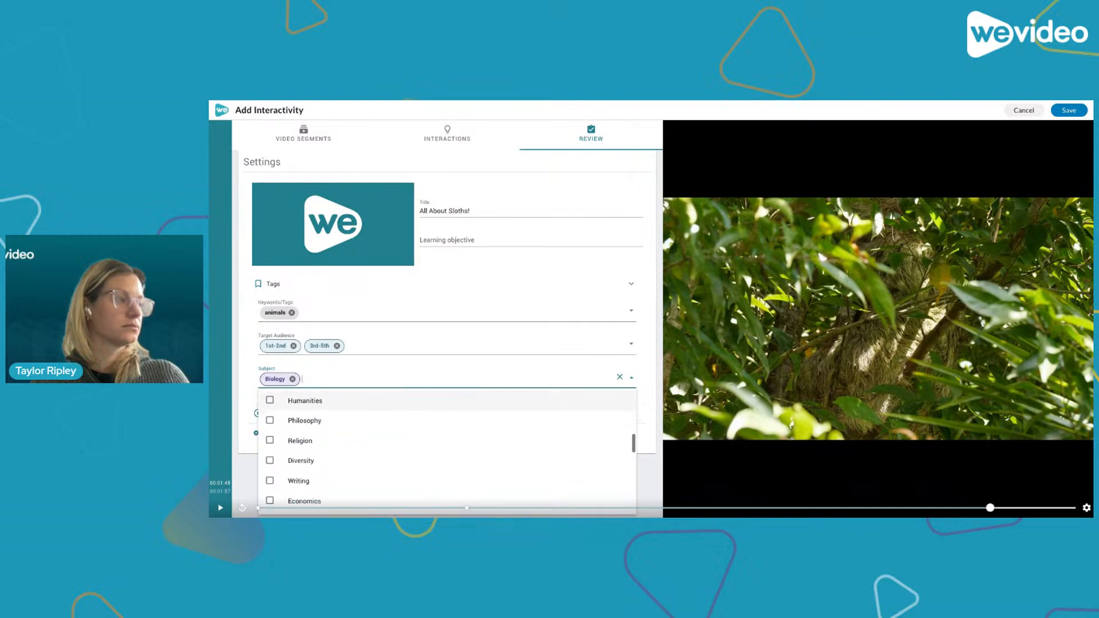
scroll(320, 423, "down", 5)
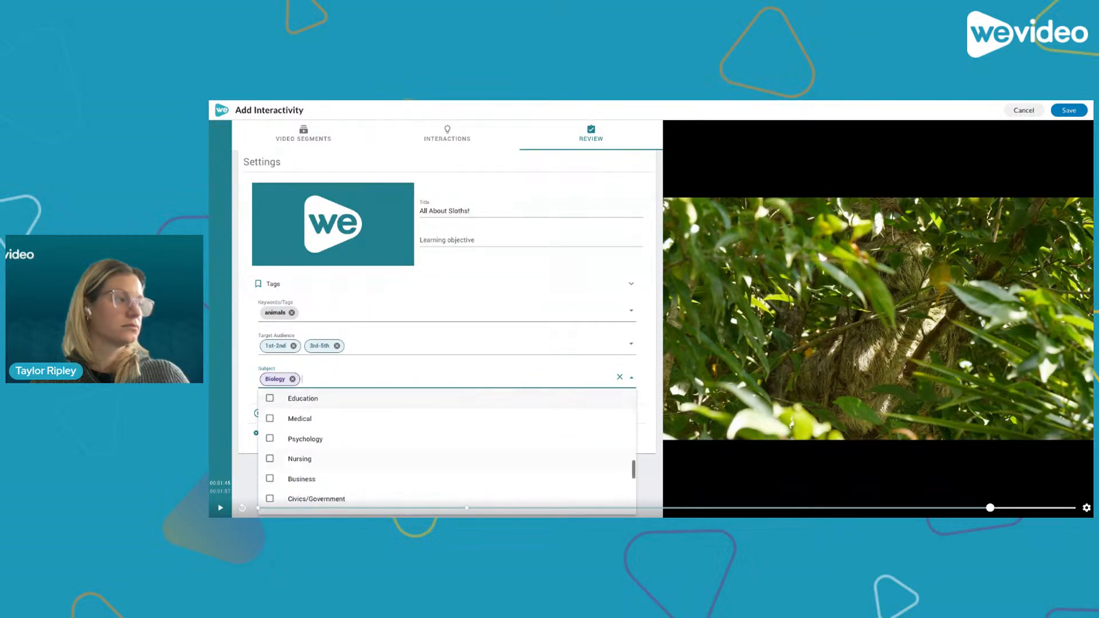
scroll(317, 460, "down", 2)
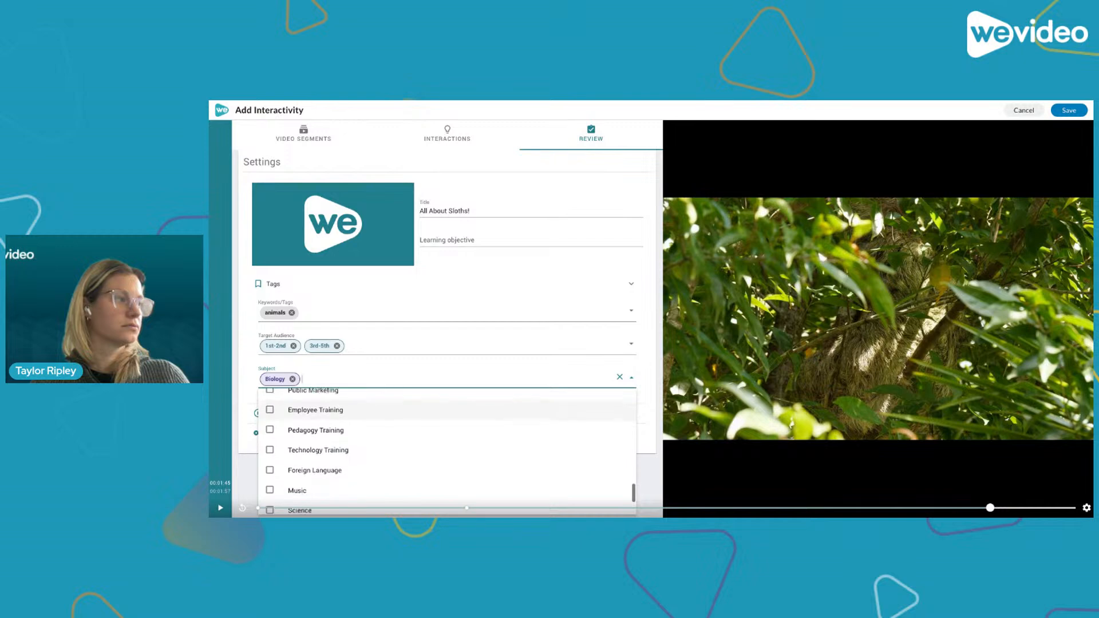
left_click(317, 458)
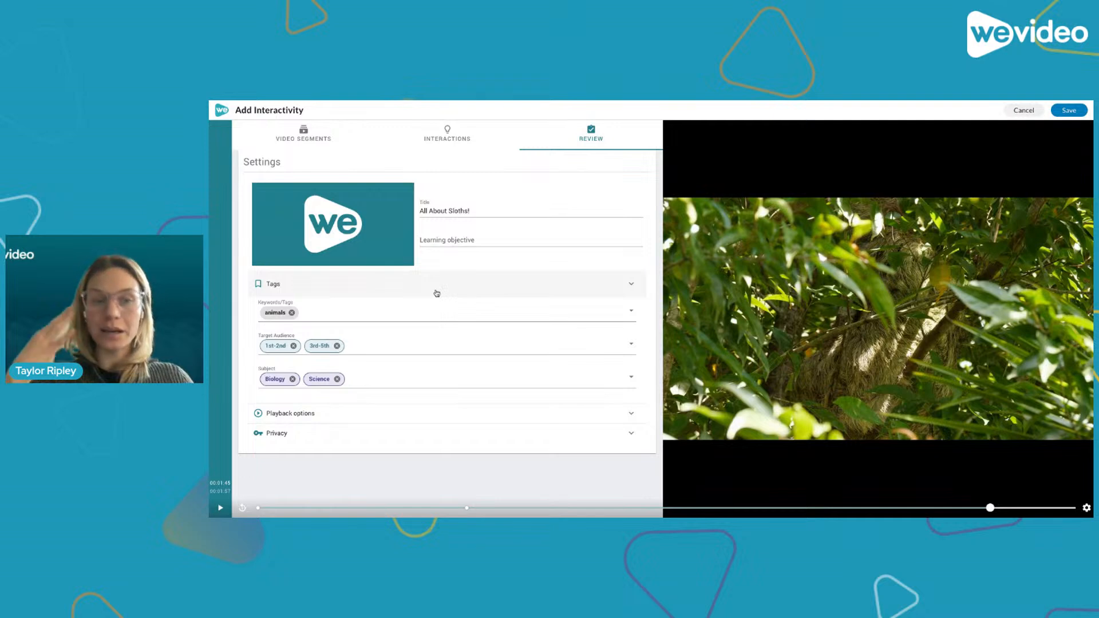
- Try enabling learner retakes and the completion requirement of a score of at least 100 in the playback options
left_click(632, 288)
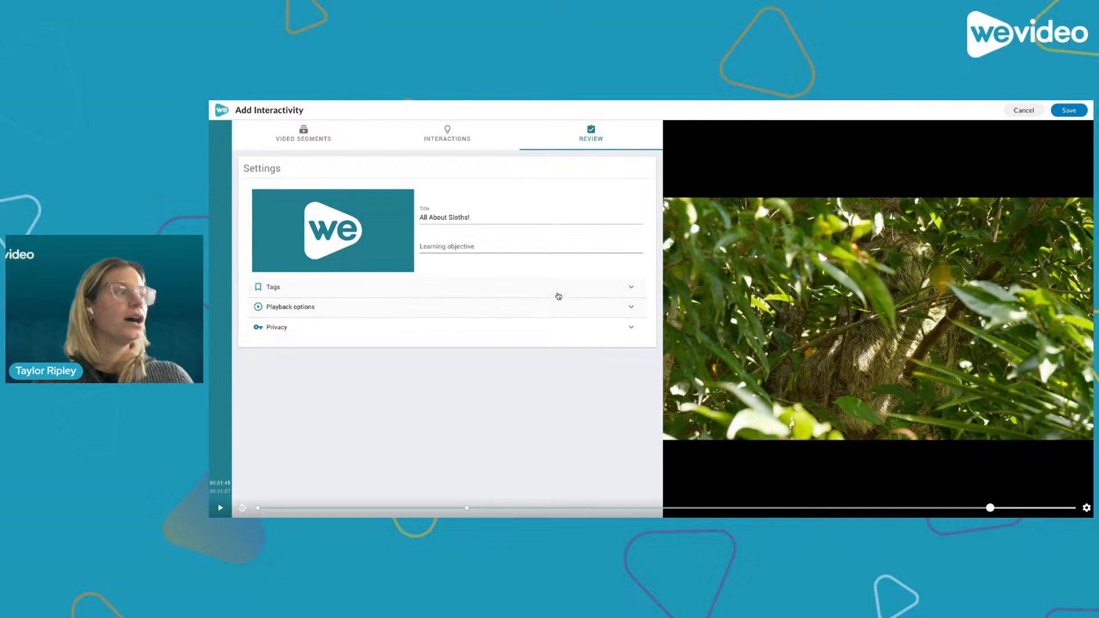
left_click(632, 308)
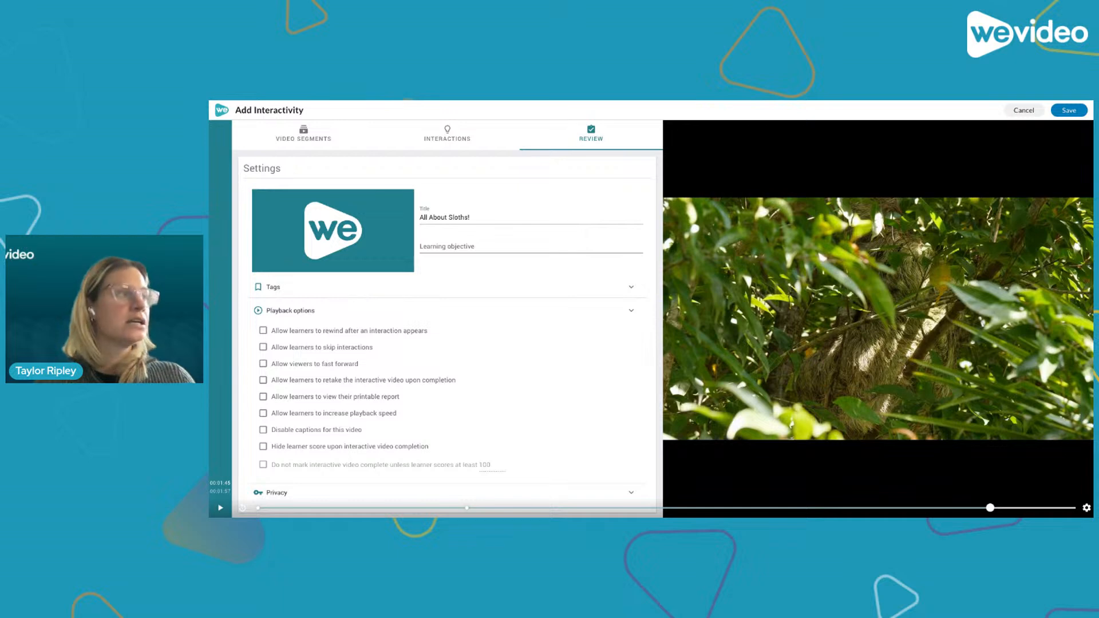
scroll(506, 415, "down", 1)
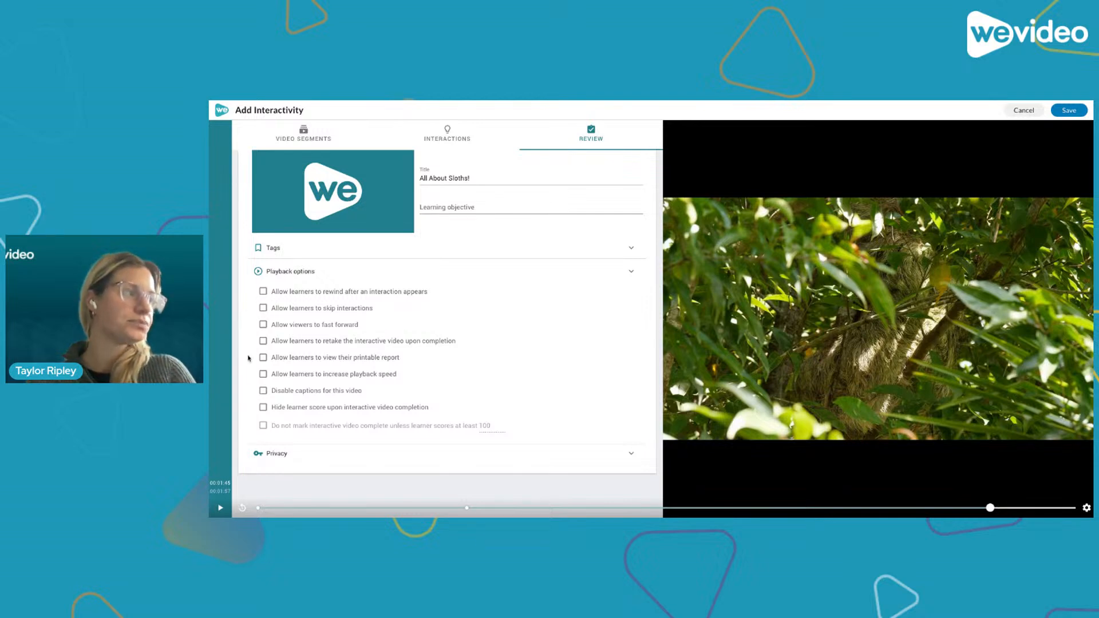
left_click(263, 342)
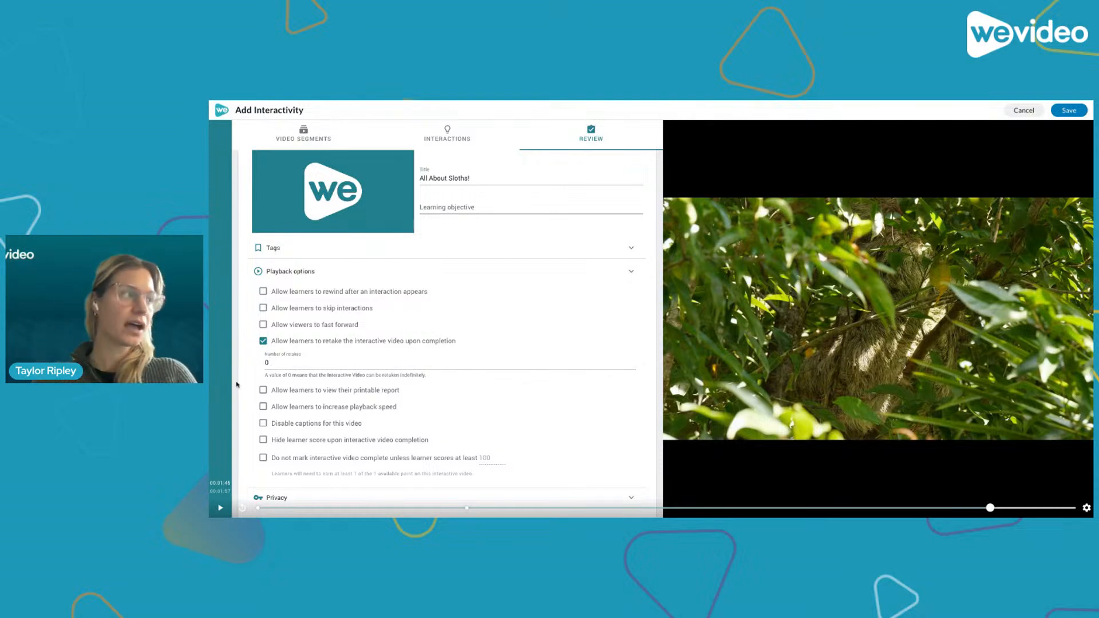
scroll(269, 367, "down", 1)
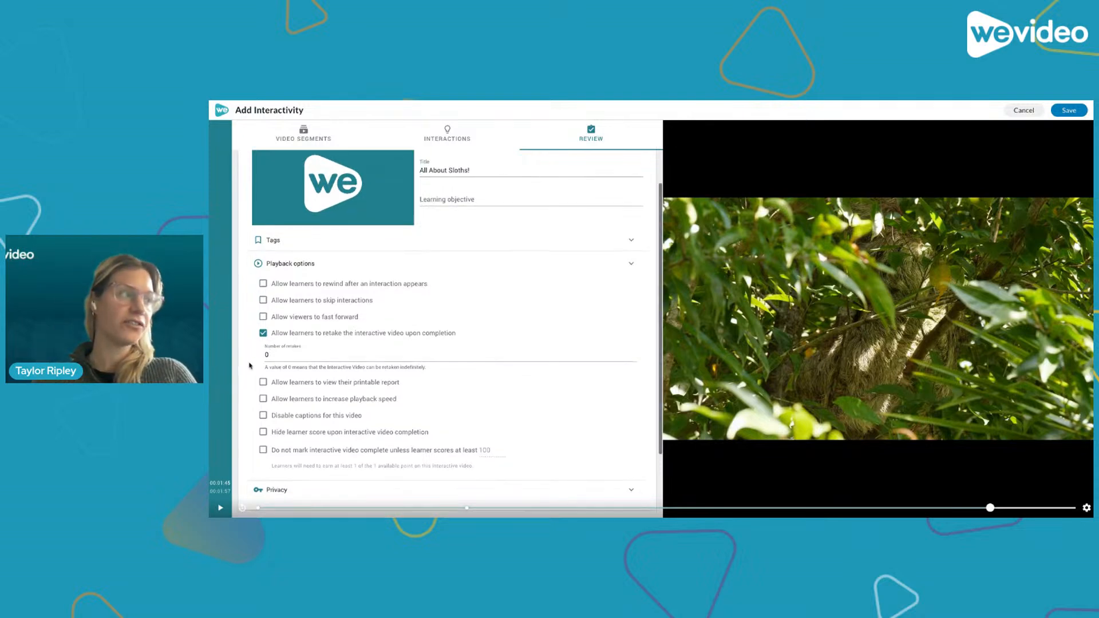
left_click(263, 451)
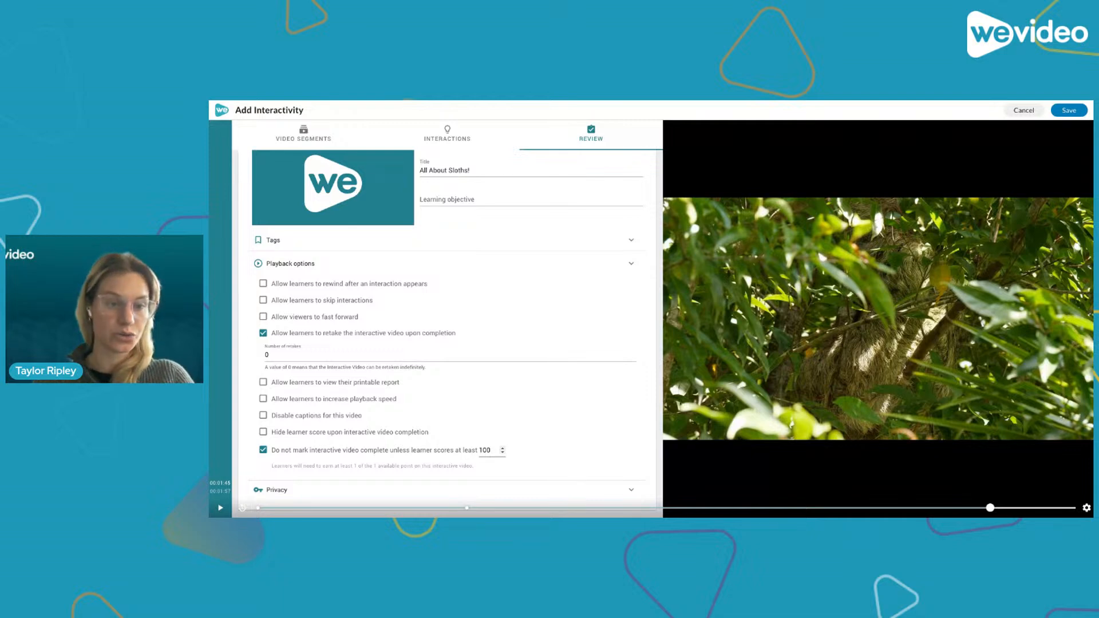
left_click(263, 450)
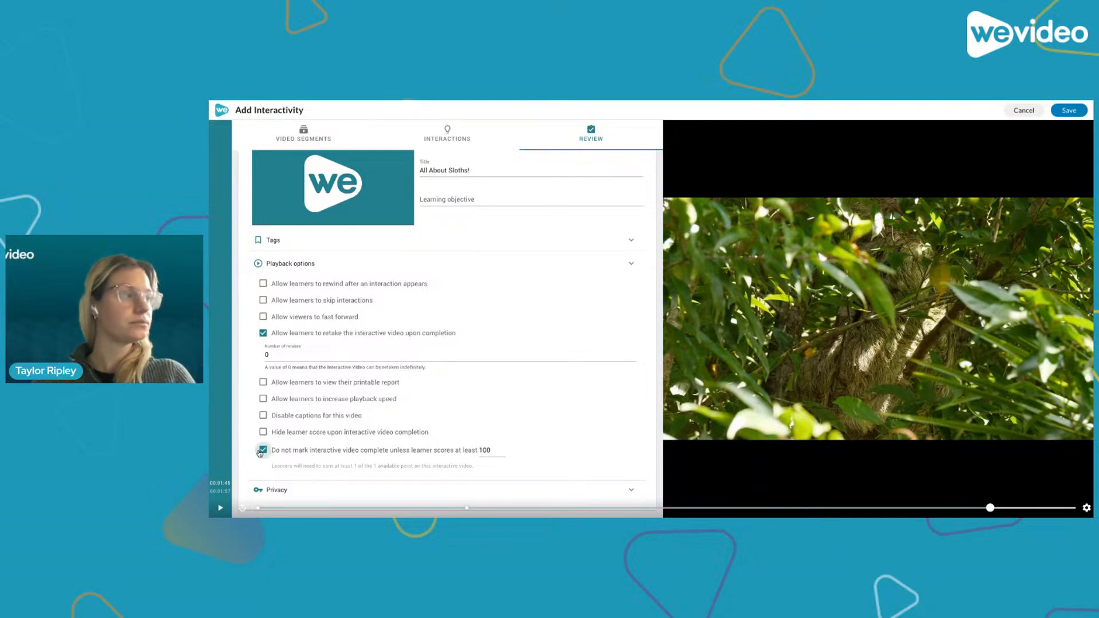
left_click(263, 332)
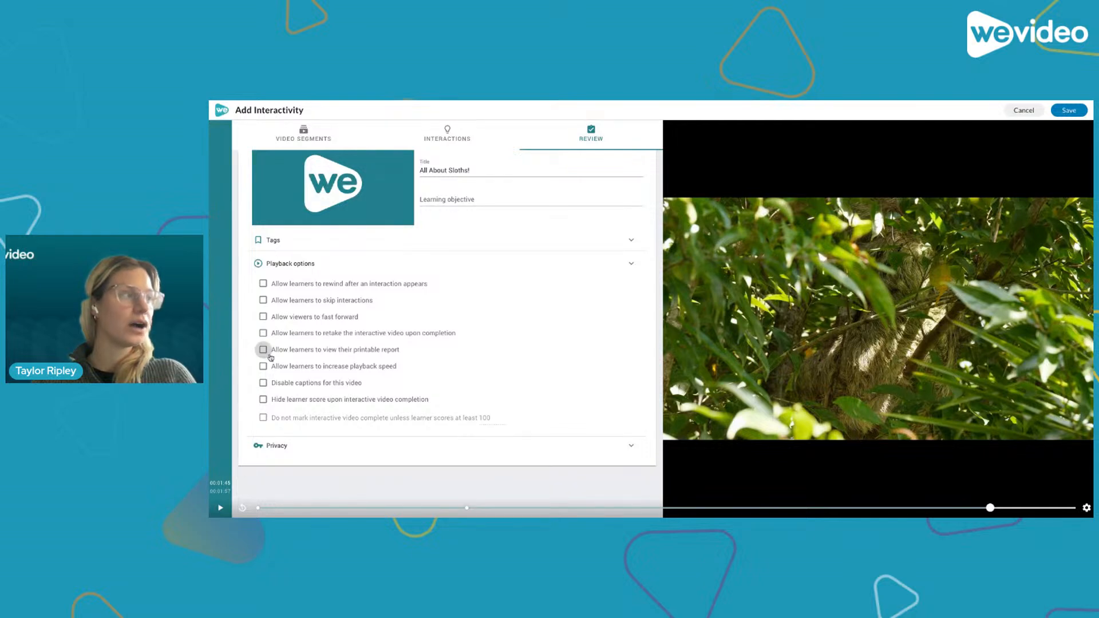
- Try enabling the printable report and hiding the learner score, then collapse the playback options
left_click(263, 350)
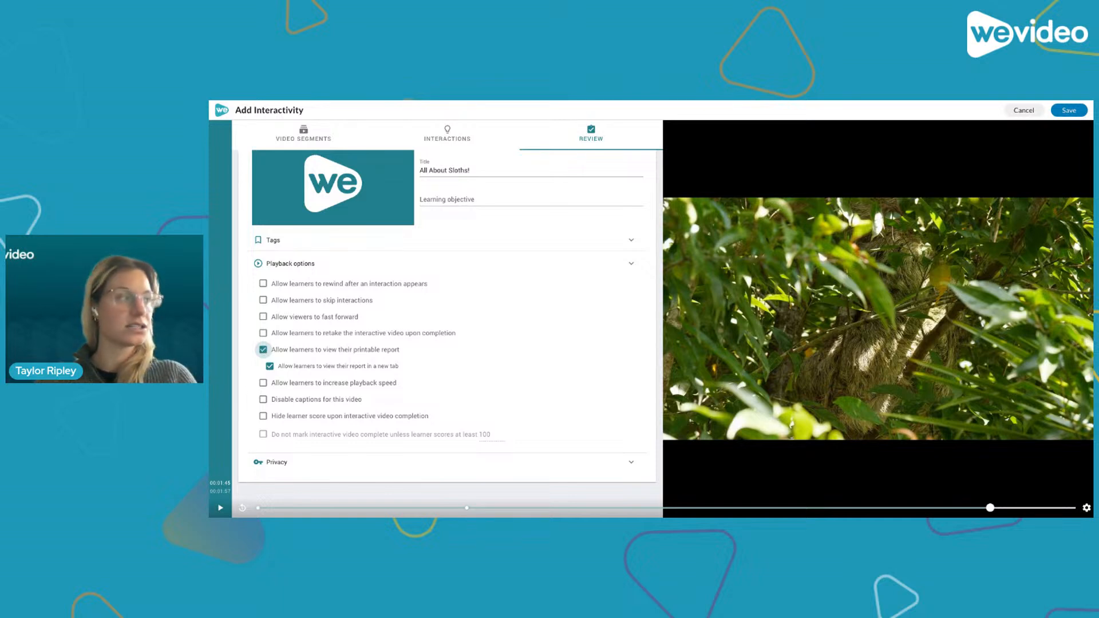
left_click(263, 349)
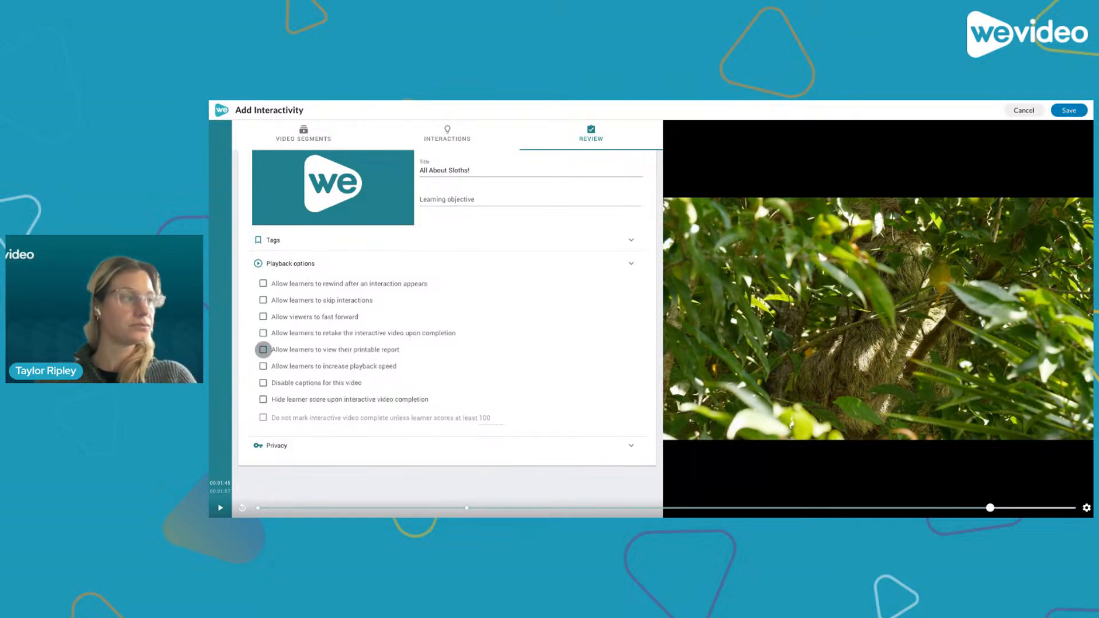
left_click(263, 400)
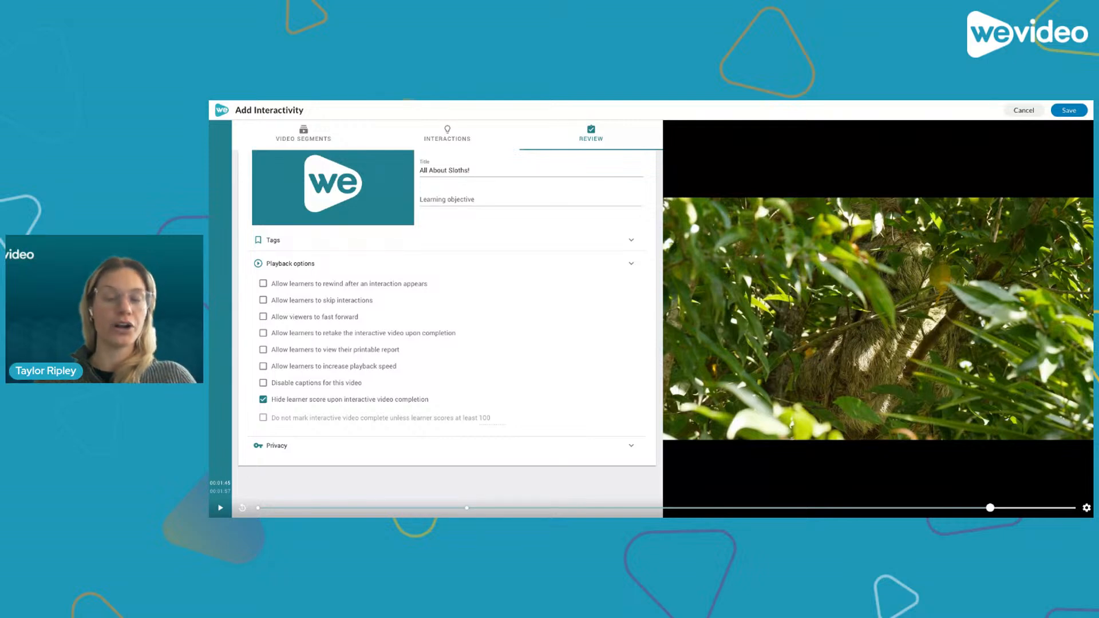
mouse_move(303, 416)
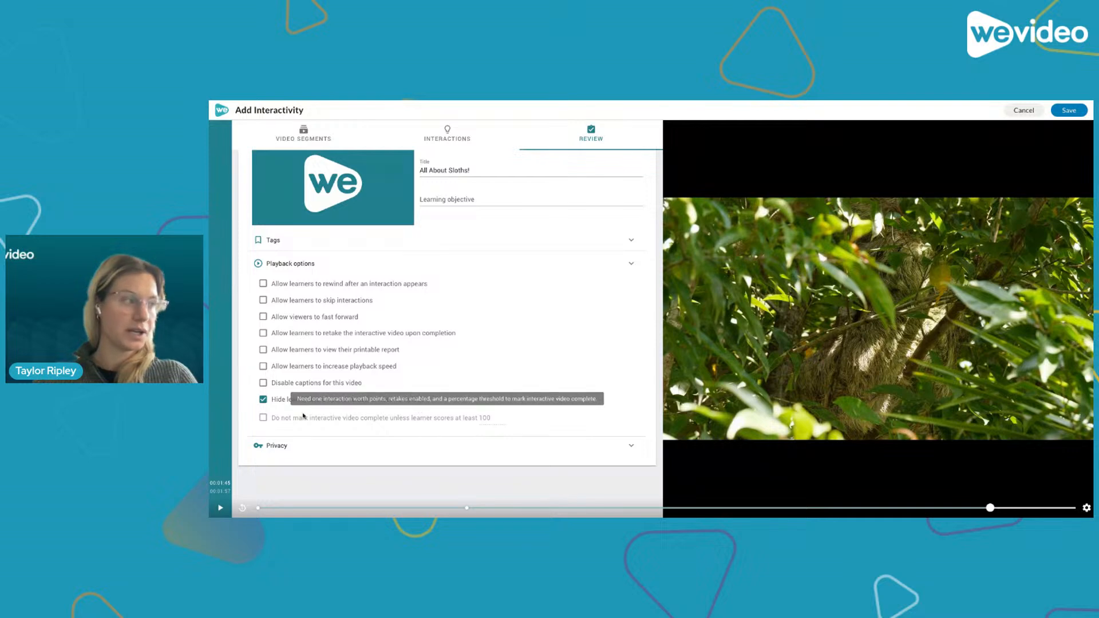
left_click(263, 400)
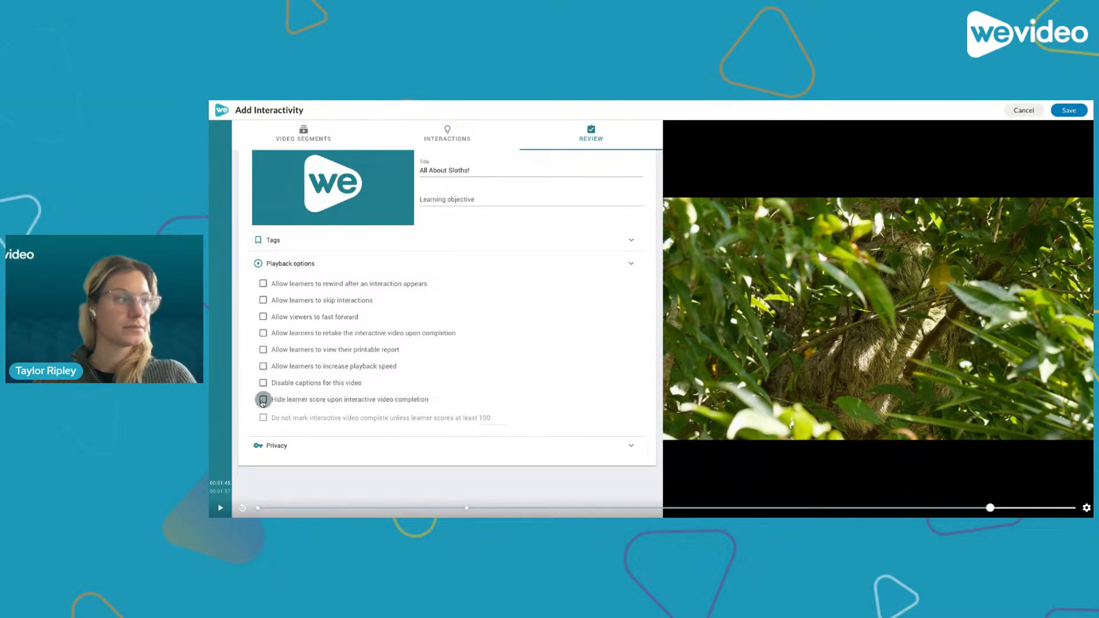
left_click(633, 262)
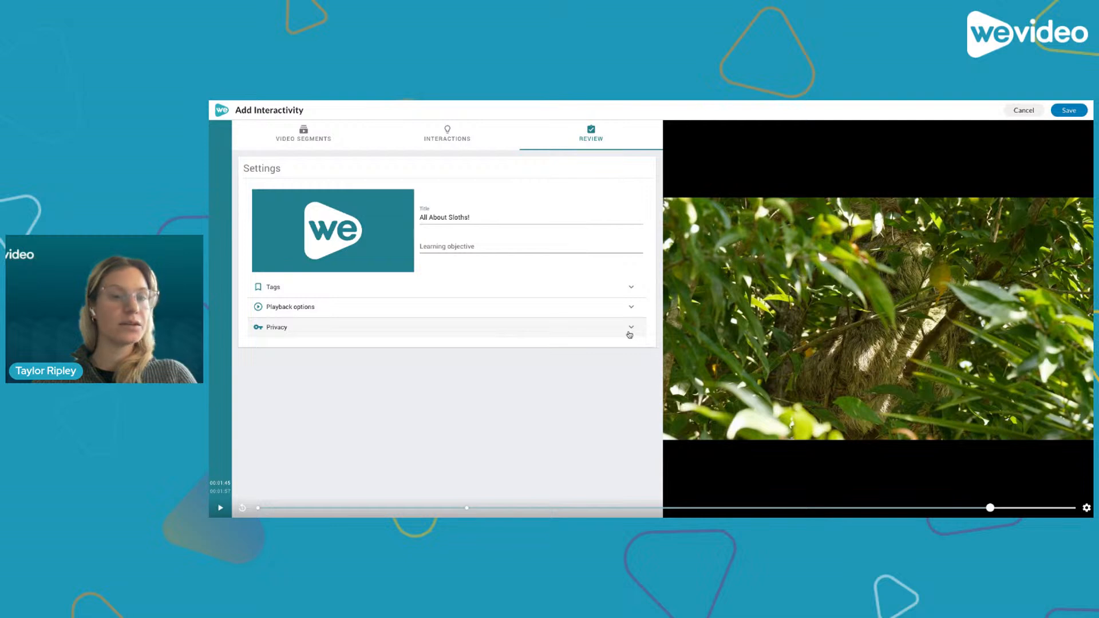
- Try the school/site-only and public privacy settings, return to private, and collapse the privacy section
left_click(630, 331)
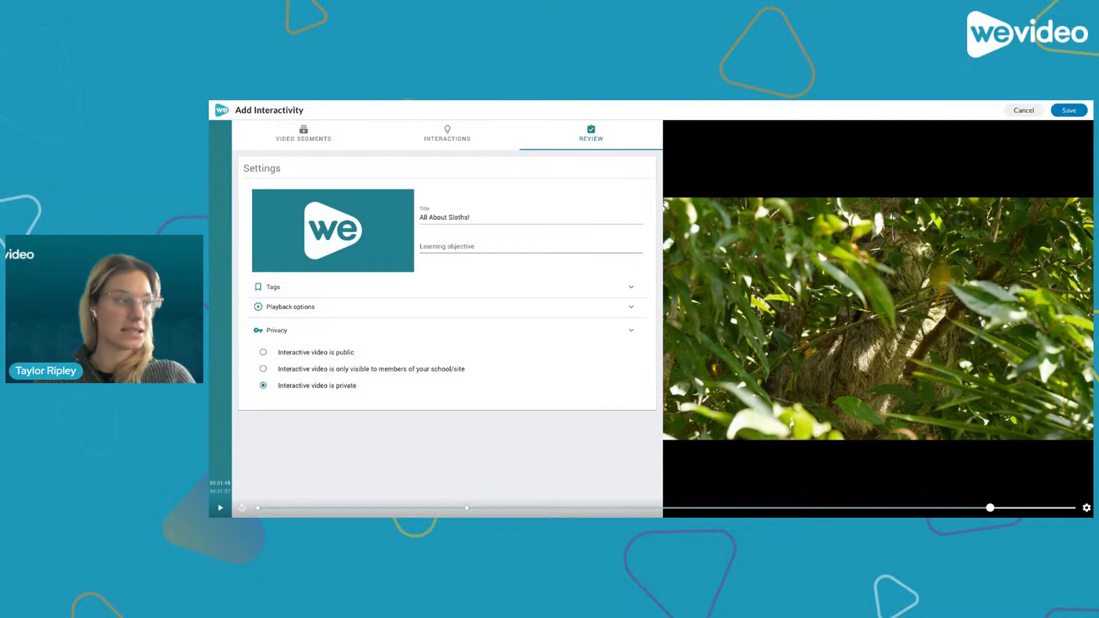
left_click(275, 373)
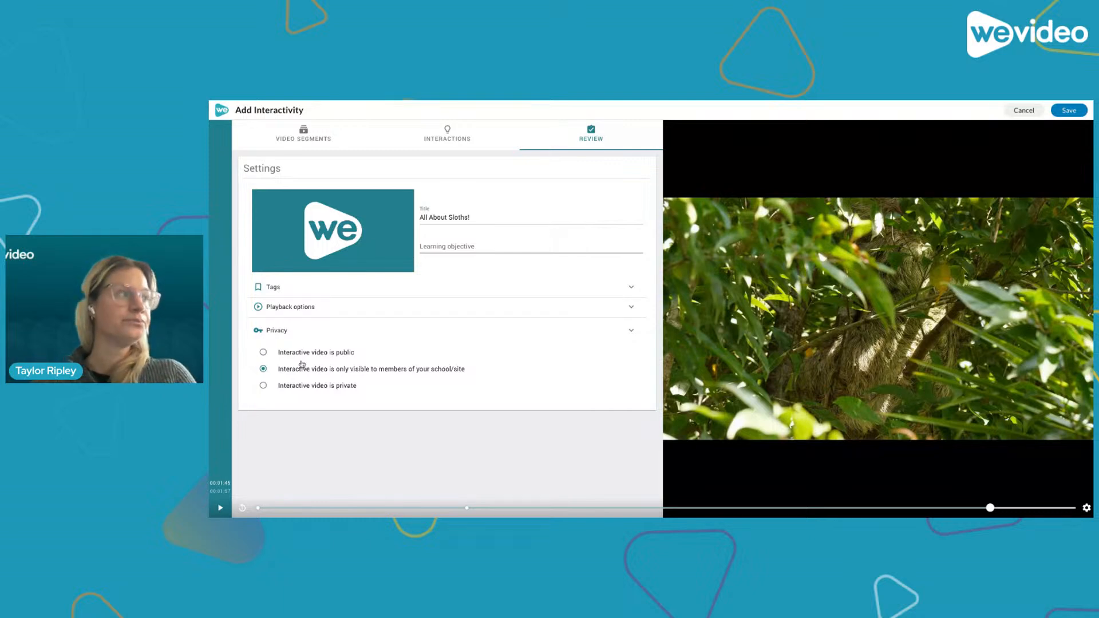
left_click(263, 352)
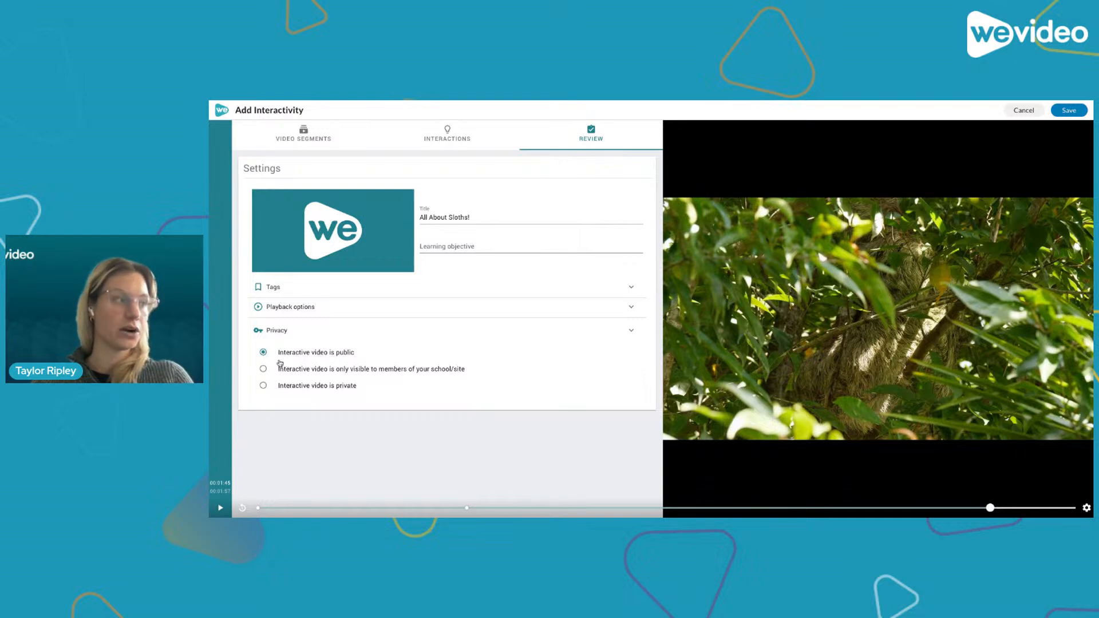
left_click(261, 388)
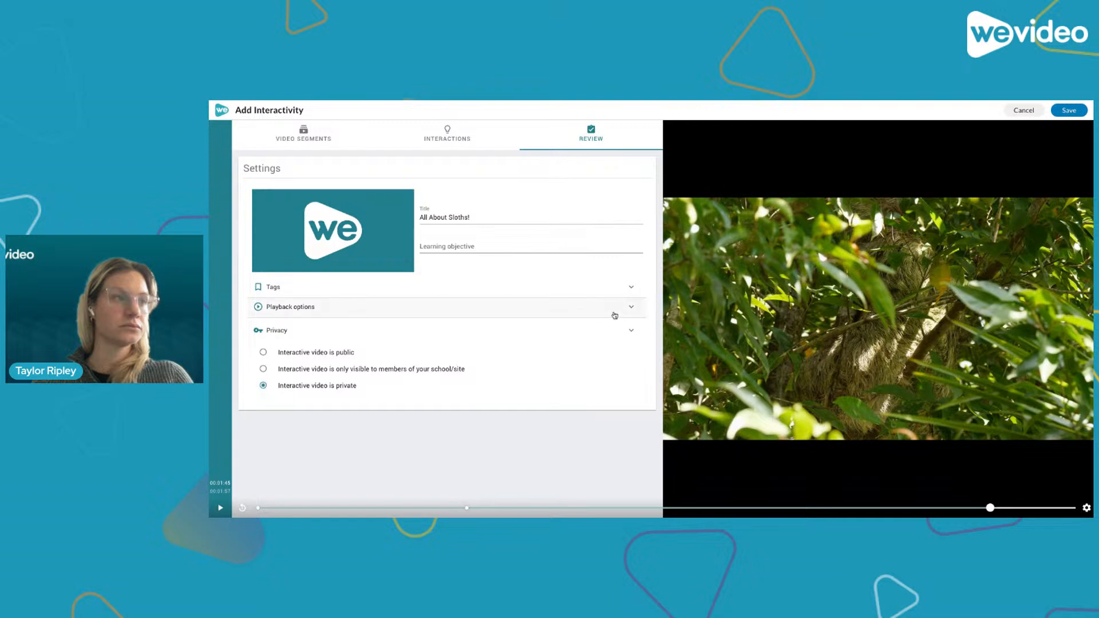
left_click(624, 329)
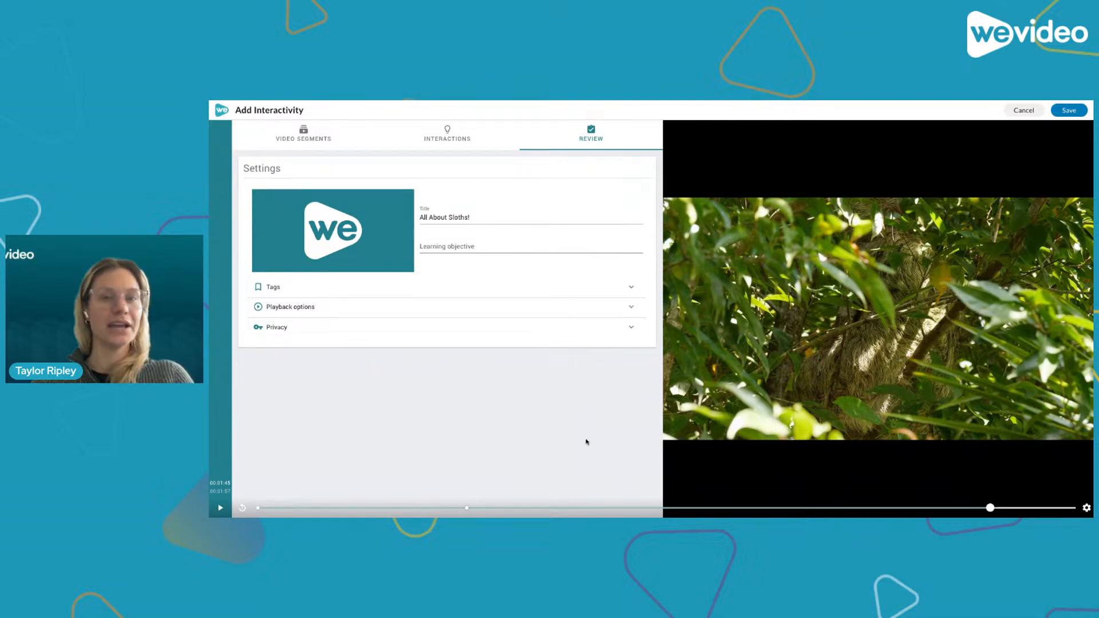
- Save the interactive video and dismiss the assignment screen without assigning
left_click(1068, 110)
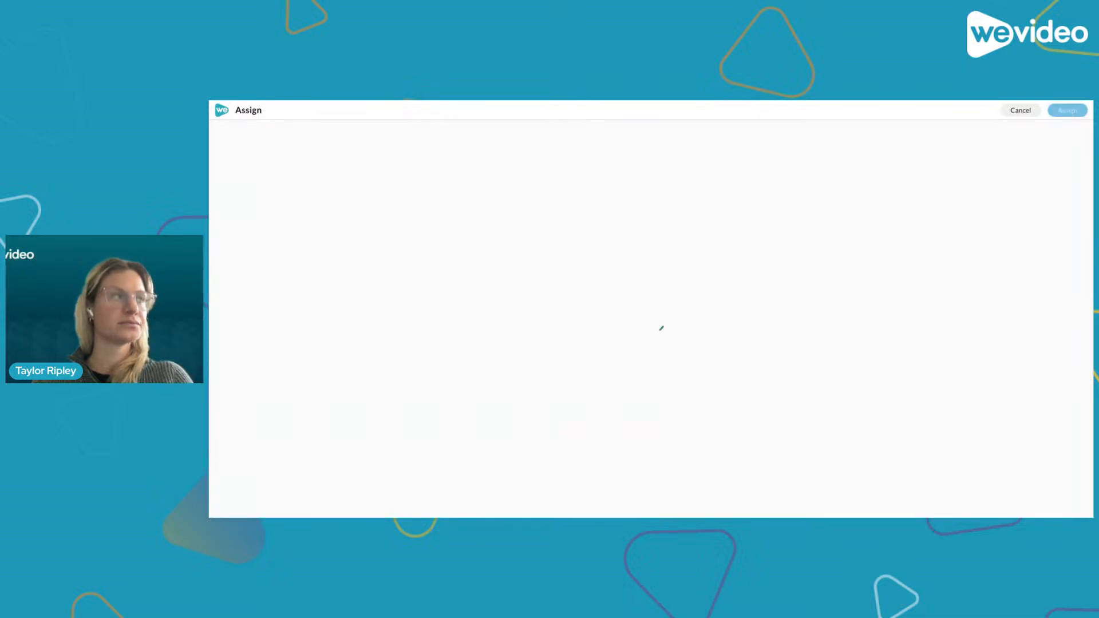
left_click(1020, 110)
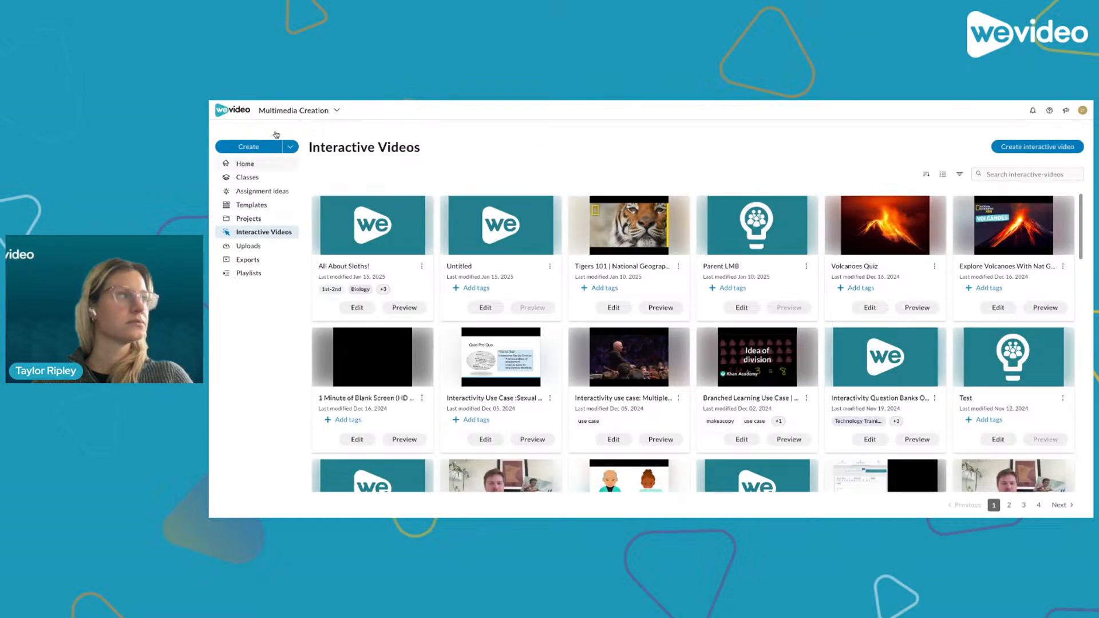
- Switch to the Interactivity workspace and assign All About Sloths! to the January Webinar! class
left_click(298, 110)
left_click(300, 175)
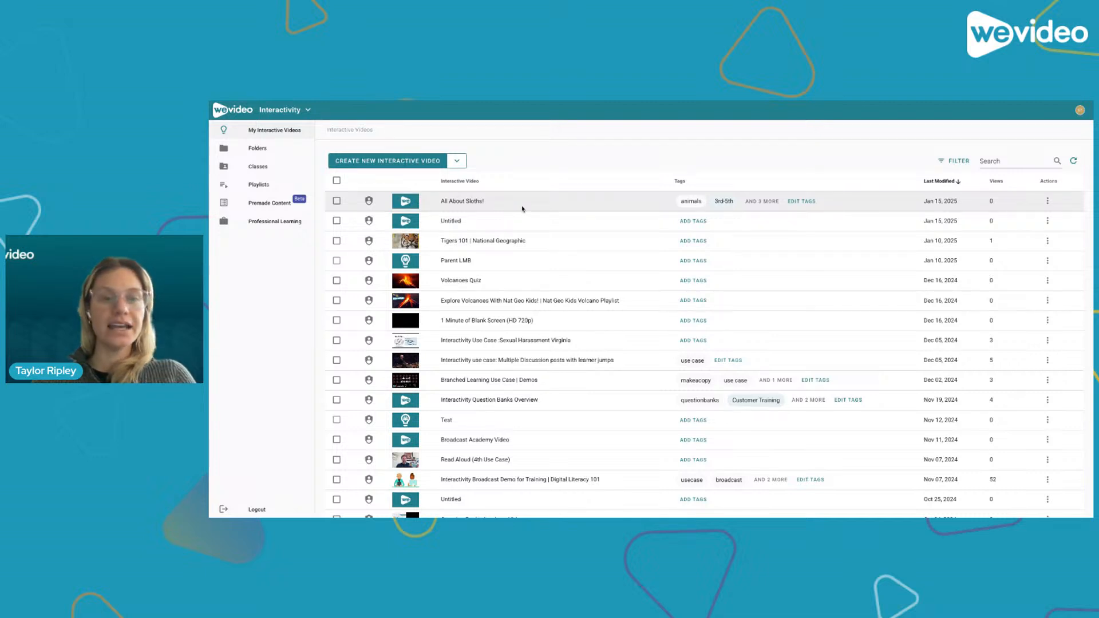
left_click(1048, 201)
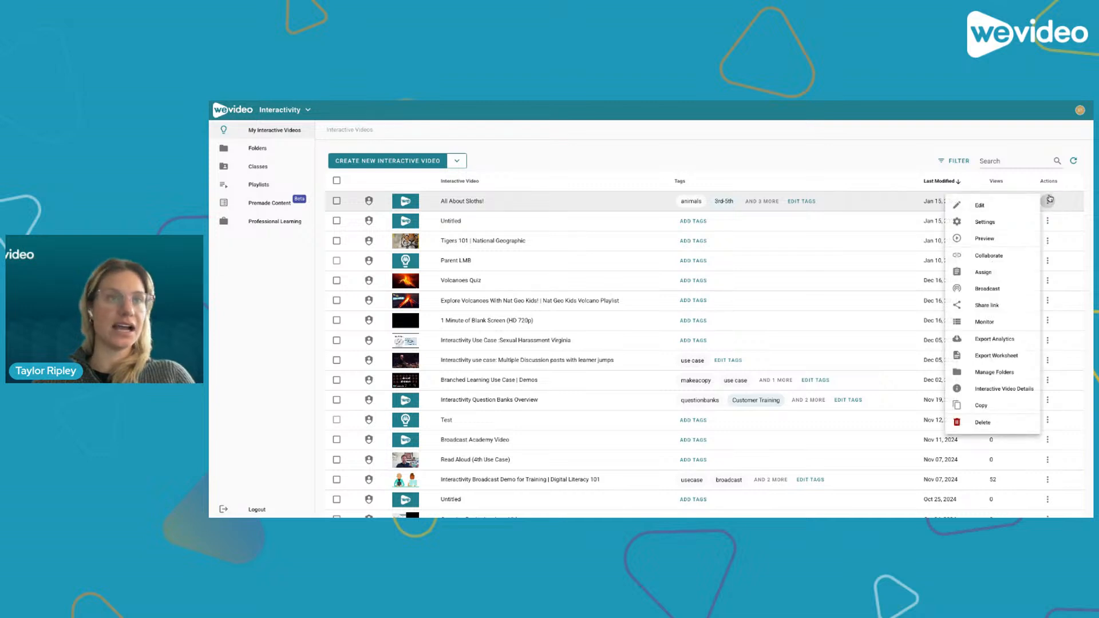
left_click(965, 277)
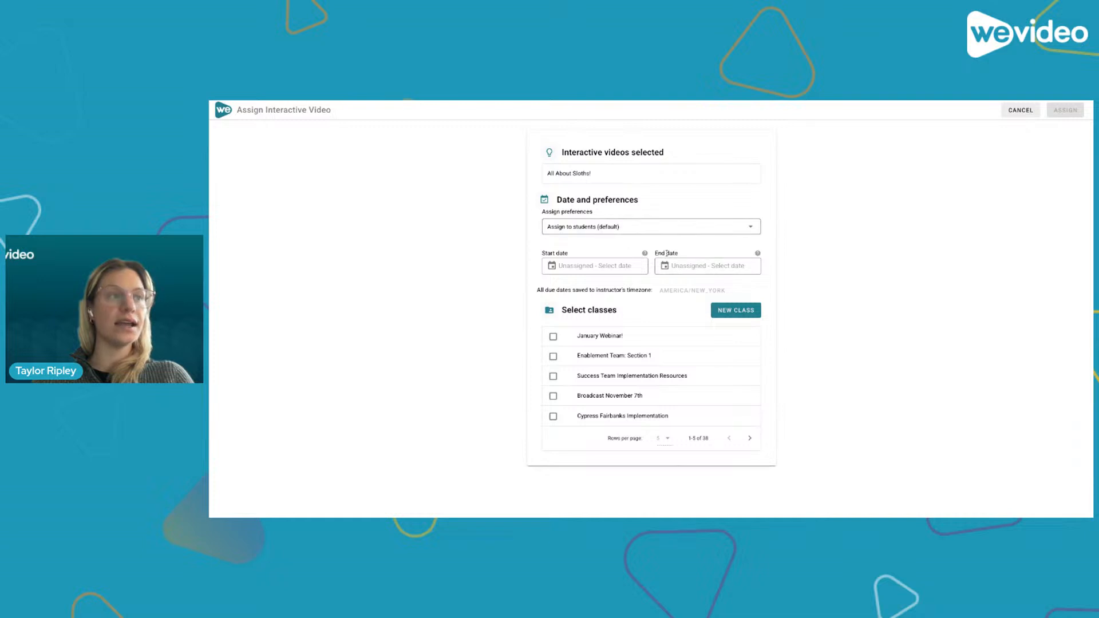
left_click(554, 337)
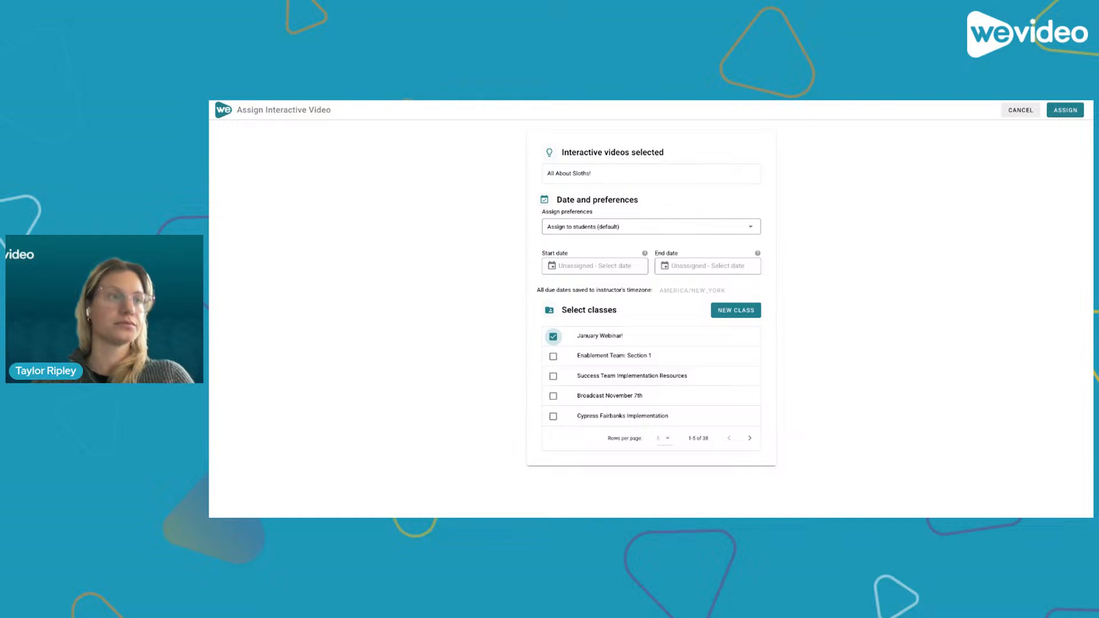
left_click(1062, 117)
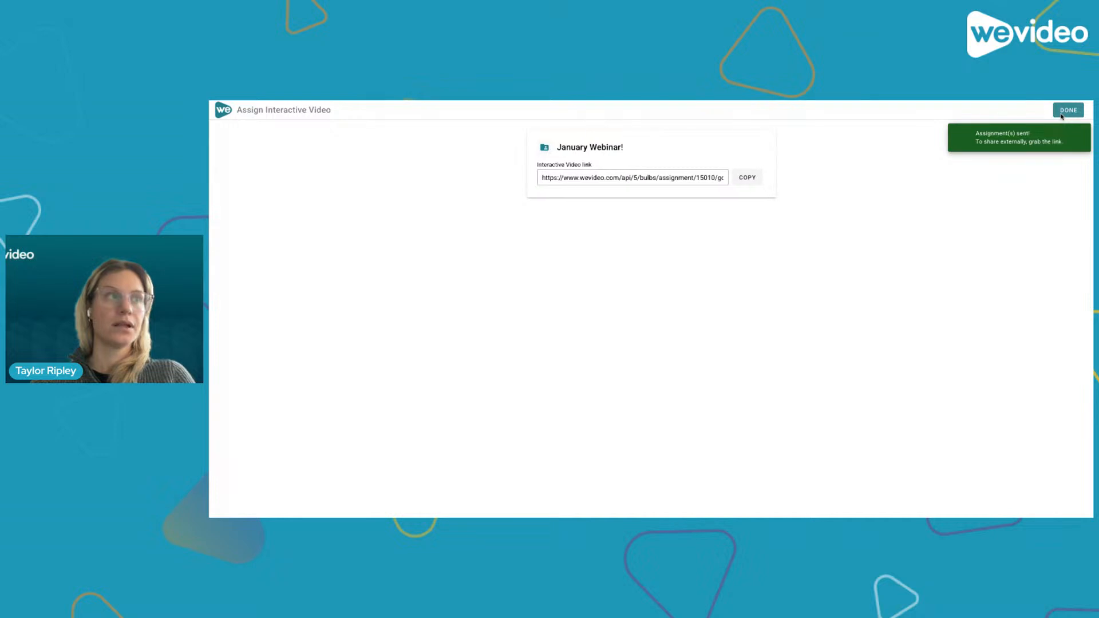
- Copy the interactive video link for the assignment and close the assignment screen
left_click(754, 184)
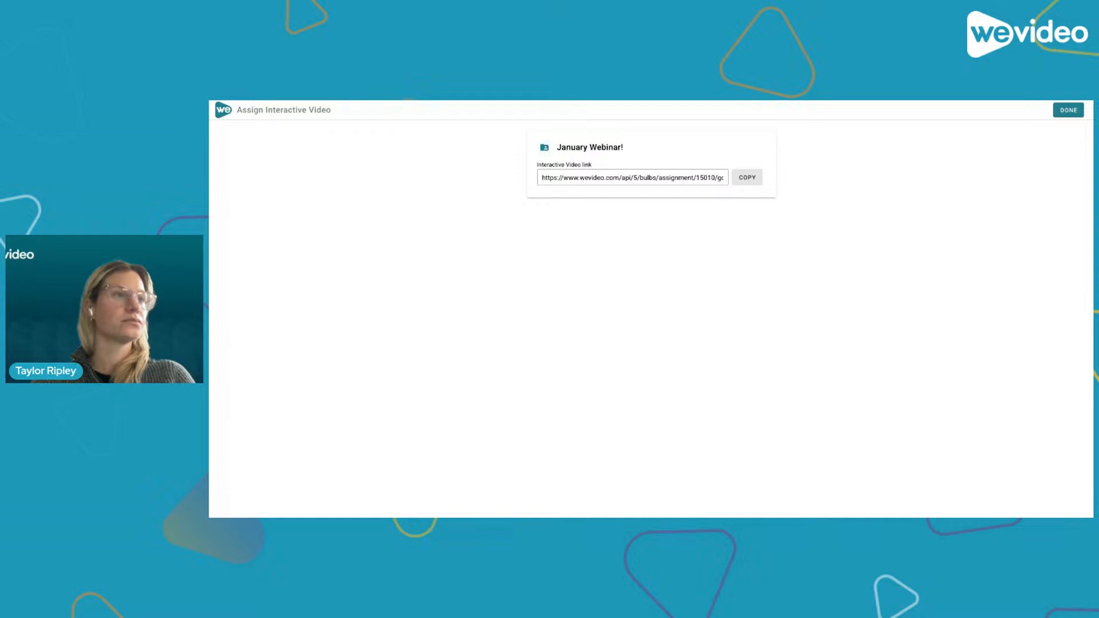
left_click(747, 178)
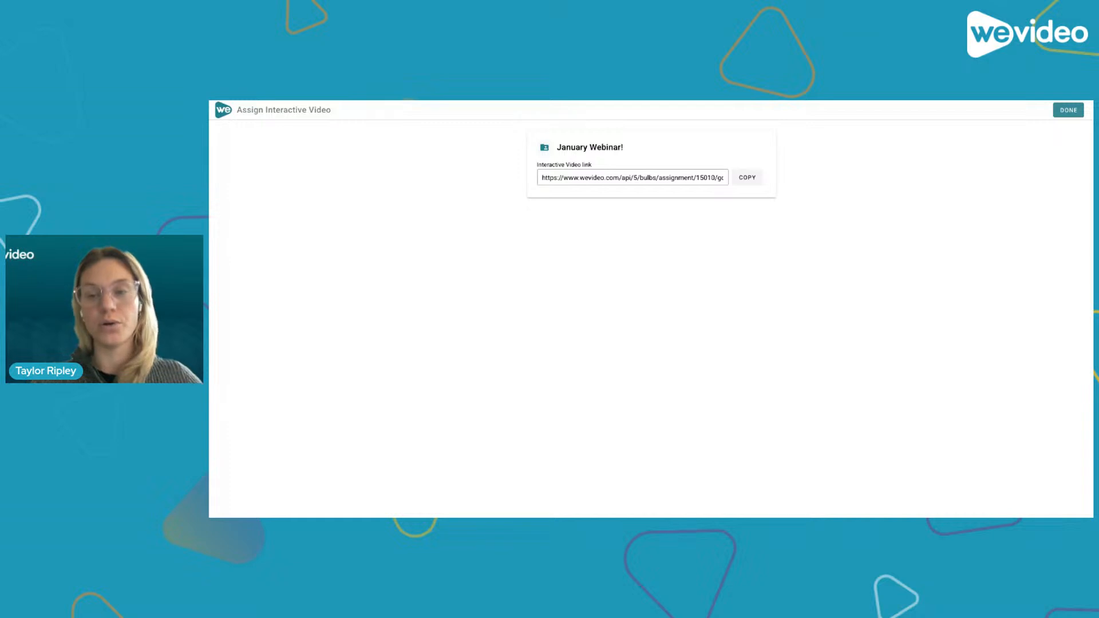
left_click(1063, 111)
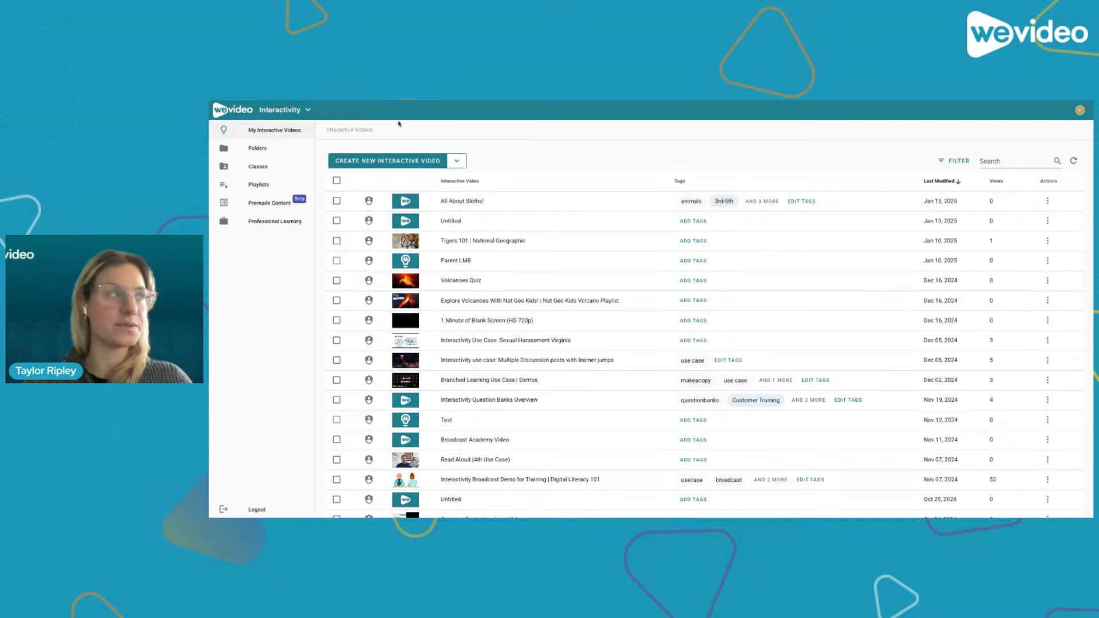
- Open the monitoring view for the January Webinar! assignment of All About Sloths!
left_click(409, 206)
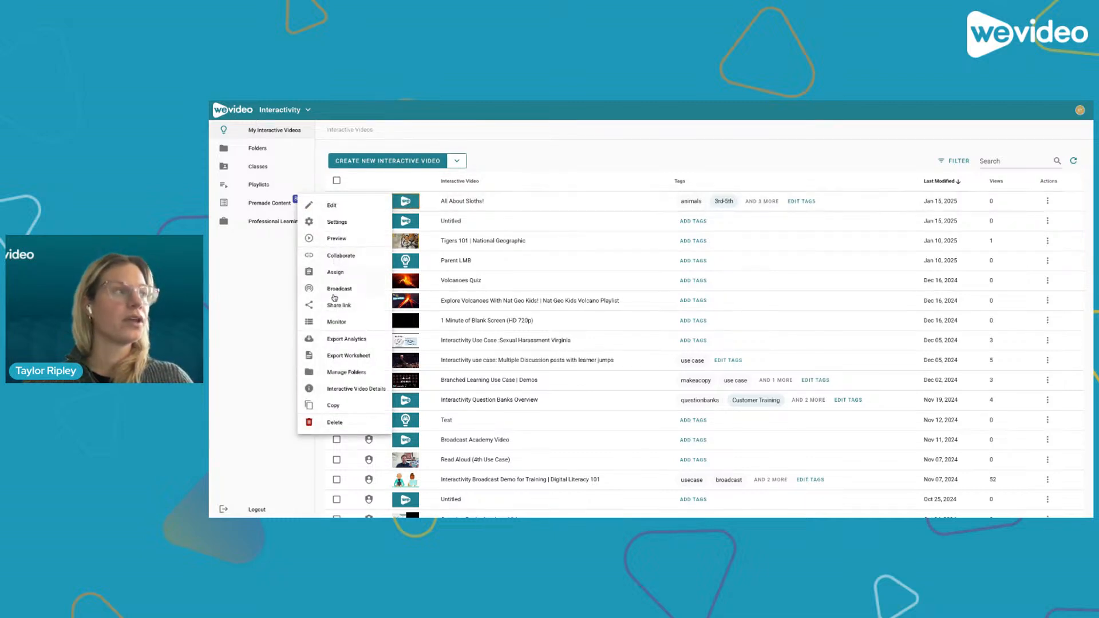
left_click(329, 324)
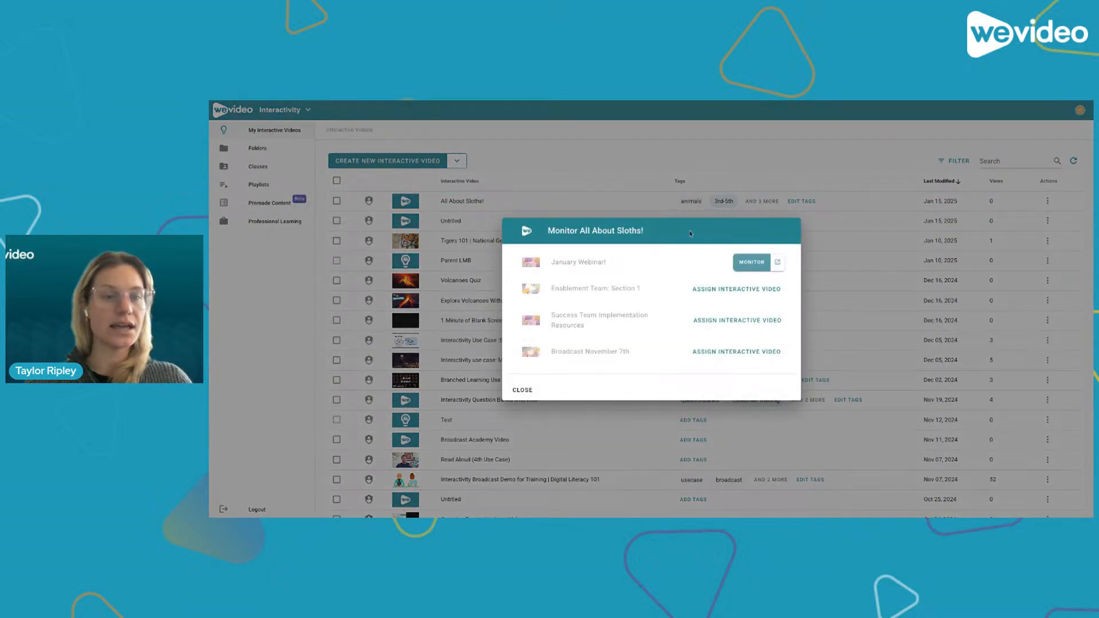
left_click(751, 263)
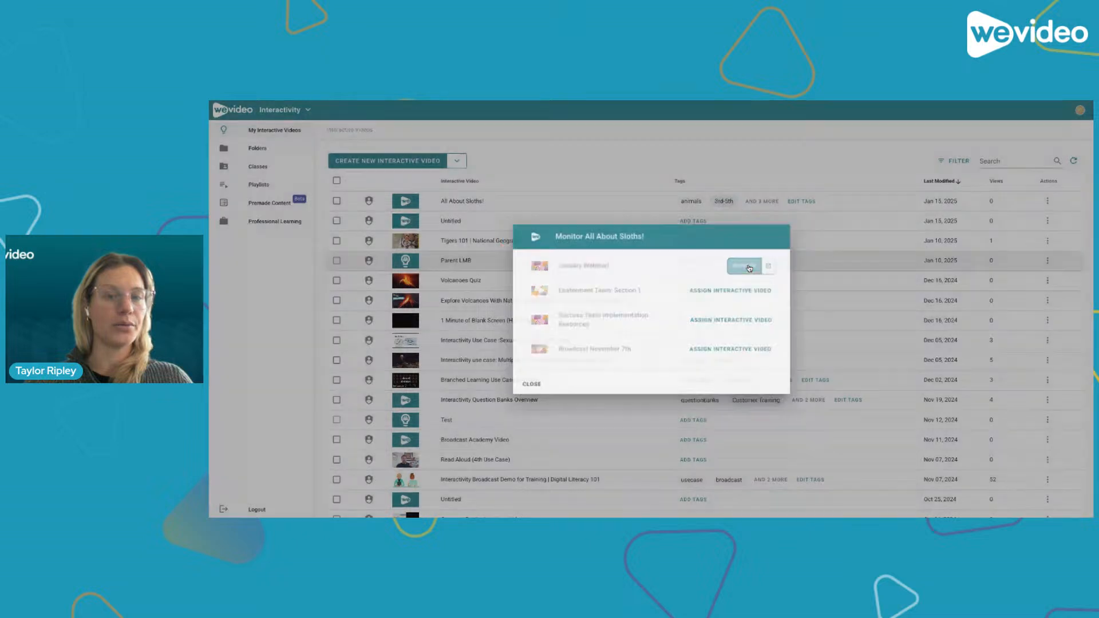